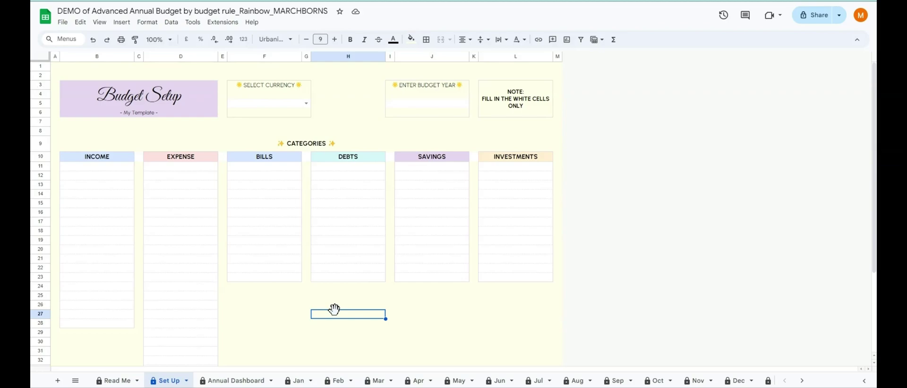
Try to edit a protected cell below the Debts category list, and cancel the edit
type("f")
left_click(367, 330)
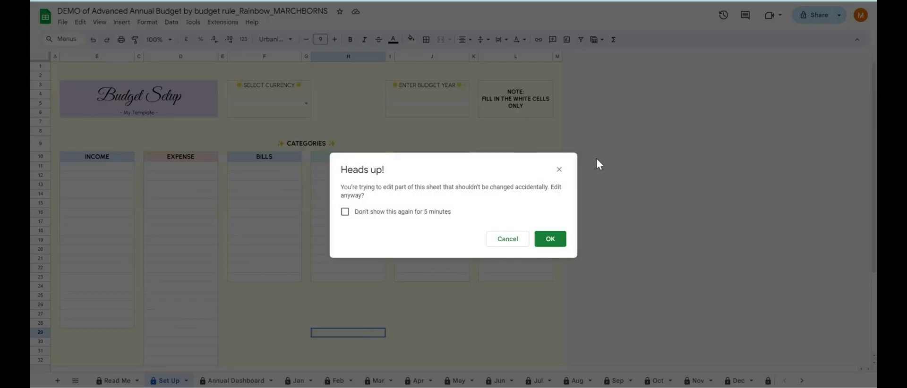
left_click(503, 246)
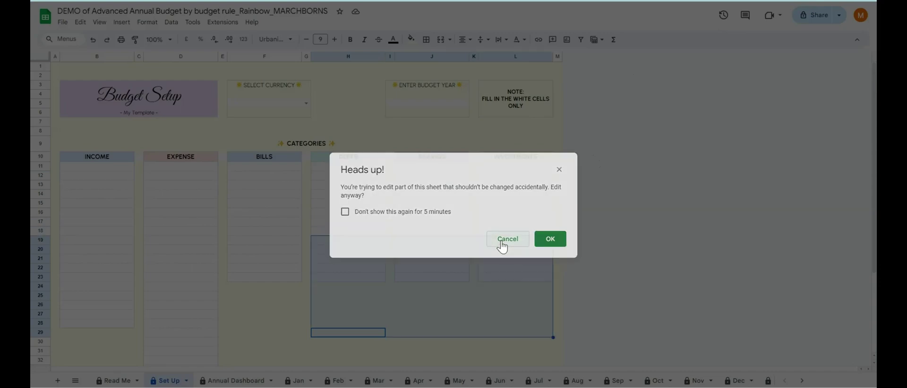
Look through the workbook's sheets and the setup instructions on the Read Me sheet, and return to Set Up
left_click(285, 106)
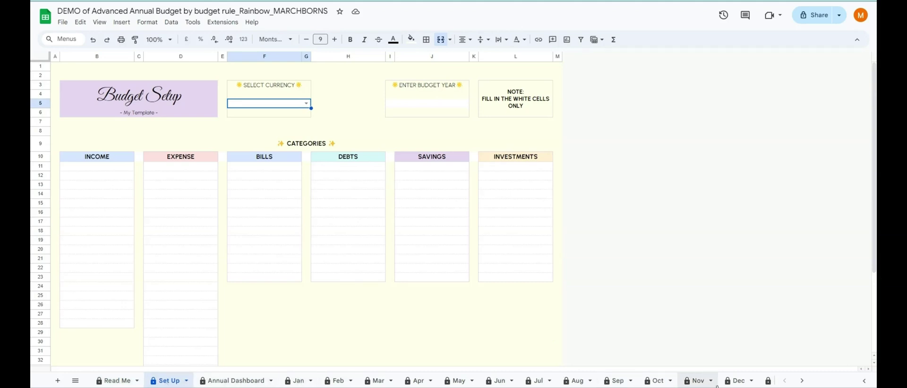
left_click(802, 382)
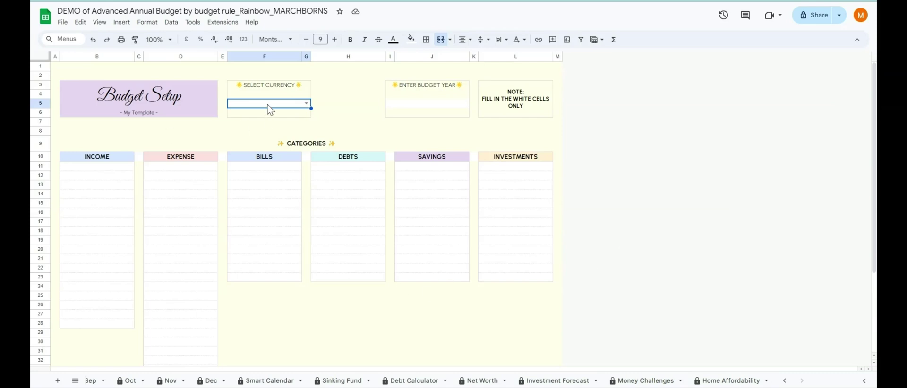
left_click(785, 381)
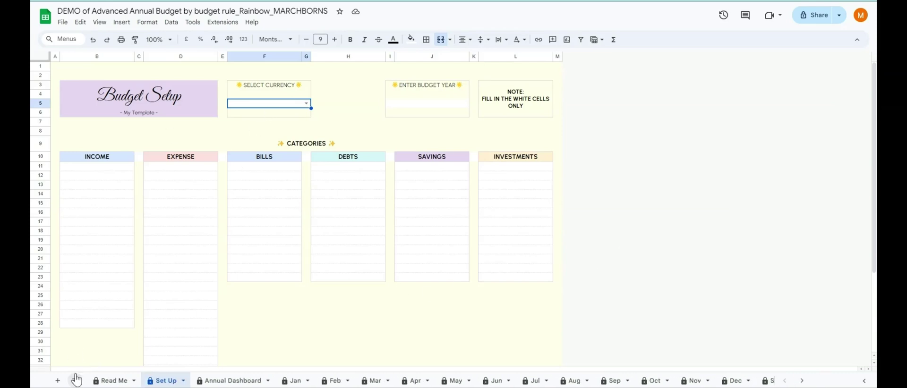
left_click(118, 381)
scroll(265, 267, "down", 5)
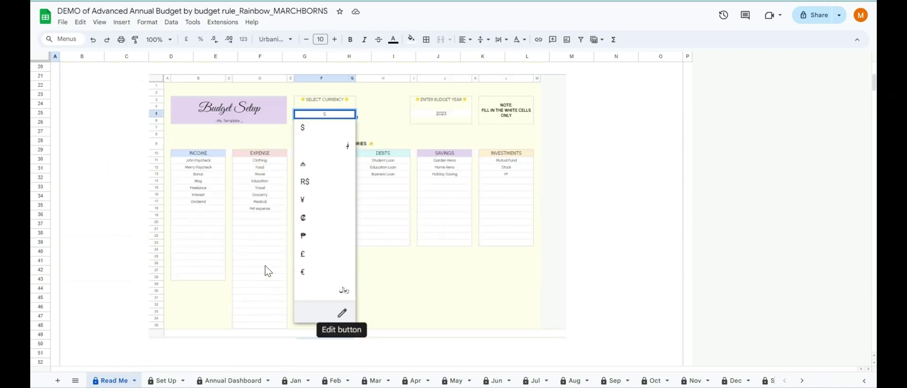
scroll(266, 267, "up", 5)
scroll(267, 313, "down", 7)
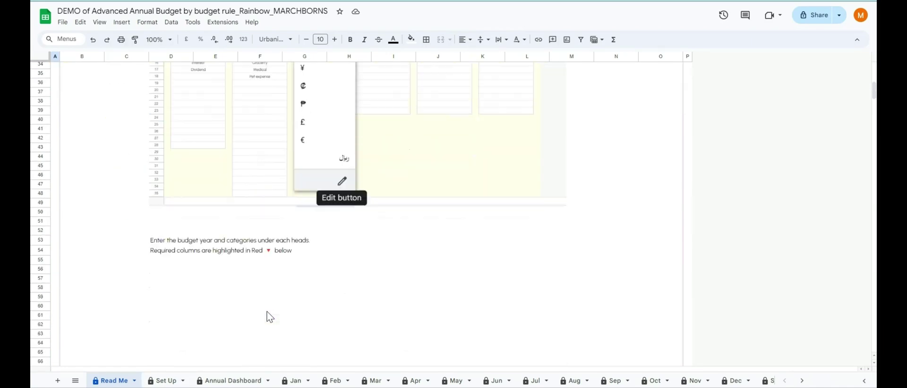
scroll(267, 315, "up", 7)
left_click(168, 381)
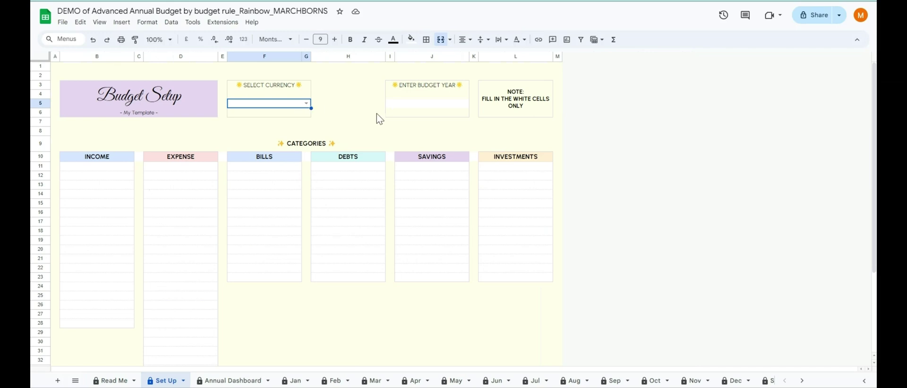
Examine the currencies offered under Select Currency and the editable item list in its data validation rule
left_click(307, 103)
scroll(300, 175, "down", 15)
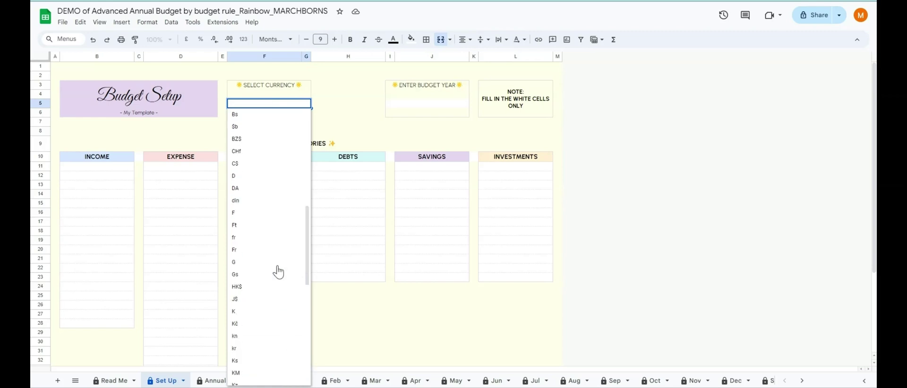
scroll(276, 269, "up", 15)
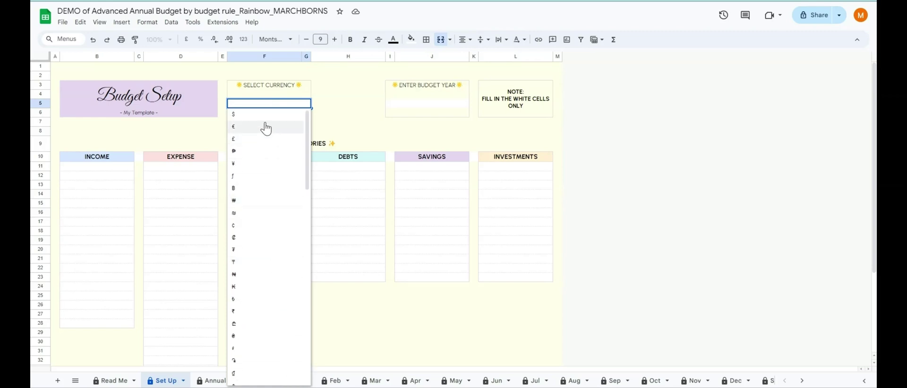
scroll(299, 303, "down", 15)
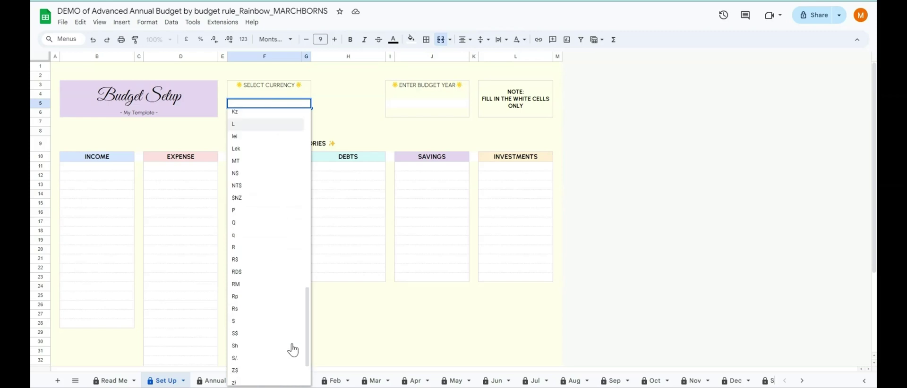
left_click(296, 380)
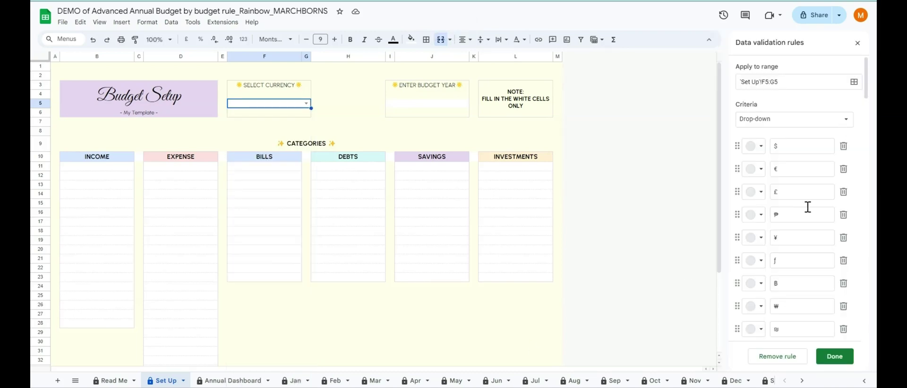
left_click(831, 358)
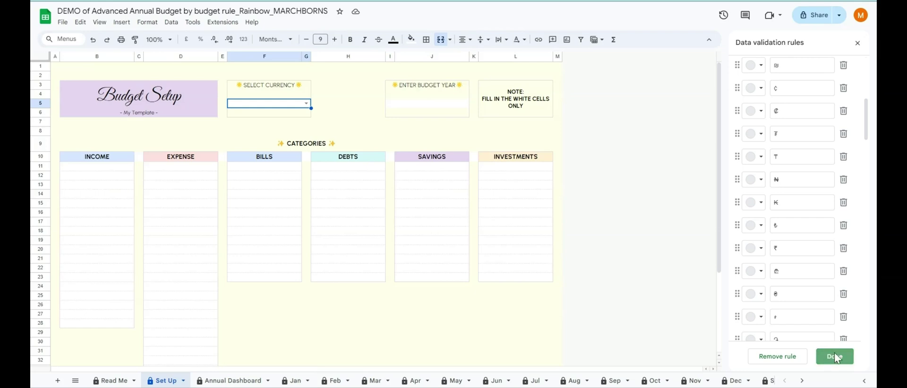
Choose $ as the budget currency and close the data validation rules
left_click(307, 104)
left_click(243, 122)
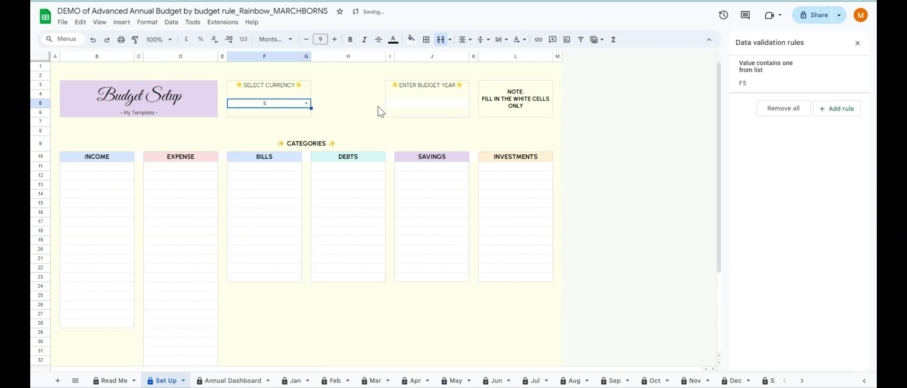
left_click(858, 43)
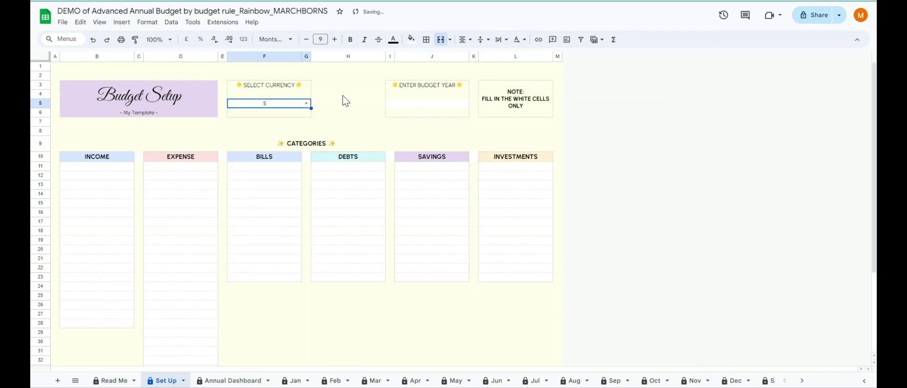
Enter 2024 as the budget year
left_click(447, 105)
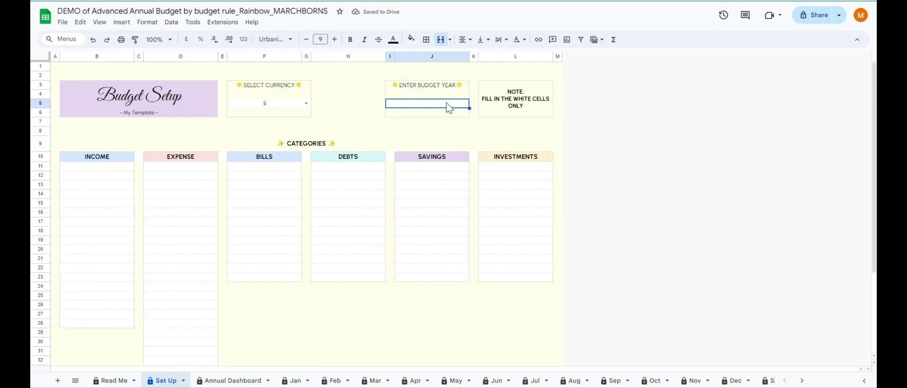
type("2")
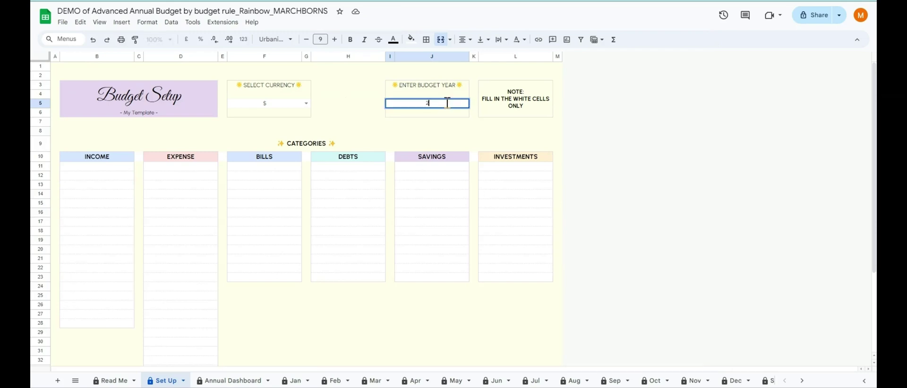
type("024")
key("Return")
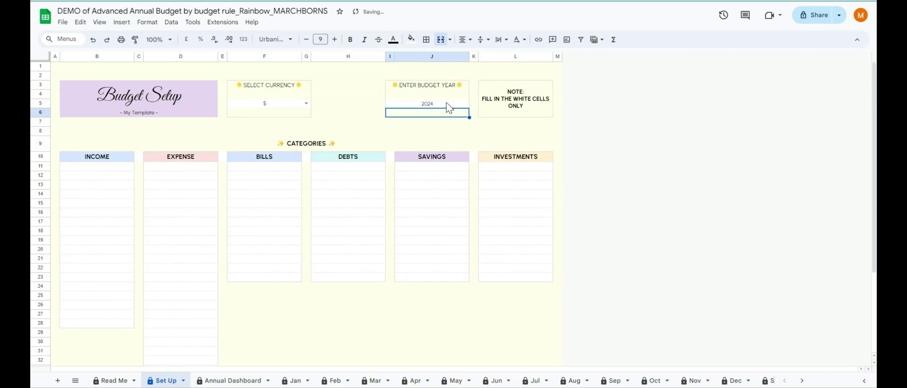
Enter Paycheck #1, Paycheck #2 and Blog as the first Income categories, starting in B11
left_click(99, 168)
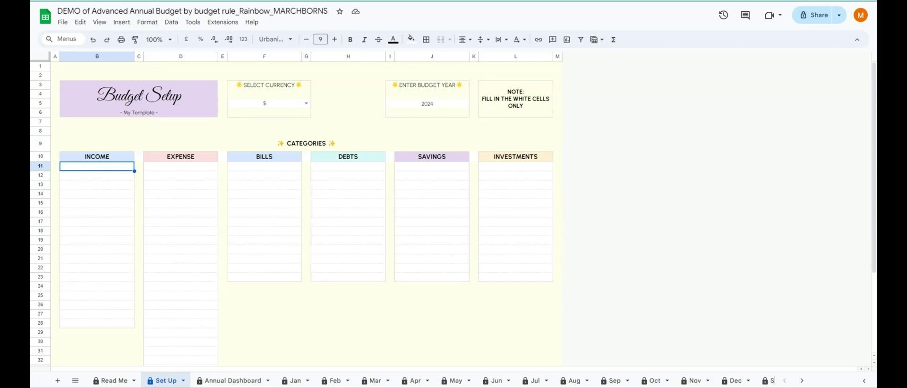
type("Paychec")
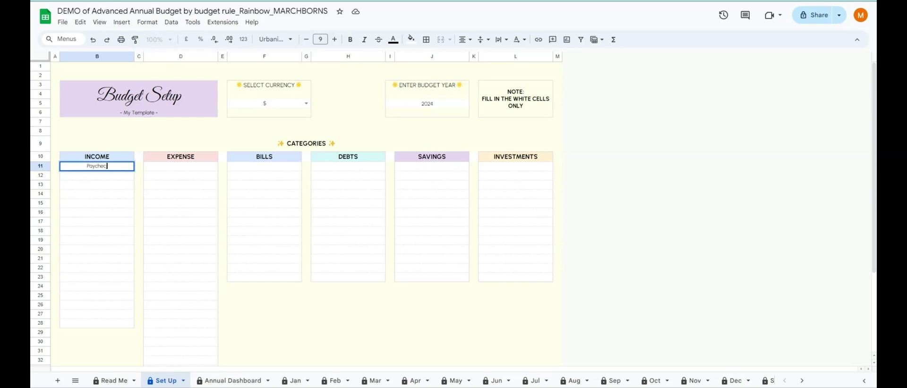
type("k #1")
key("Return")
type("Paychec")
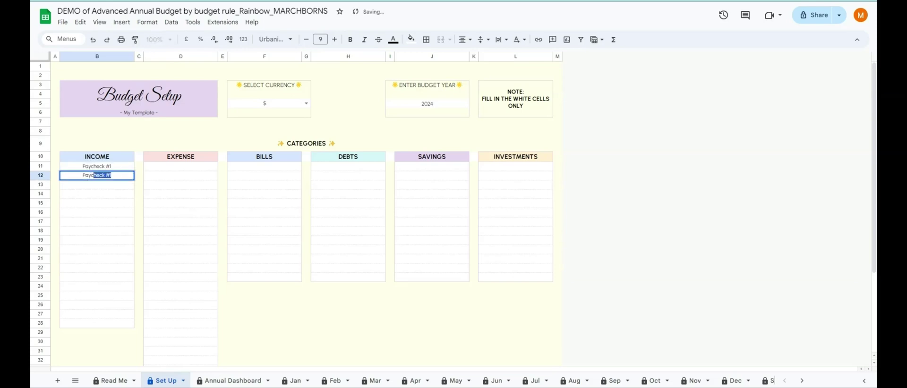
type("k #2")
key("Return")
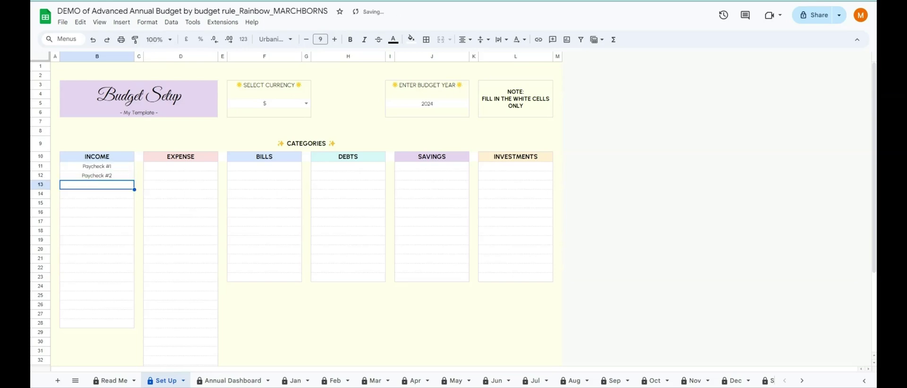
type("Blog")
key("Return")
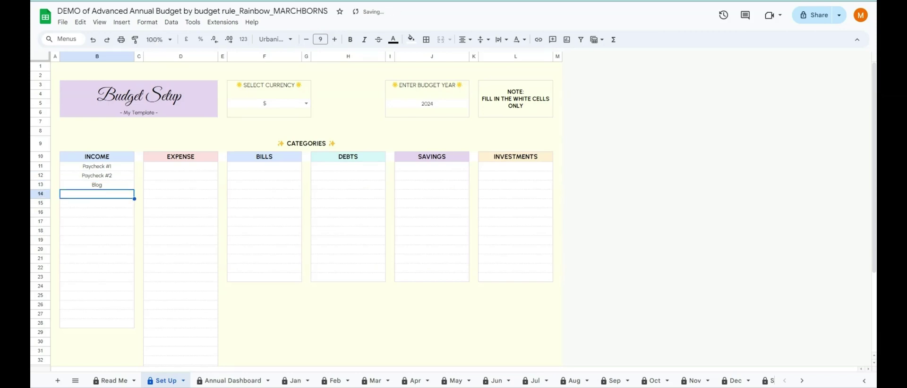
Add Freelance, Interest, Dividend and Bonus to the Income categories below Blog
type("Freelance")
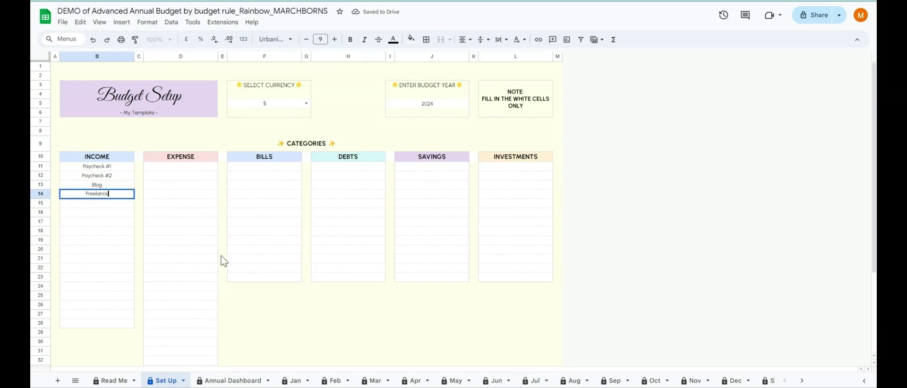
key("Return")
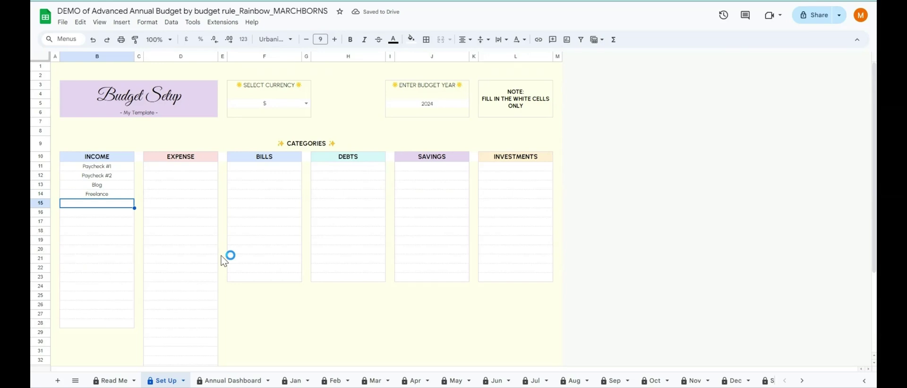
type("Interest")
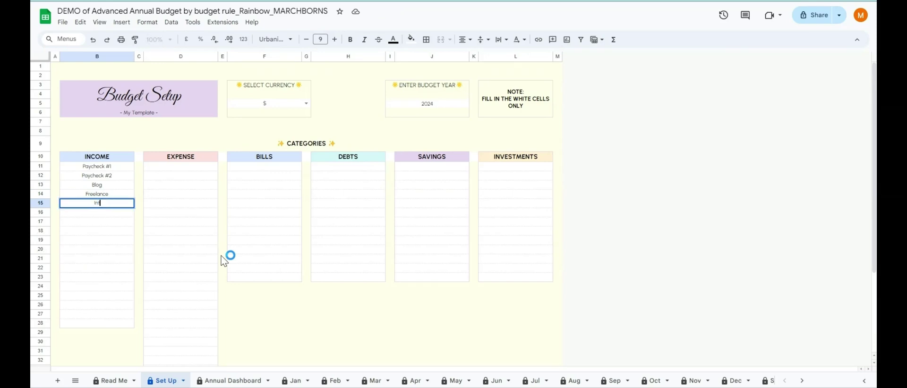
key("Return")
type("Dividend")
key("Return")
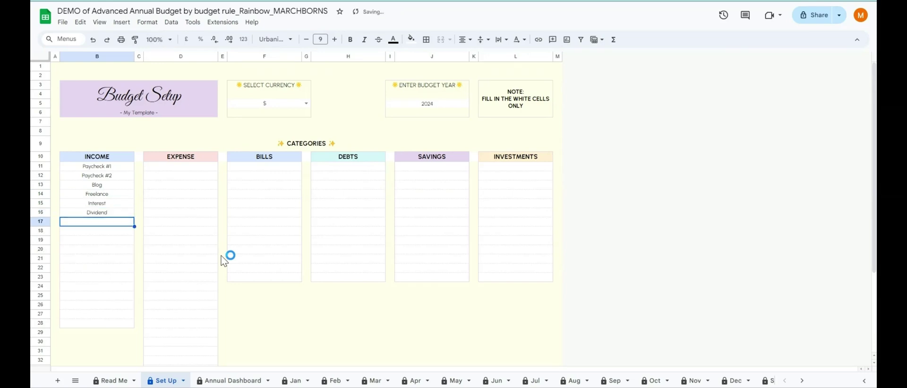
type("Bonus")
key("Return")
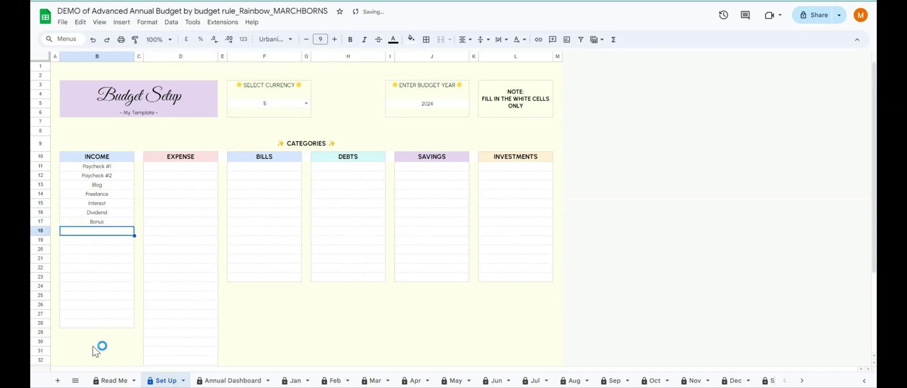
Enter Clothing, Food, Medical and Pet as the first Expense categories, starting in D11
left_click(173, 166)
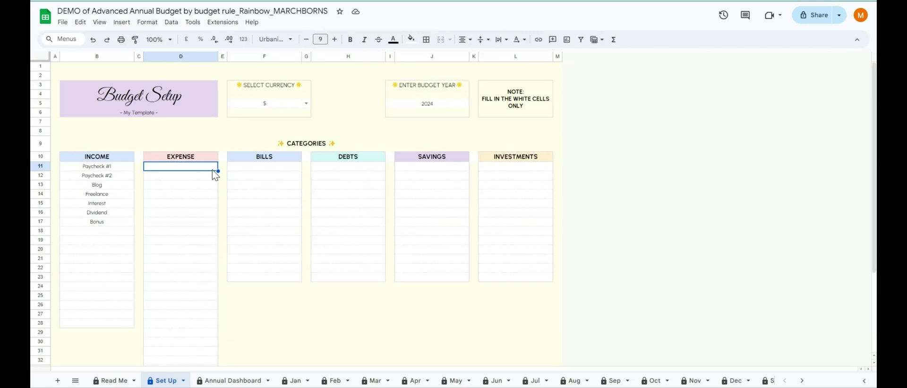
type("Clothin")
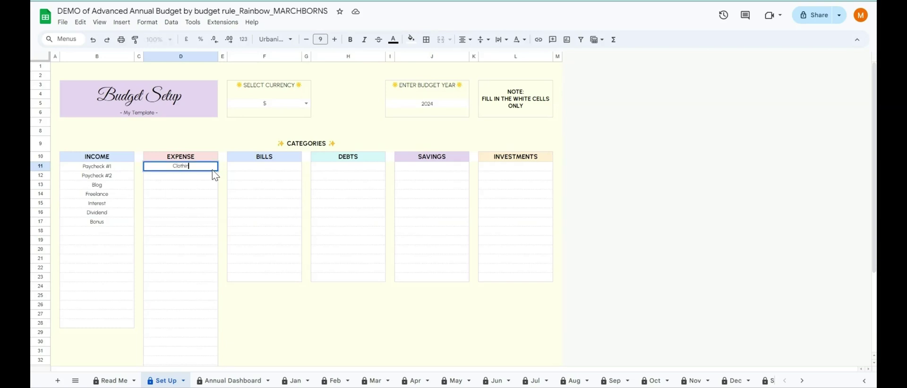
type("g")
key("Return")
type("Food")
key("Return")
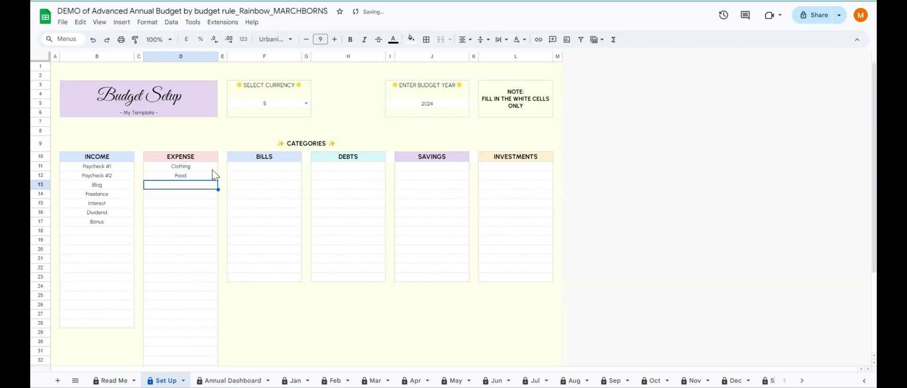
type("Medical")
key("Return")
type("Pet")
key("Return")
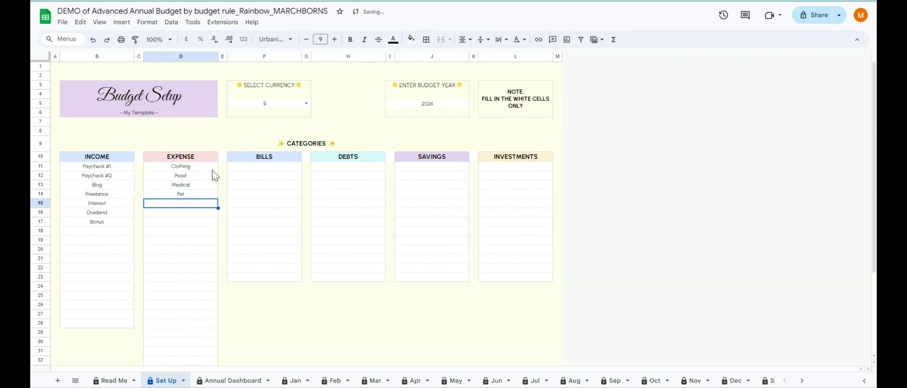
Add Education, Travel and Grocery to the Expense categories below Pet
type("Education")
key("Return")
type("T")
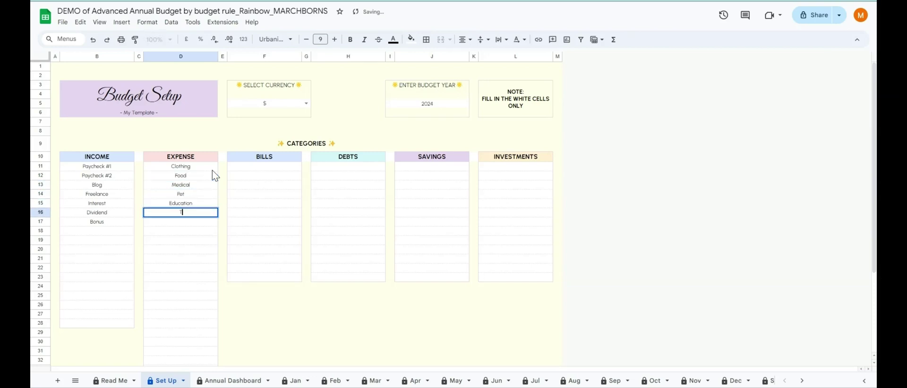
type("ravel")
key("Return")
type("Groc")
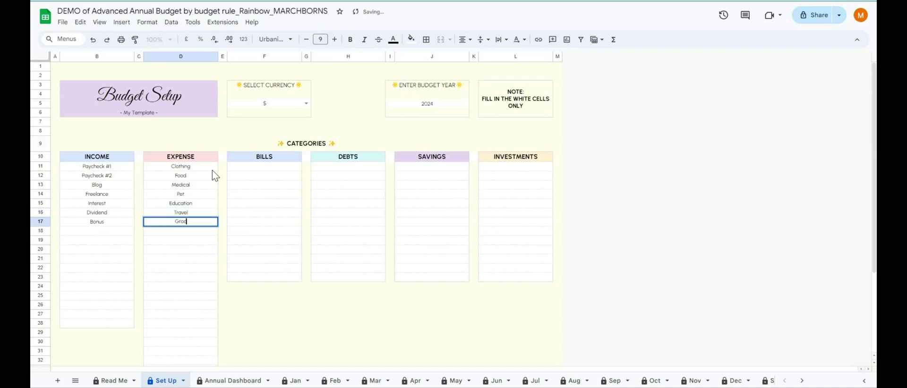
type("ery")
key("Return")
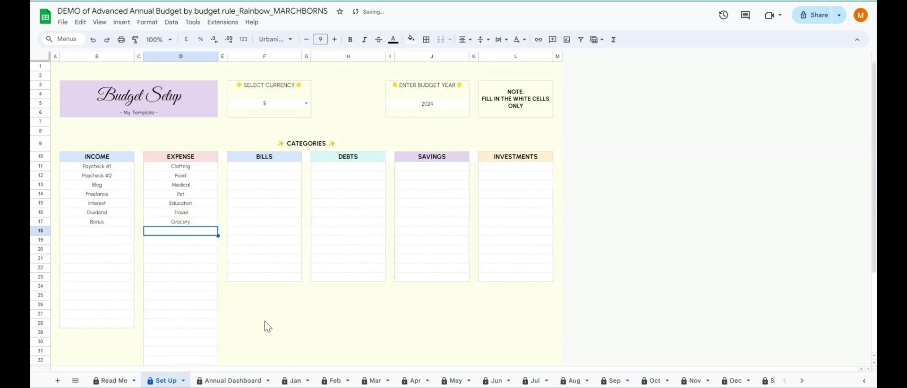
Enter Electricity, Water and Gas as the first Bills categories, starting in F11
left_click(240, 167)
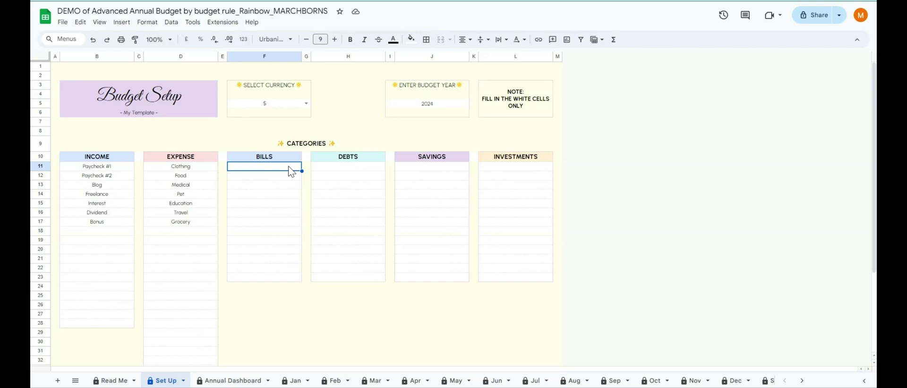
type("Electr")
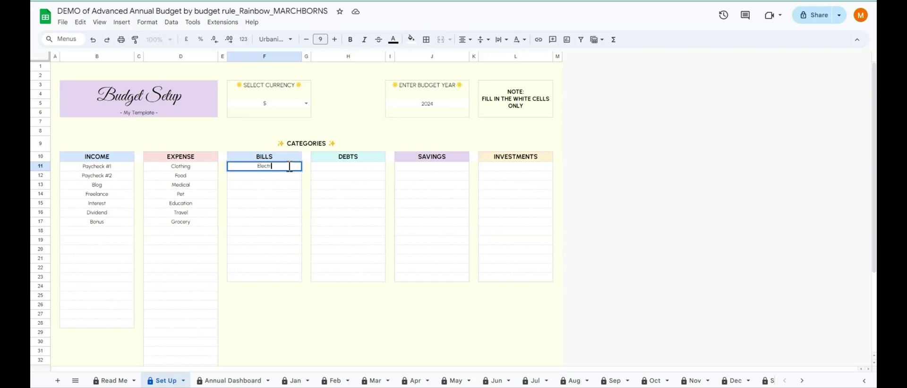
type("icity")
key("Return")
type("Wate")
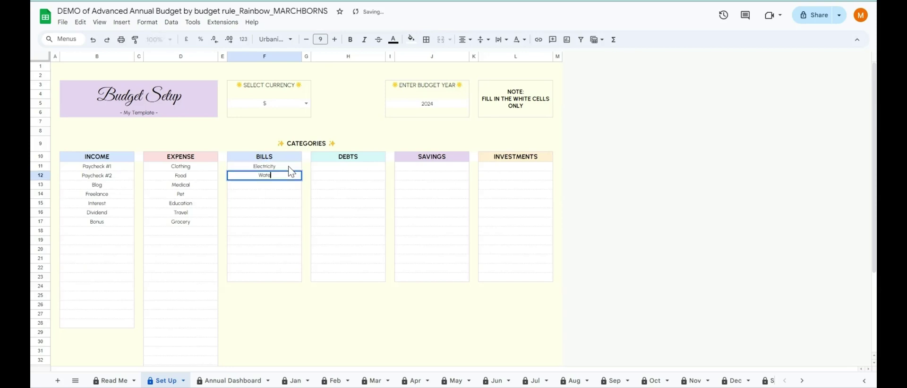
type("r")
key("Return")
type("Gas")
key("Return")
Add Rent, Phone Plan, Netflix and Youtube to the Bills categories below Gas
type("R")
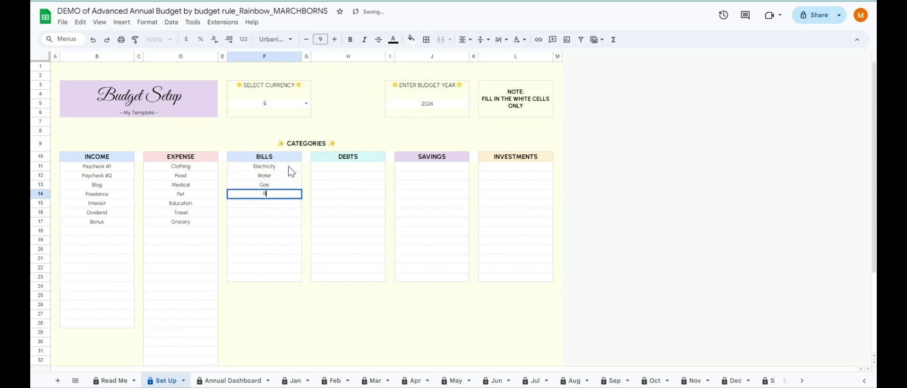
type("ent")
key("Return")
type("Phone")
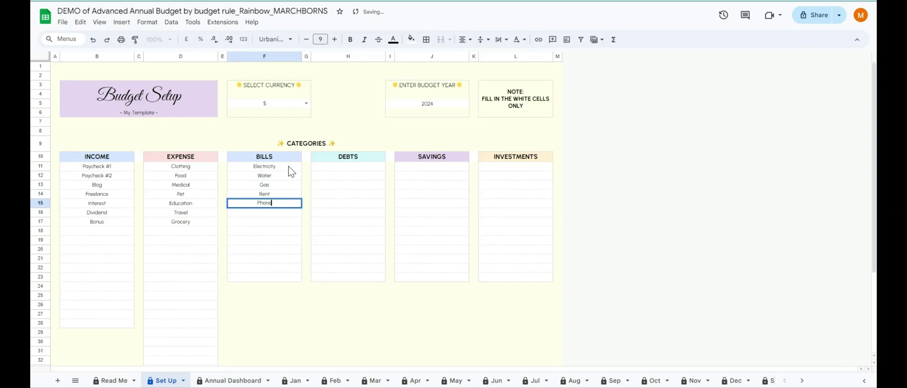
type(" Plan")
key("Return")
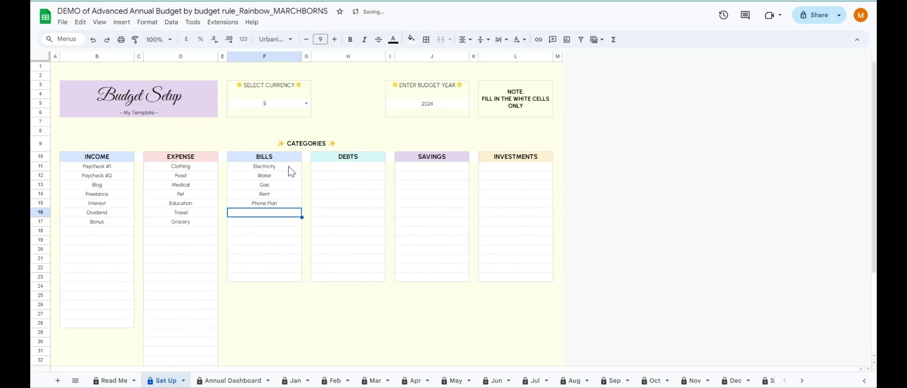
type("Netflix")
key("Return")
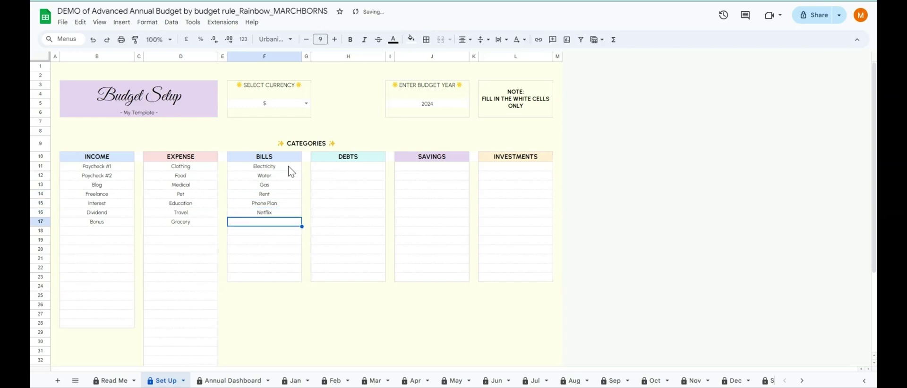
type("Youtube")
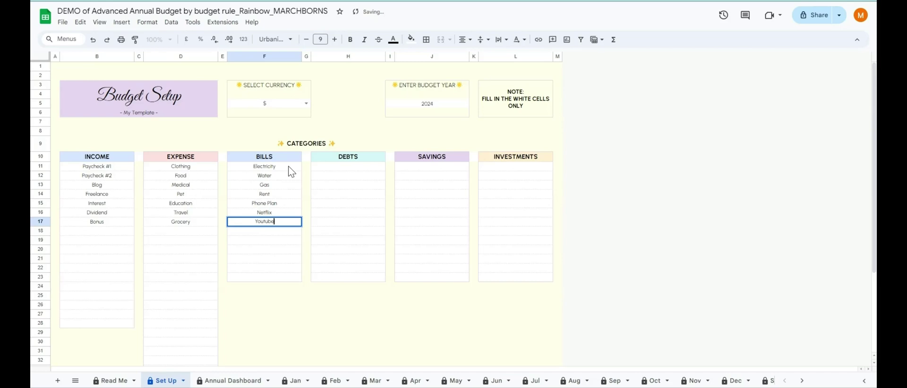
key("Return")
Enter Credit card #1 and Credit card #2 as the first Debts categories, starting in H11
left_click(325, 168)
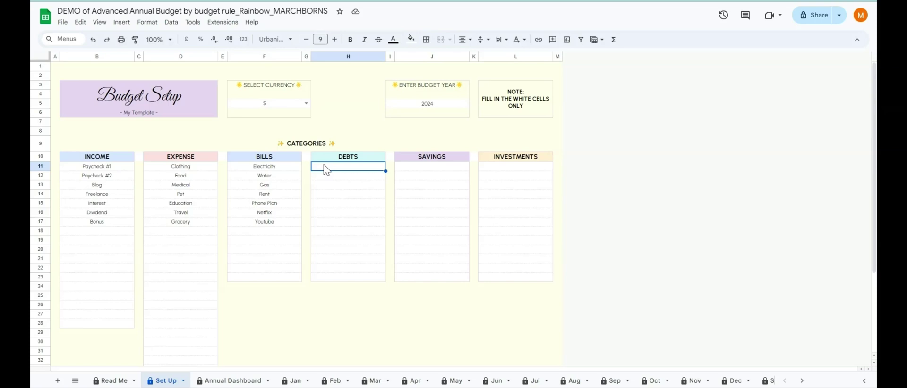
type("Credit")
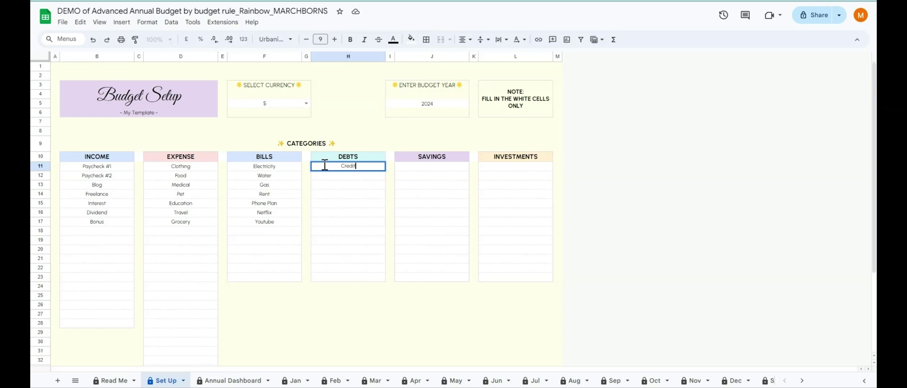
type(" card #1")
key("Return")
type("Credit car")
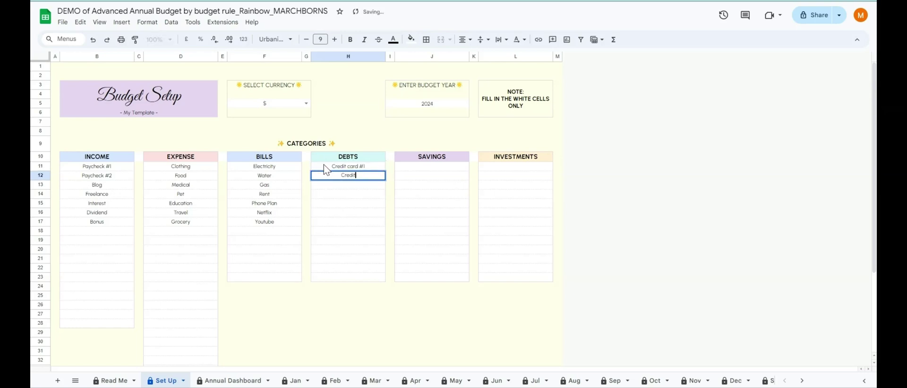
type("d #2")
key("Return")
Add Student Loan, Personal Loan and Car Loan to the Debts categories below Credit card #2
type("St")
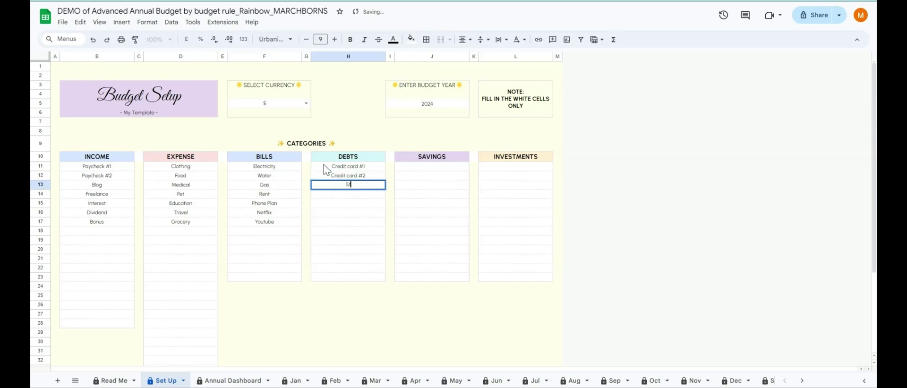
type("udent Loan")
key("Return")
type("Personal Loan")
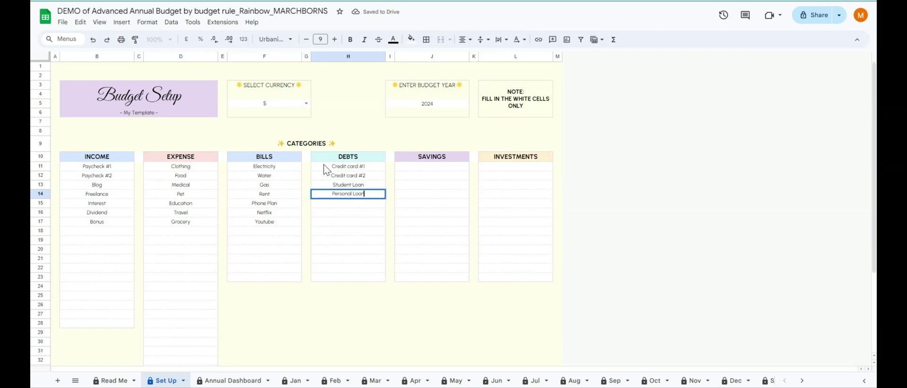
key("Return")
type("Cor Loan")
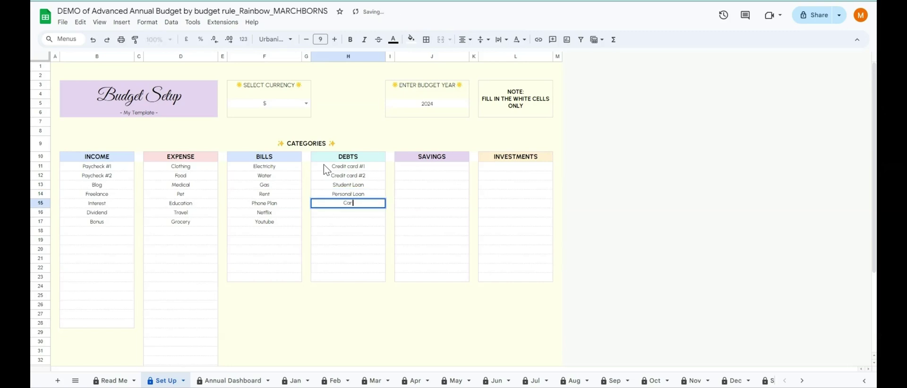
key("Return")
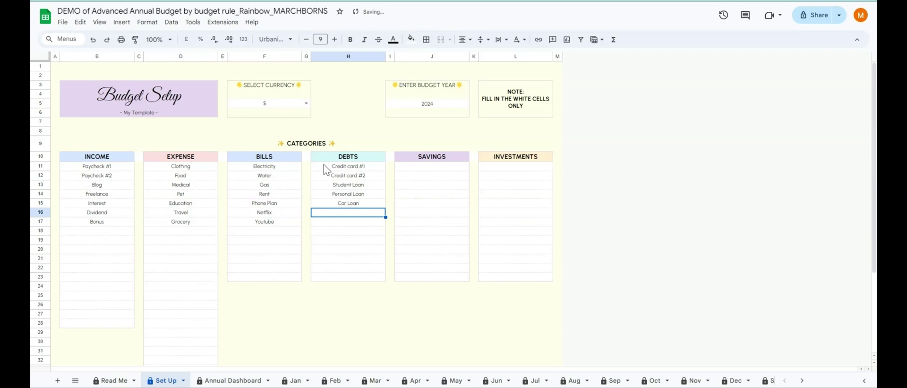
Enter Garden Reno, Home Reno and Holiday as the first Savings categories, starting in J11
left_click(428, 168)
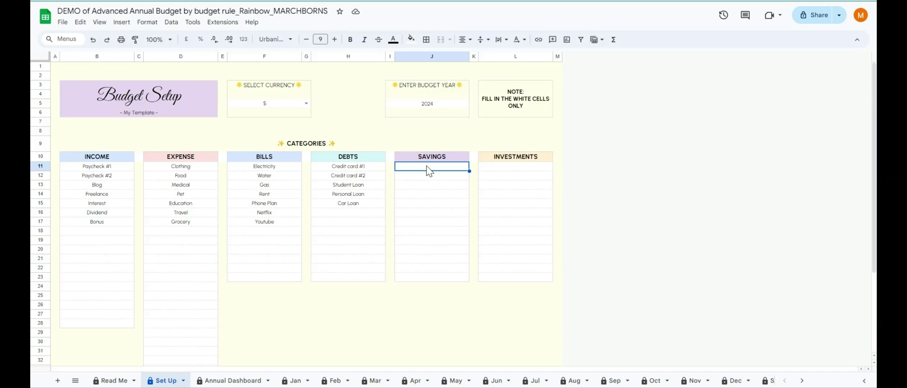
type("Garden")
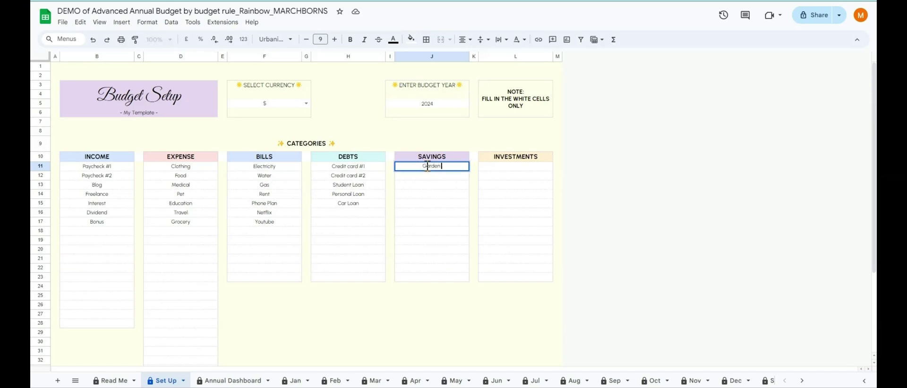
type(" Reno")
key("Return")
type("Home")
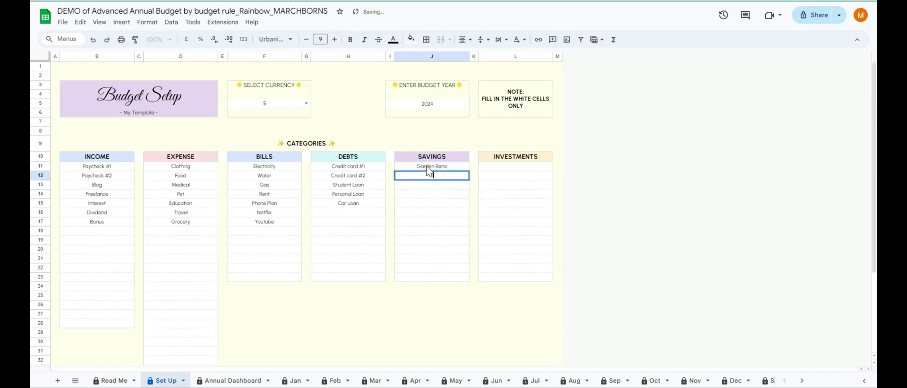
type(" Reno")
key("Return")
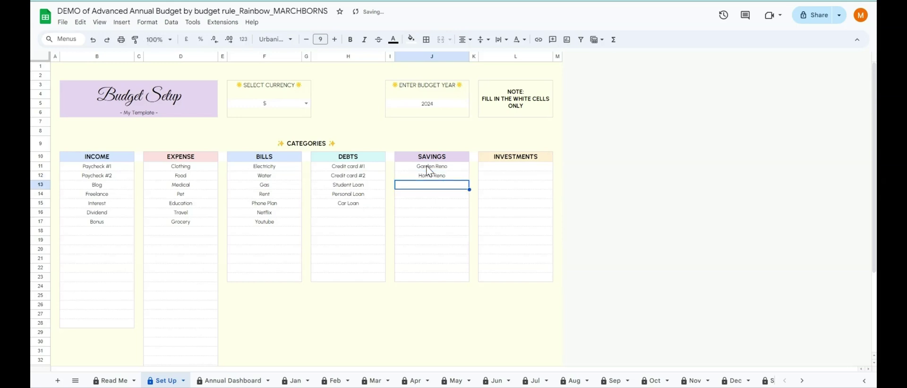
type("Holiday")
key("Return")
Add Emergency Fund, Furniture, Car and birthday gifts to the Savings categories below Holiday
type("Eme")
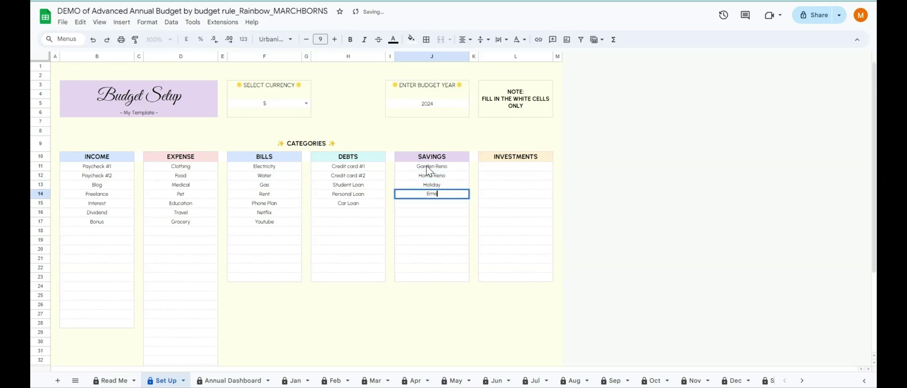
type("rgency Fund")
key("Return")
type("Furniture")
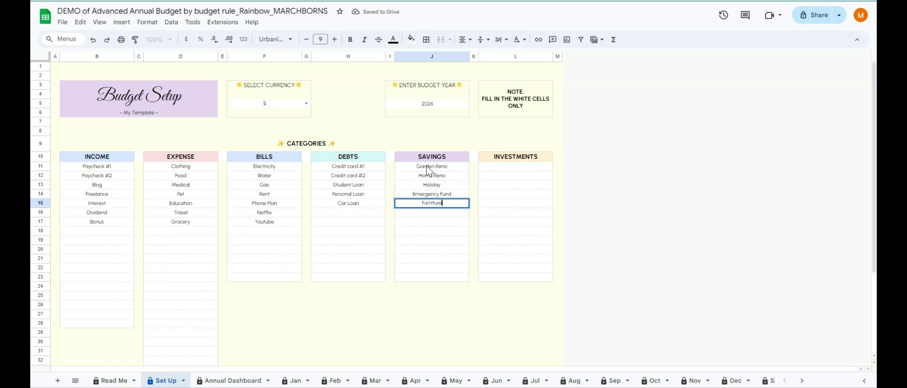
key("Return")
type("car")
key("Return")
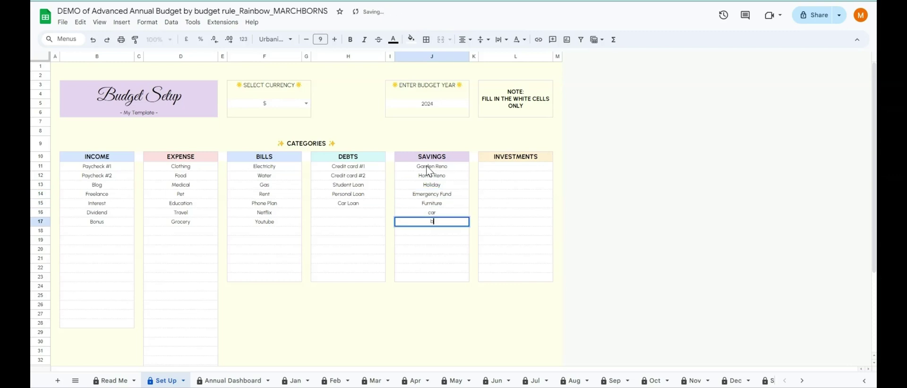
type("birthday gift")
key("Return")
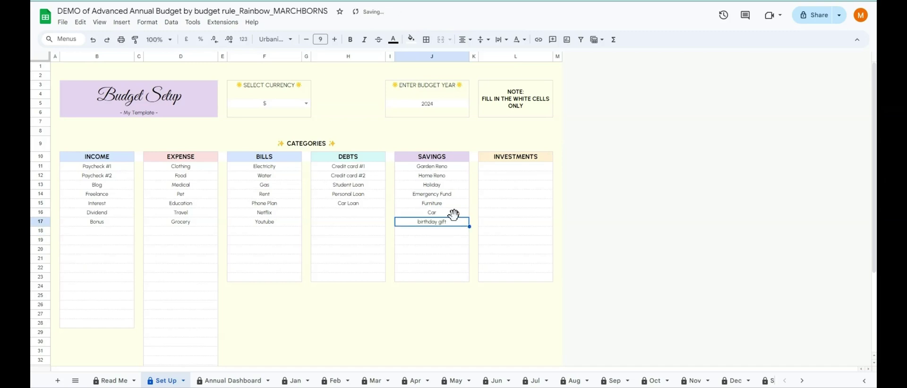
double_click(456, 221)
type("s")
key("Return")
Add New Phone, Laptop, Health and Retirement to the Savings categories below birthday gifts
type("Ne")
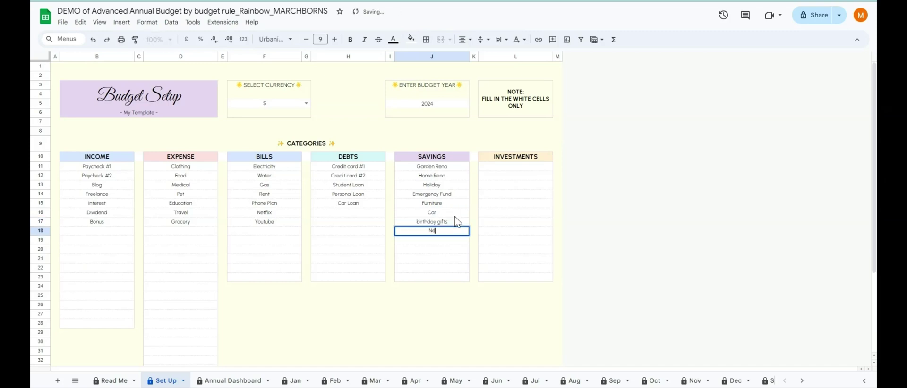
type("w Phone")
key("Return")
type("Laptop")
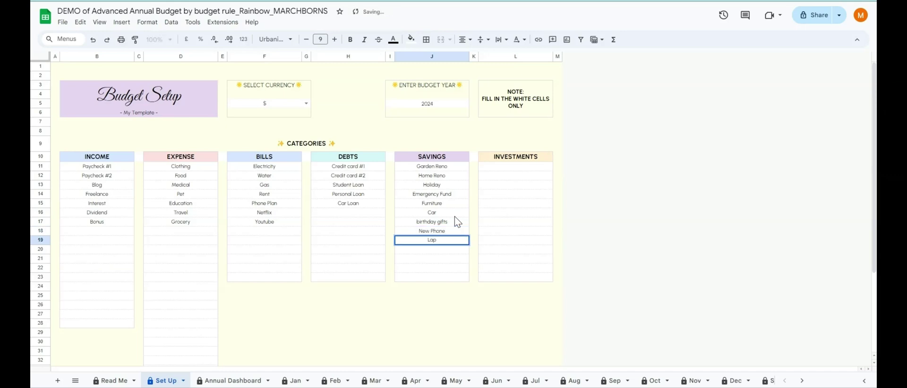
key("Return")
type("Health")
key("Return")
type("Retirement")
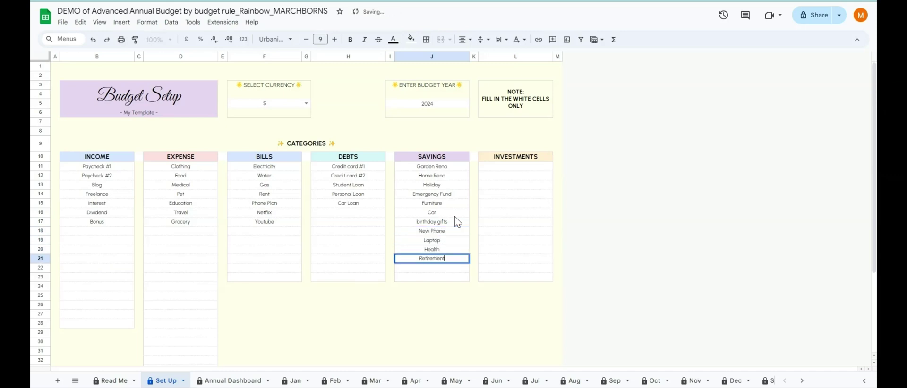
key("Return")
Enter Apple stock as the first Investments category in L11
left_click(498, 169)
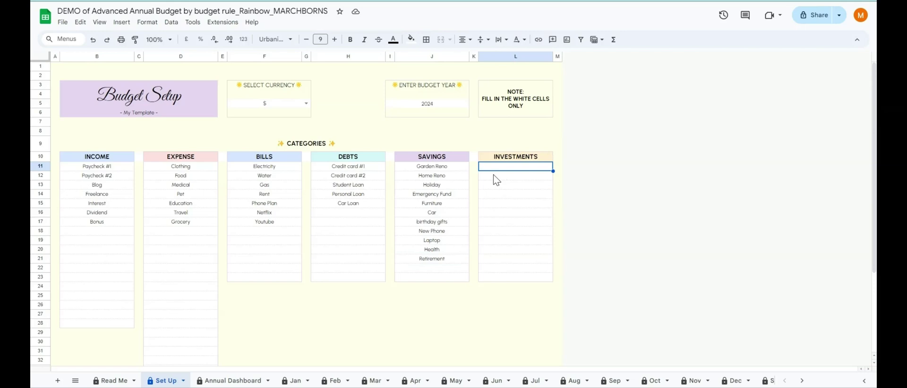
type("A")
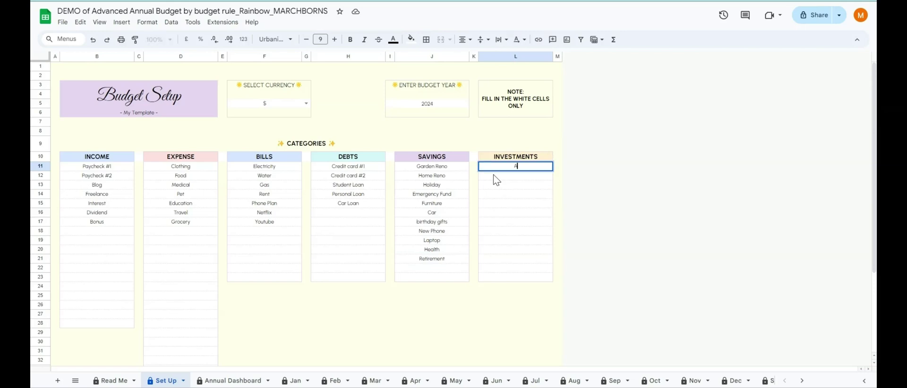
key("BackSpace")
left_click(494, 176)
key("Up")
key("Return")
type("Apple stock")
left_click(495, 176)
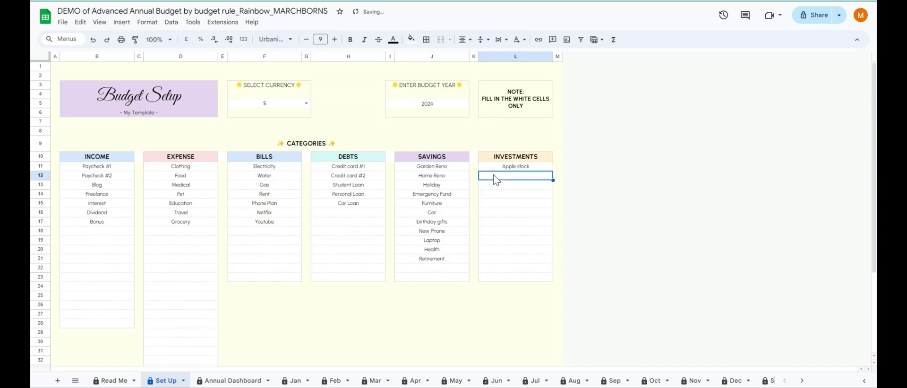
Add Mutual Fund, MS stock and Google stock to the Investments categories below Apple stock
type("Mutual Fund")
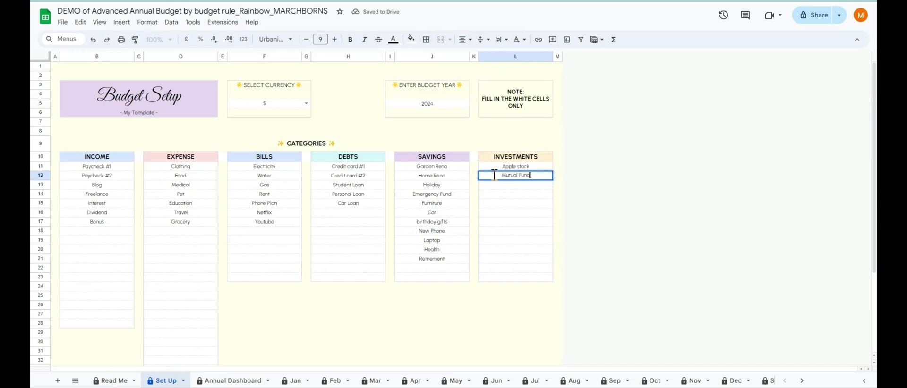
key("Return")
type("MS stock")
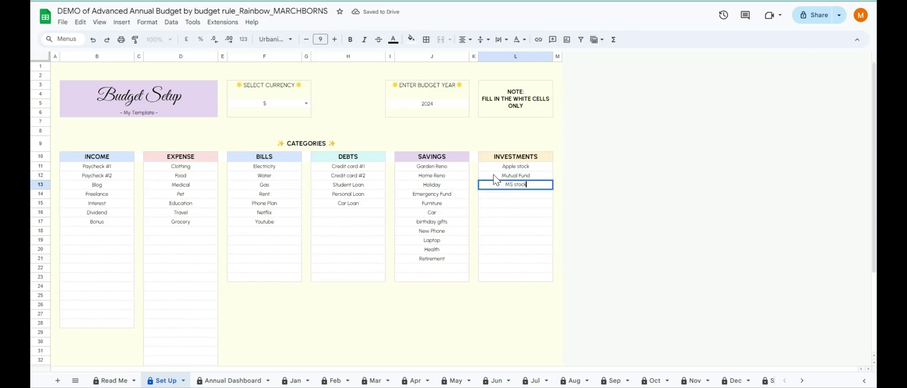
key("Return")
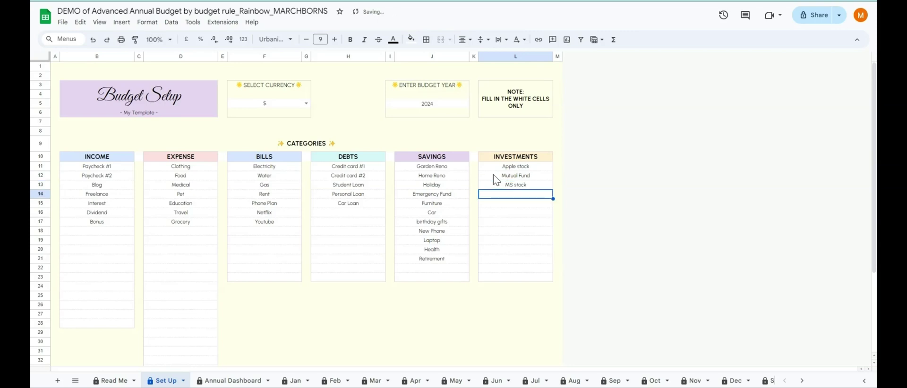
type("Google stock")
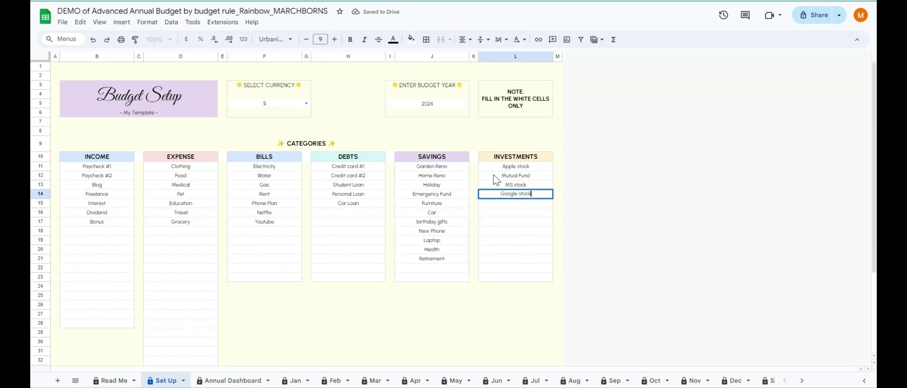
key("Return")
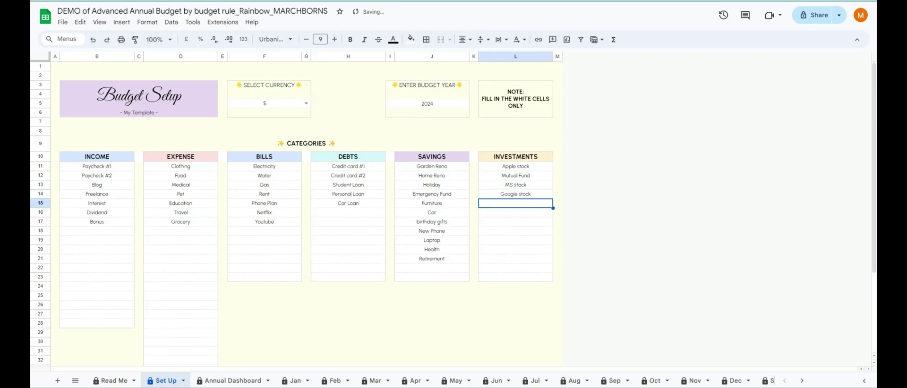
Open the Annual Dashboard sheet to view the yearly financial summary
left_click(245, 381)
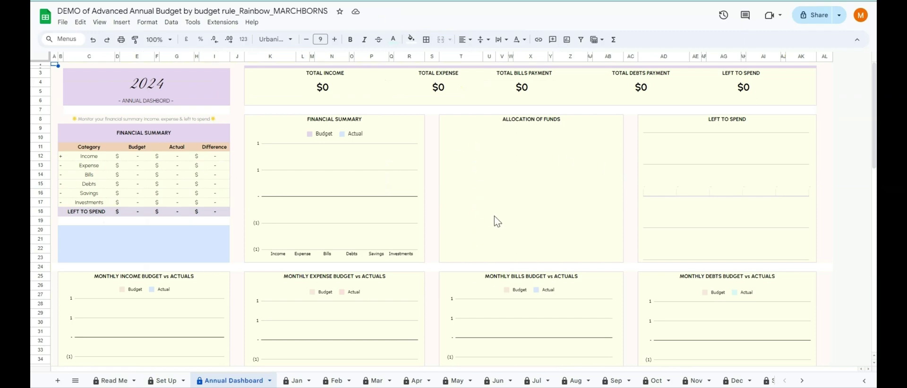
Enter "Payoff Student loan" as the first goal in the Financial Goals list of the Annual Dashboard
scroll(498, 222, "down", 15)
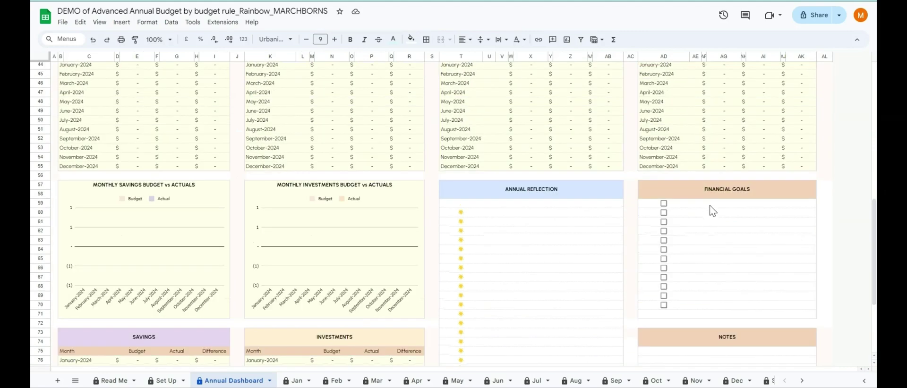
left_click(711, 206)
type("Reduc")
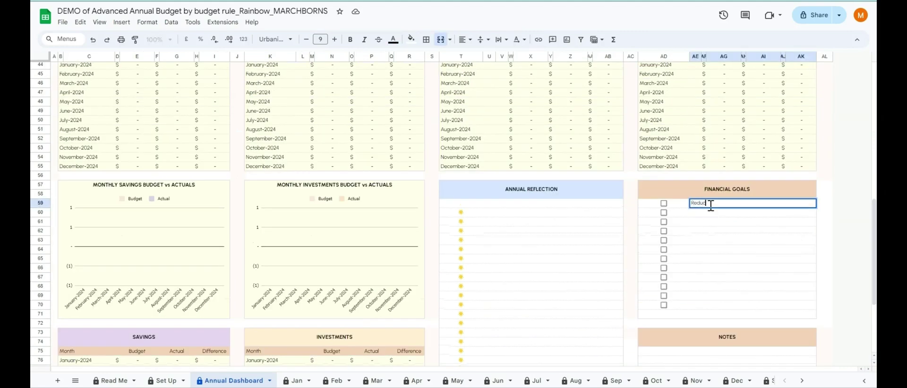
key("BackSpace")
key("BackSpace")
key("BackSpace")
key("BackSpace")
key("BackSpace")
type("Payoff Student loan")
key("Return")
Add the financial goals "Save 40 k for retirement" and "Emergency fund and save 3m salary" below the student loan goal
type("Save")
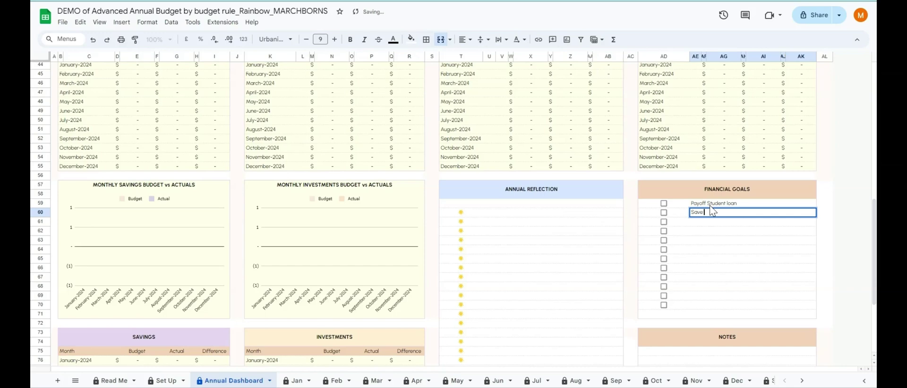
type(" 401k for retirement")
key("Return")
type("Emerge")
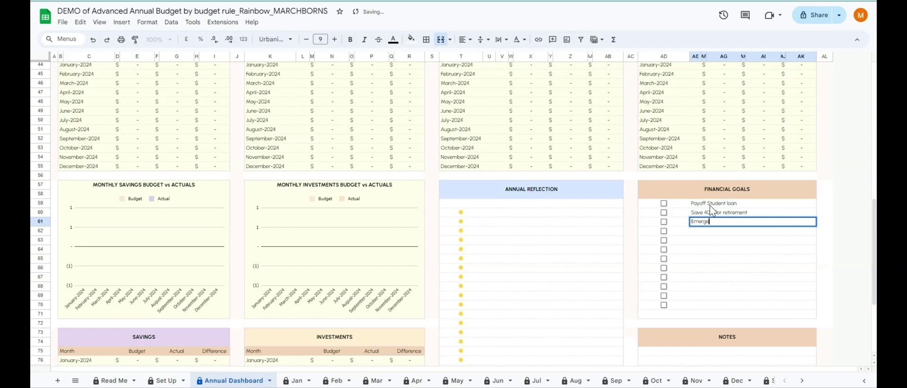
type("ncy fund and save 3m salary")
key("Return")
Review the Notes, Annual Reflection and monthly budget-versus-actual sections of the Annual Dashboard
scroll(709, 222, "down", 5)
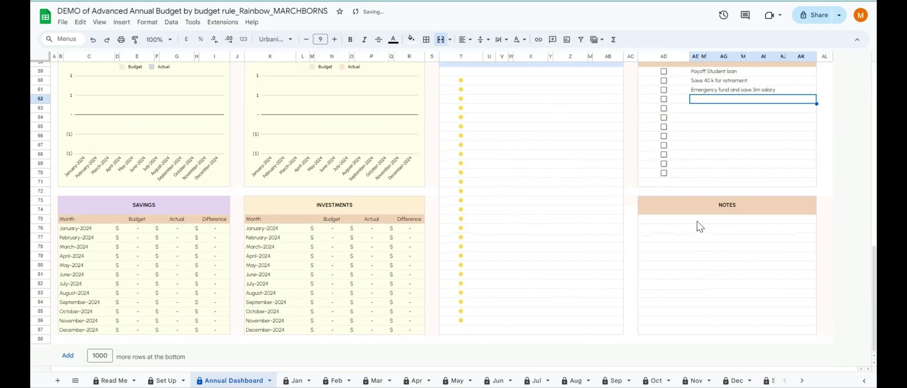
scroll(468, 278, "up", 3)
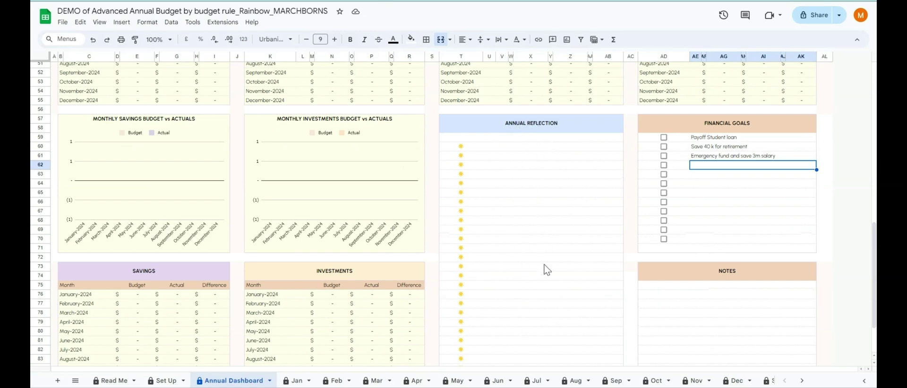
scroll(547, 273, "up", 8)
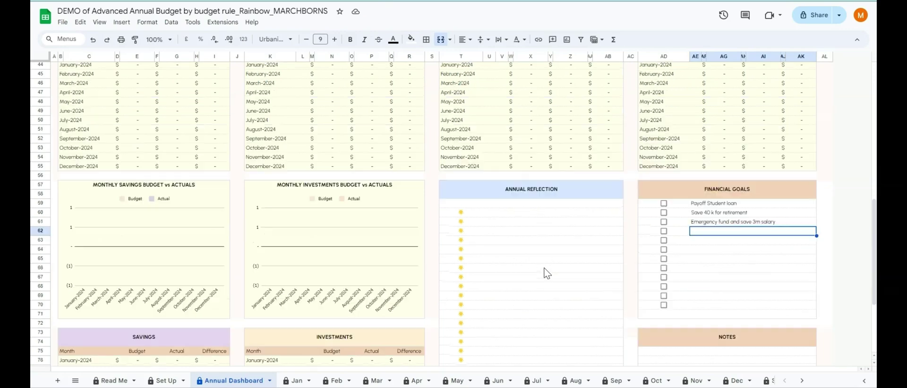
scroll(547, 273, "up", 8)
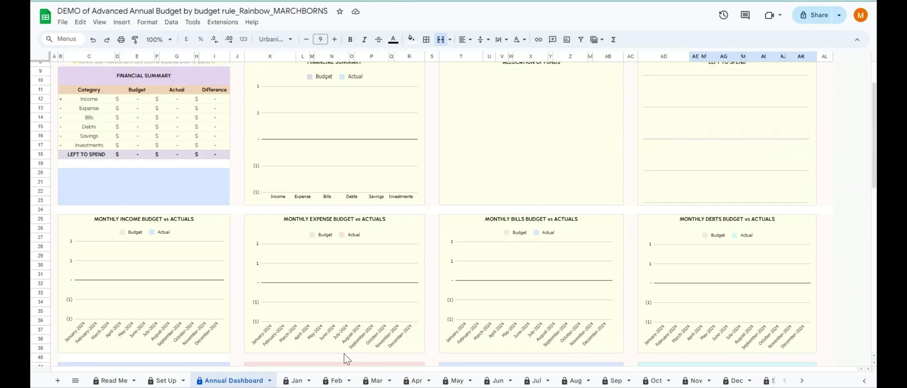
scroll(399, 300, "up", 2)
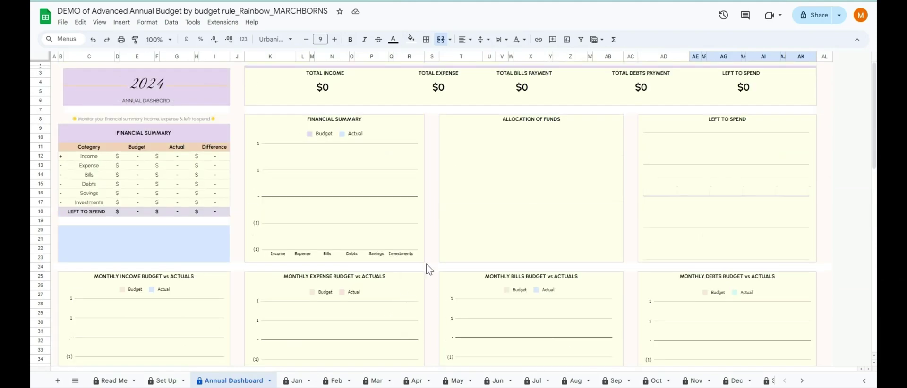
Open the Jan sheet and examine its budget rule table, summary charts and category tables
left_click(296, 381)
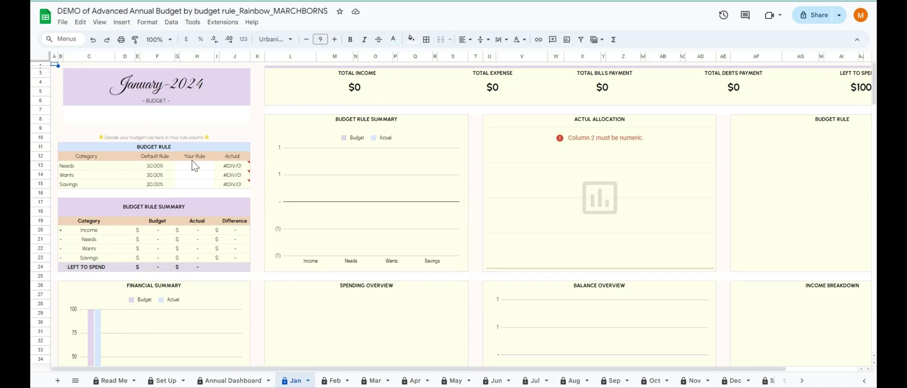
mouse_move(243, 175)
scroll(178, 214, "down", 1)
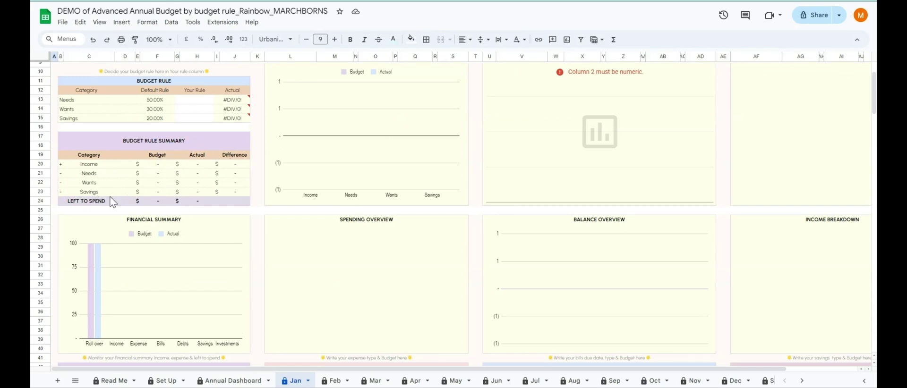
scroll(118, 204, "down", 3)
scroll(124, 205, "up", 5)
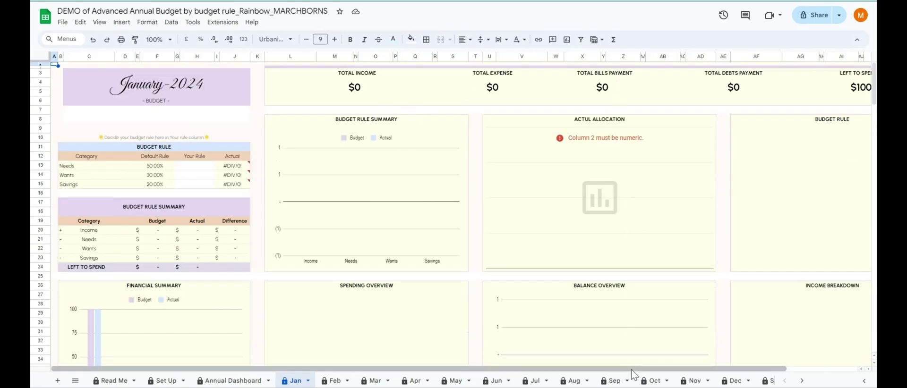
left_click_drag(636, 371, 707, 371)
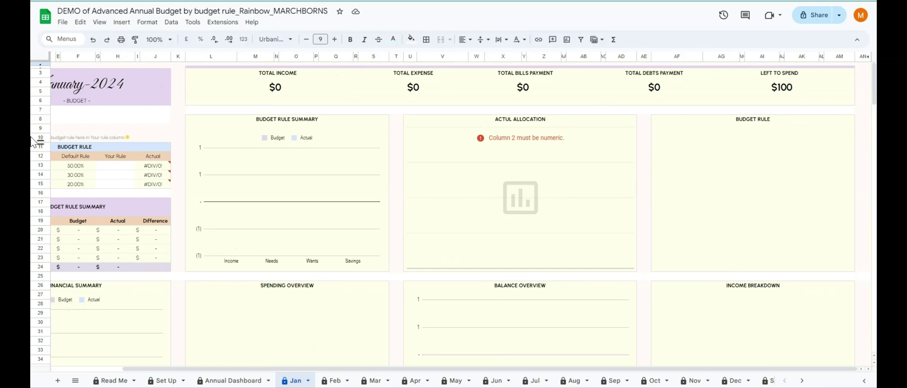
scroll(602, 216, "down", 2)
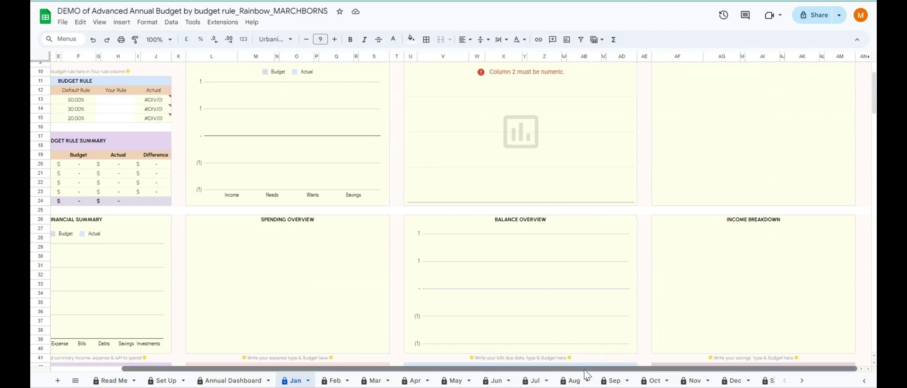
left_click_drag(589, 372, 474, 344)
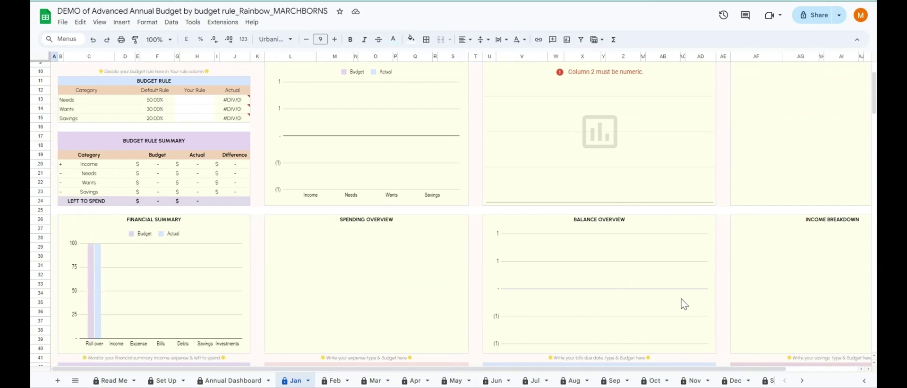
scroll(684, 304, "down", 10)
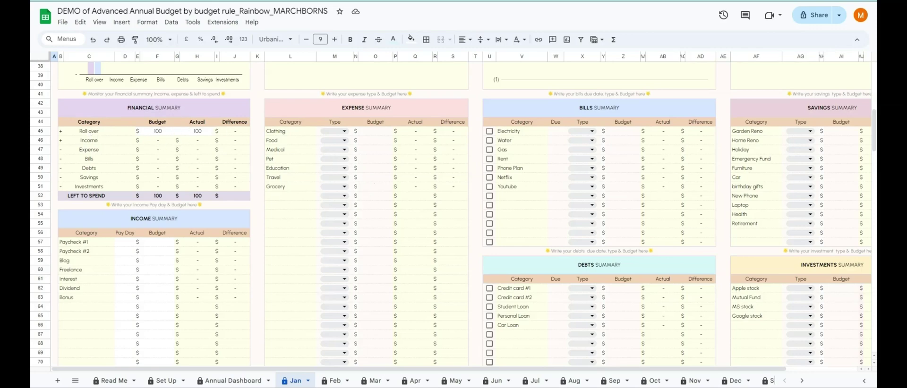
Check the category tables on the Feb sheet, and return to the Jan sheet
left_click(333, 381)
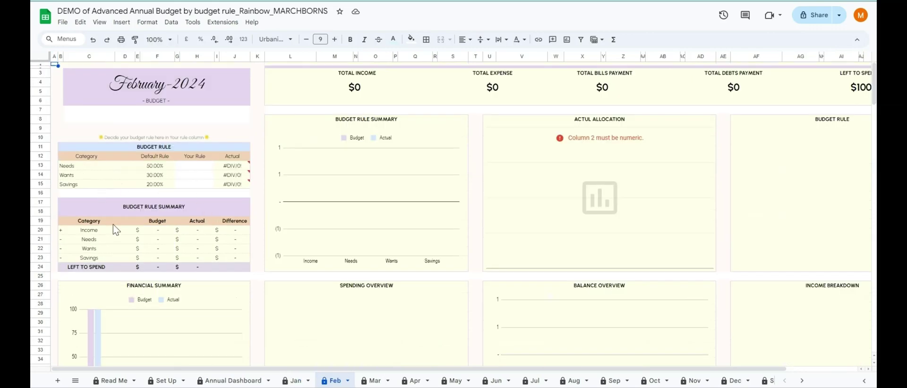
scroll(197, 282, "down", 8)
scroll(162, 239, "up", 3)
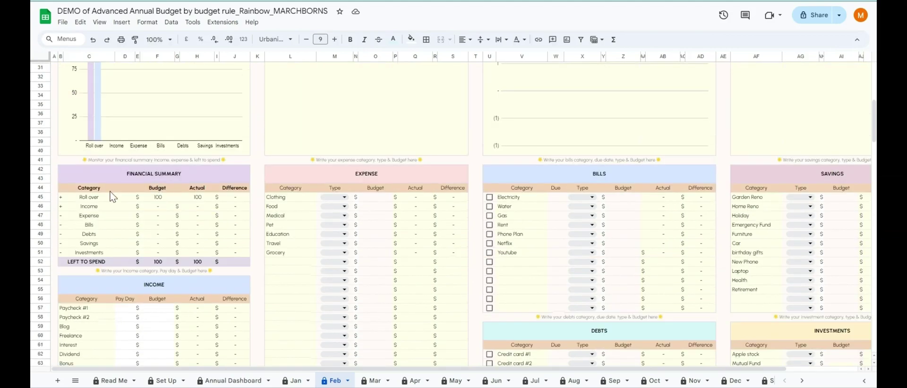
left_click(295, 381)
scroll(146, 232, "down", 3)
scroll(88, 217, "up", 3)
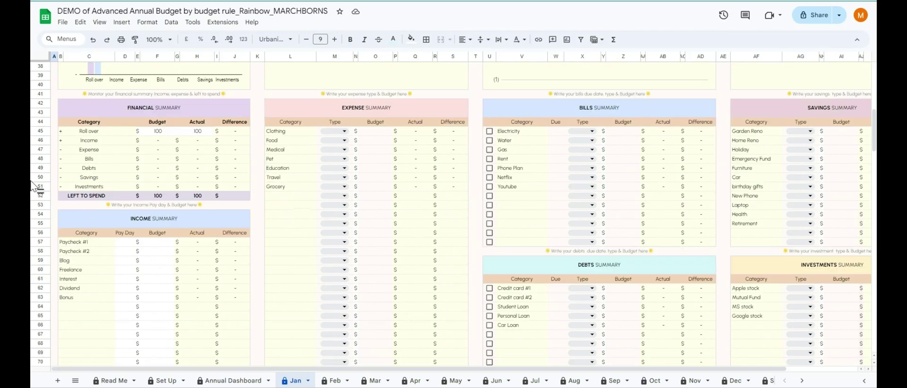
Examine January's Transaction Tracker and the Where My Money Went and When My Money Went sections
scroll(218, 237, "down", 5)
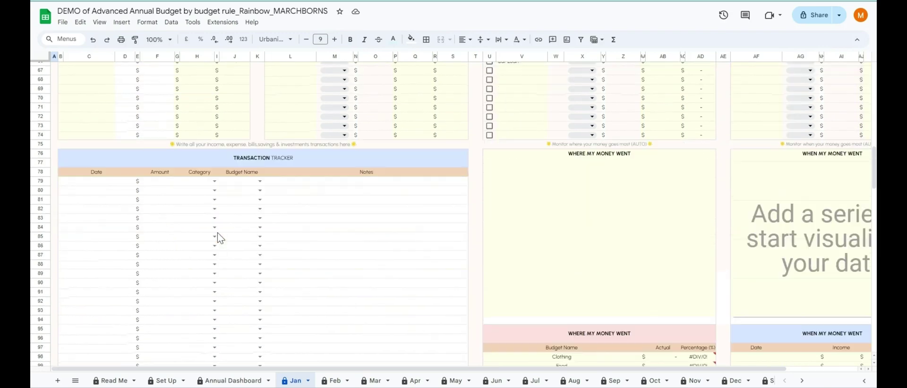
scroll(219, 237, "down", 2)
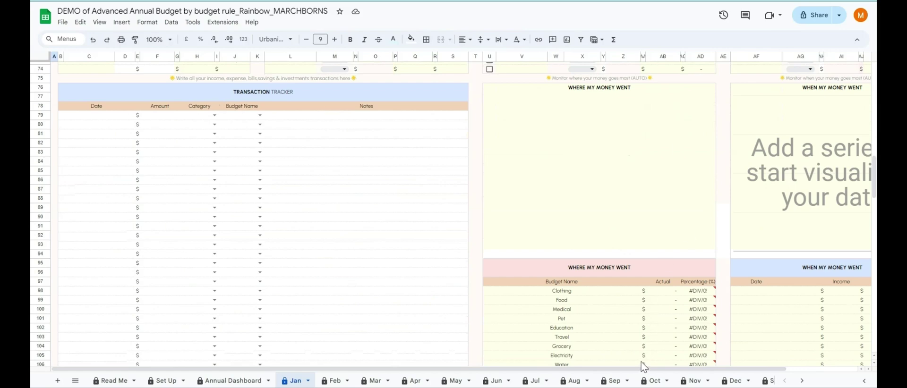
left_click_drag(642, 368, 824, 377)
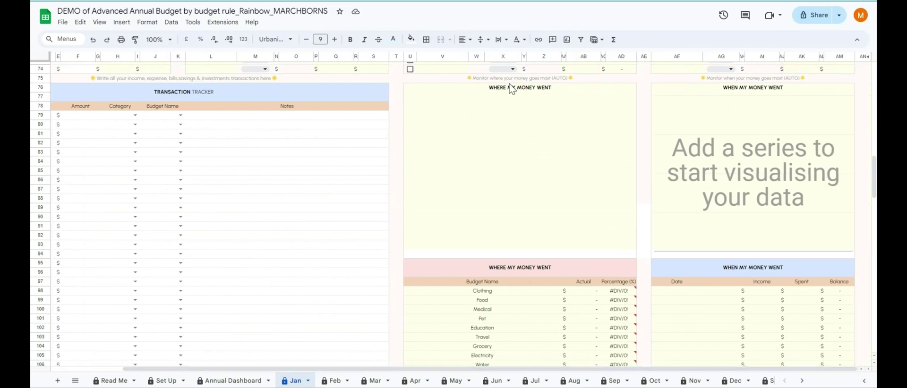
scroll(536, 289, "down", 3)
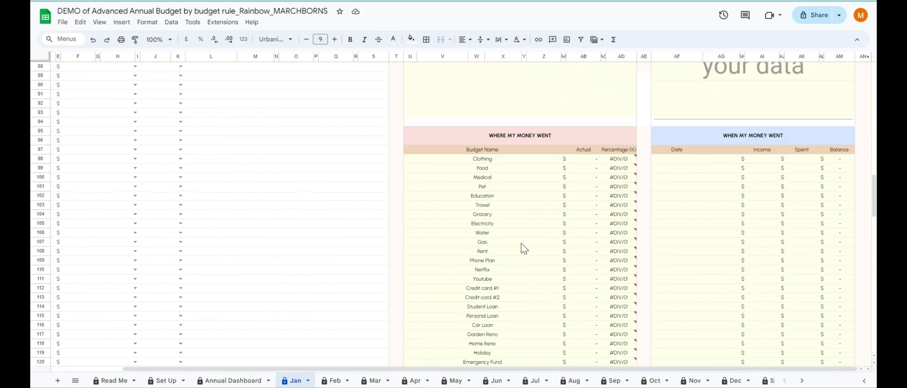
scroll(491, 259, "up", 3)
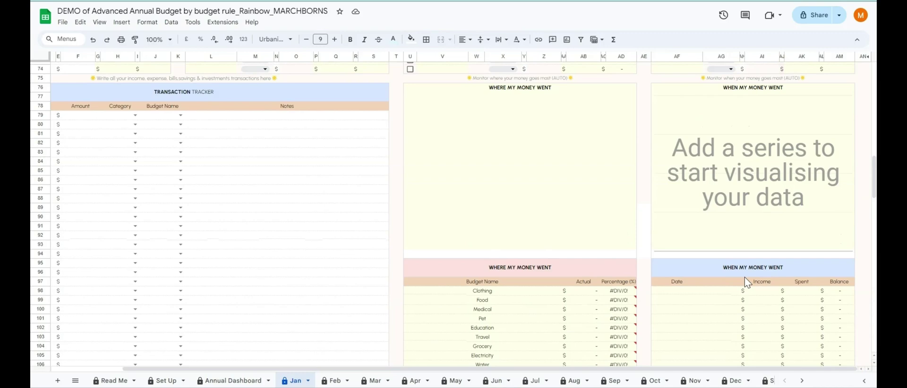
scroll(747, 283, "down", 3)
scroll(648, 318, "up", 4)
scroll(666, 326, "down", 3)
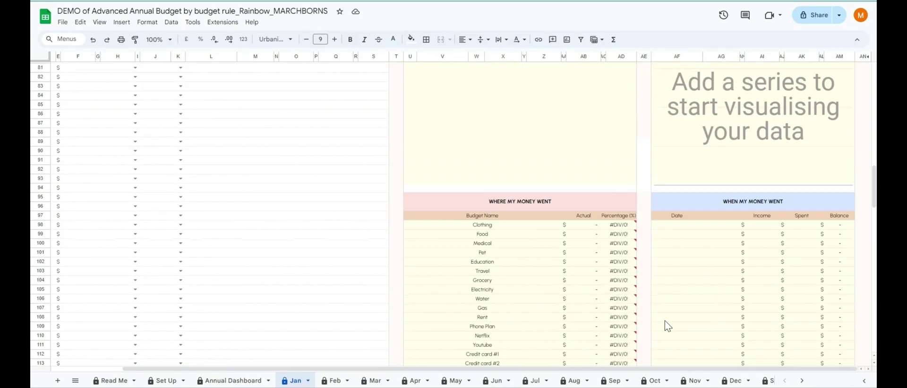
View January's Money Goals and Notes sections, and return to the Budget Rule table at the sheet's start
scroll(666, 326, "down", 10)
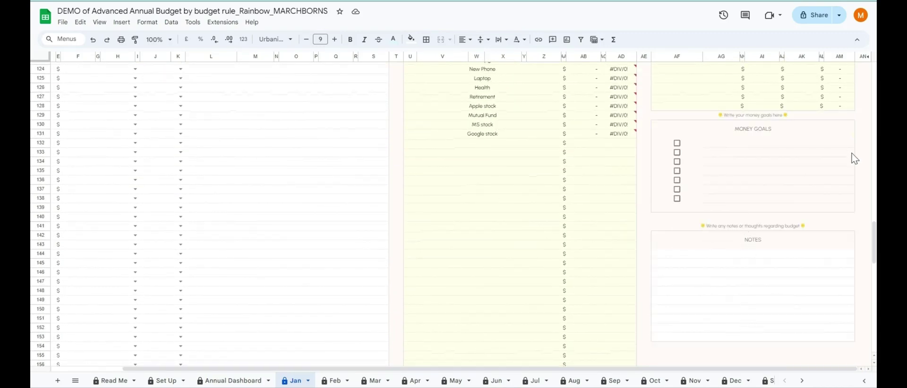
scroll(697, 267, "down", 2)
scroll(698, 268, "up", 2)
scroll(309, 279, "up", 20)
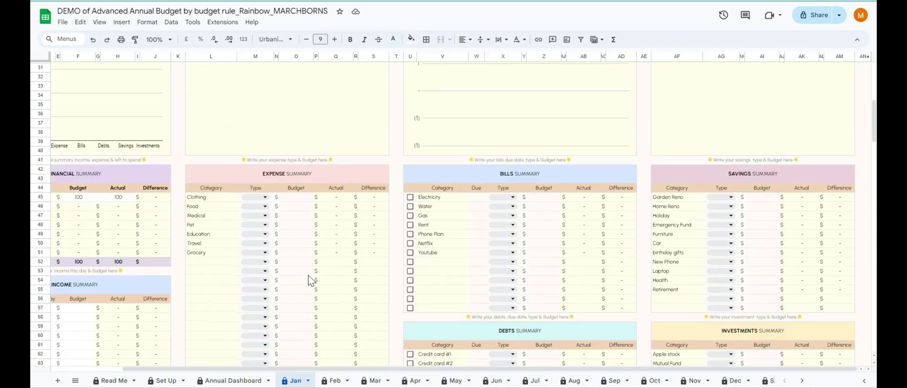
scroll(310, 280, "up", 15)
scroll(191, 373, "left", 2)
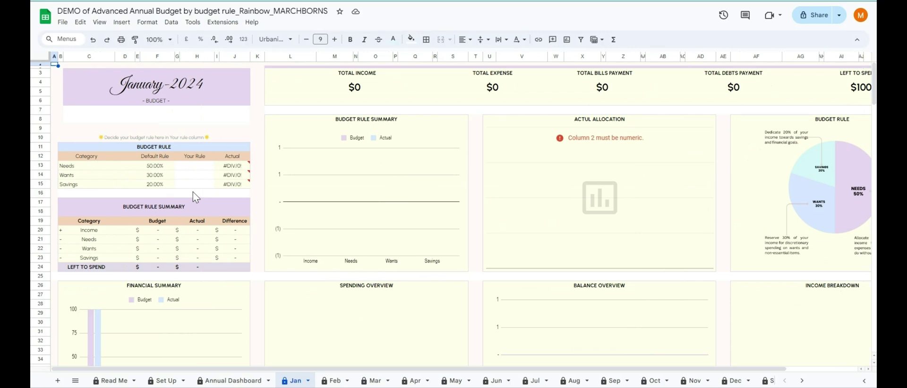
Set January's Your Rule percentages to 60% for Needs, 20% for Wants and 20% for Savings
left_click(194, 166)
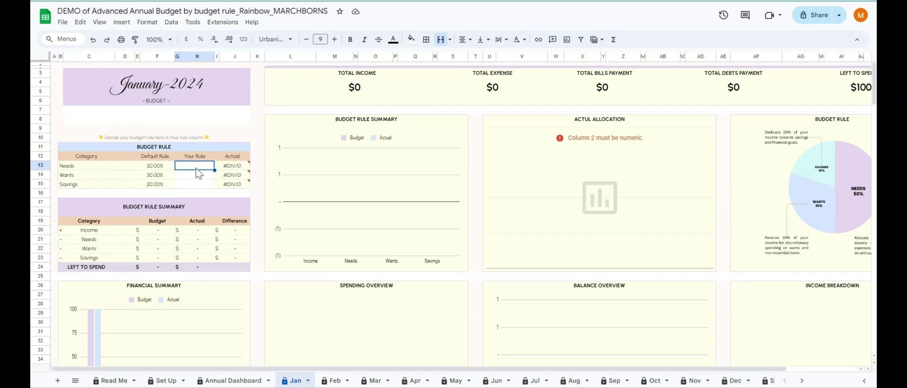
type("60%")
key("Return")
type("20%")
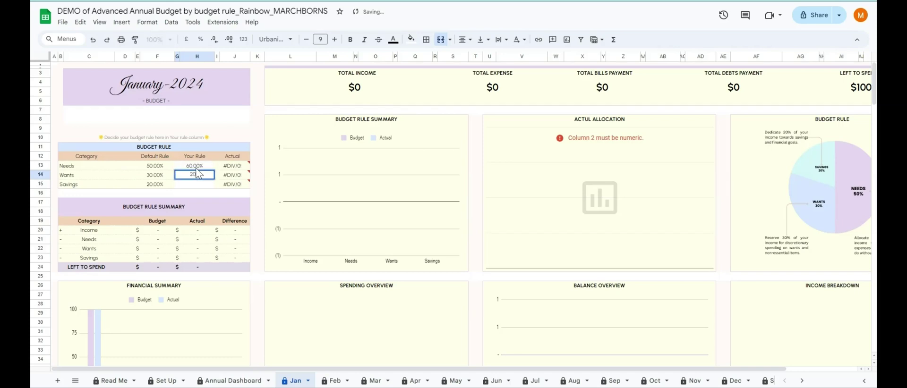
key("Return")
type("20%")
key("Return")
Examine the Roll over amounts in January's Financial Summary and the Pay Day column of the Income Summary
scroll(197, 174, "down", 5)
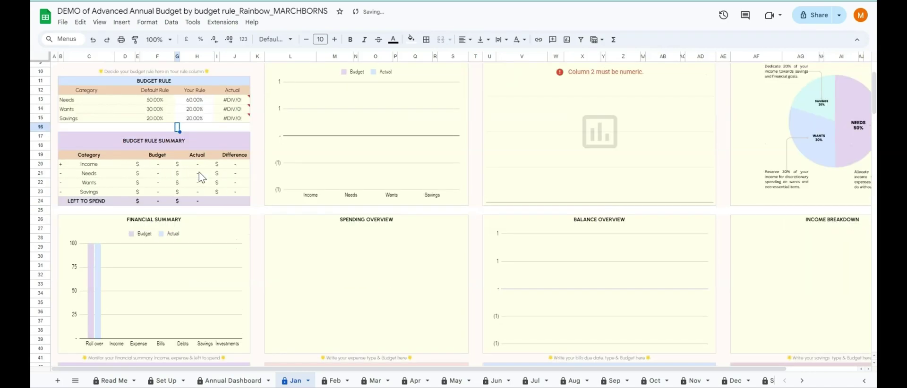
left_click(161, 199)
left_click(193, 198)
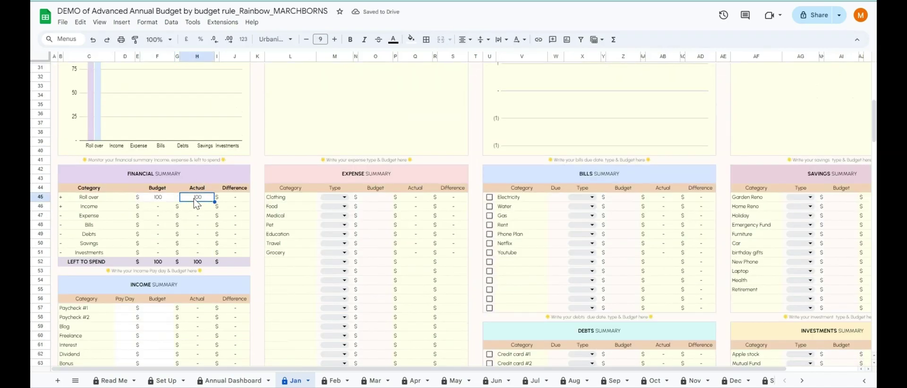
scroll(193, 199, "down", 3)
scroll(197, 203, "up", 1)
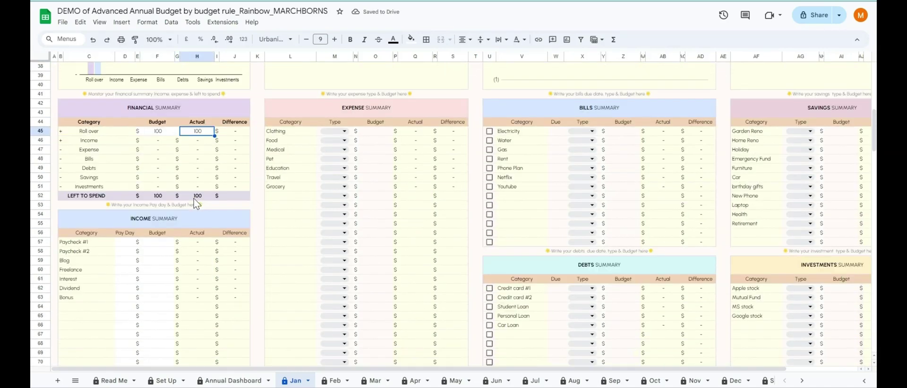
scroll(196, 204, "down", 1)
left_click(124, 176)
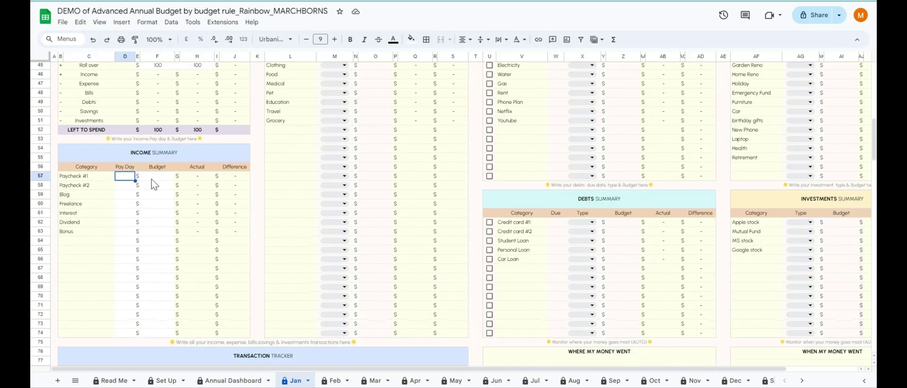
scroll(153, 184, "down", 2)
scroll(152, 183, "up", 4)
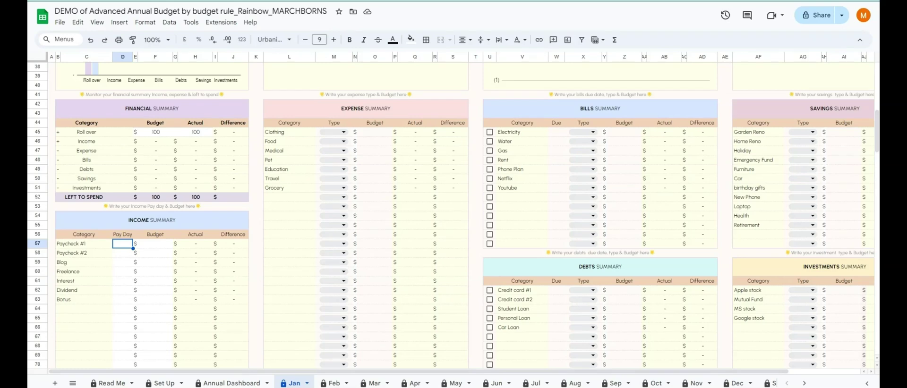
Set the Income Summary pay days to 01/01 for Paycheck #1, 15/01 for Paycheck #2 and 05/01 for Blog
double_click(124, 244)
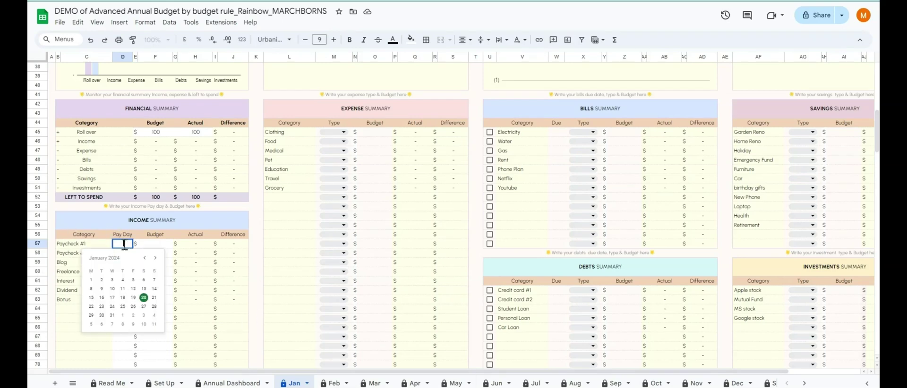
left_click(91, 280)
double_click(124, 253)
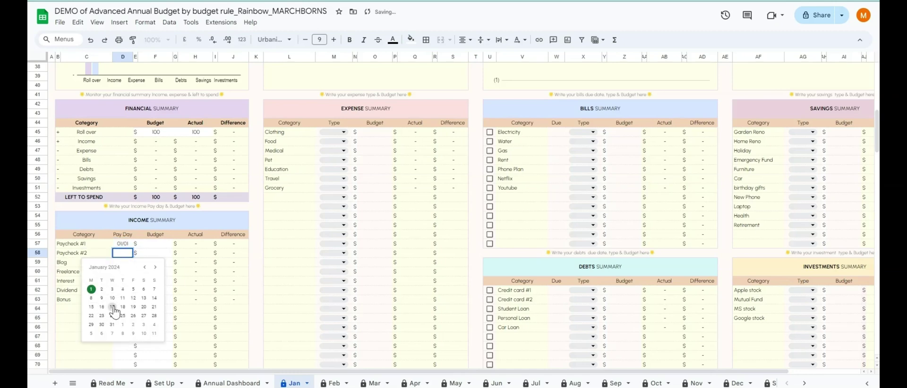
left_click(91, 312)
double_click(123, 263)
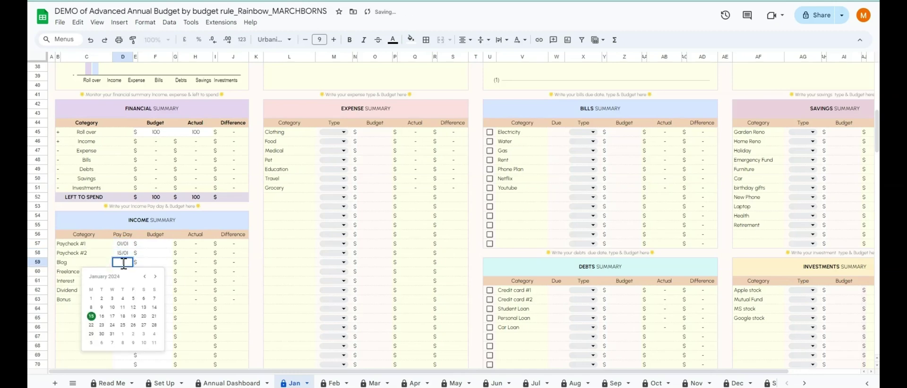
left_click(132, 300)
Set the Income Summary pay days to 15/01 for Freelance and 20/01 for Bonus
left_click(121, 274)
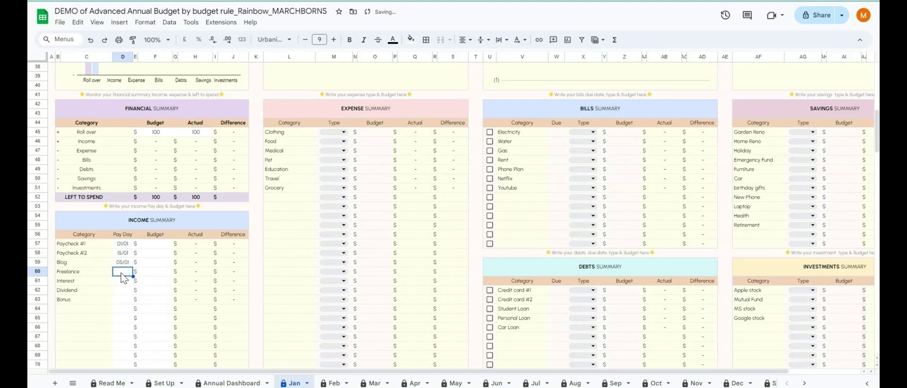
double_click(121, 273)
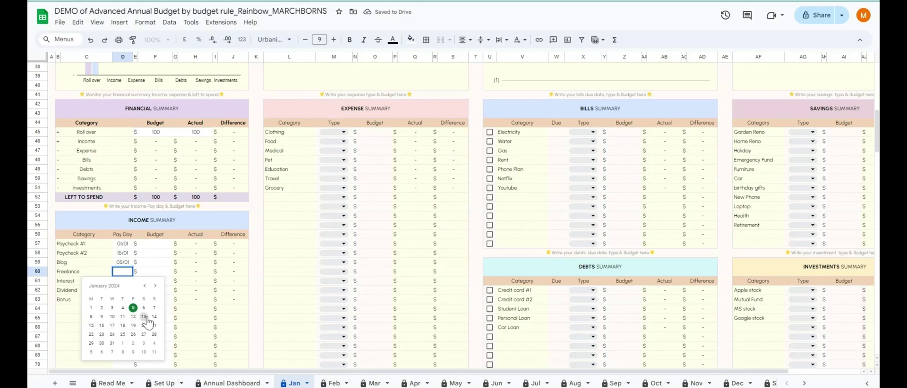
left_click(91, 325)
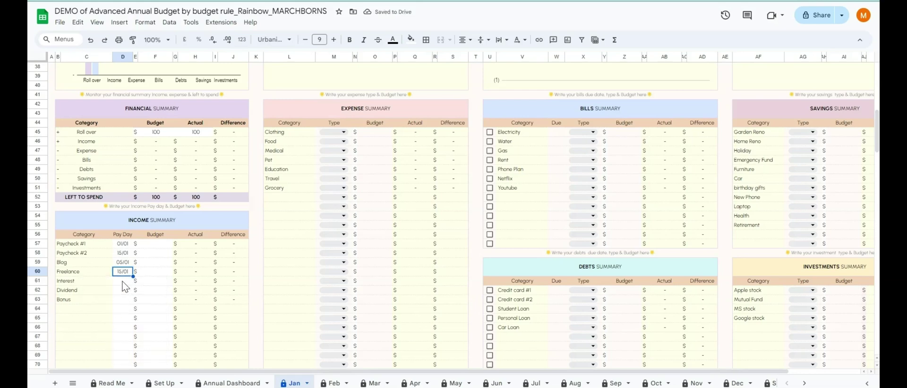
left_click(122, 282)
left_click(121, 290)
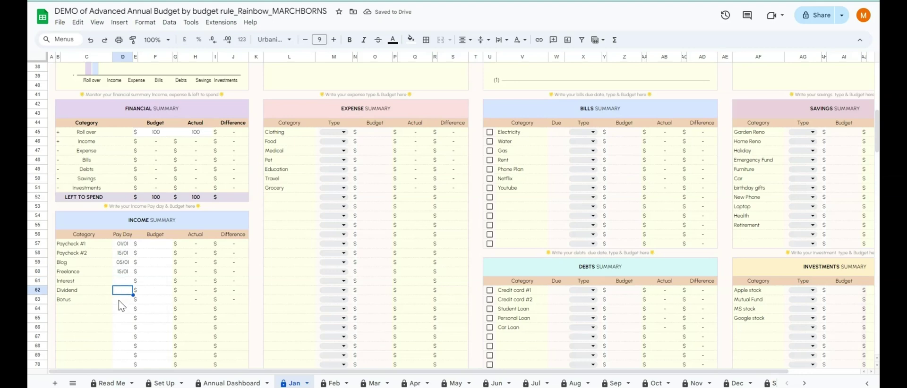
left_click(118, 301)
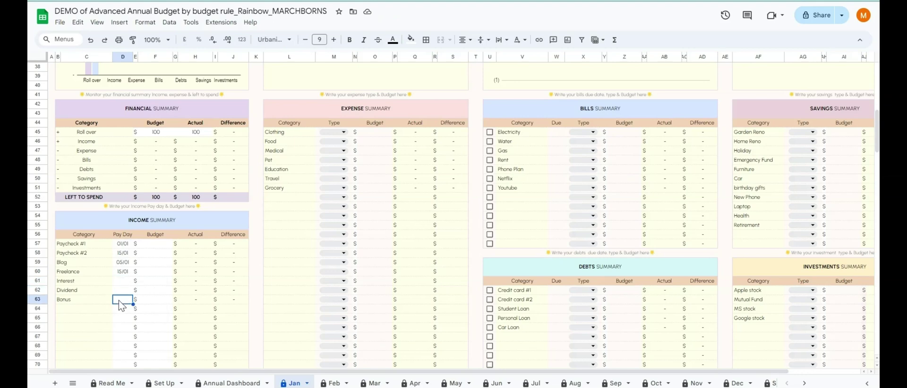
double_click(120, 301)
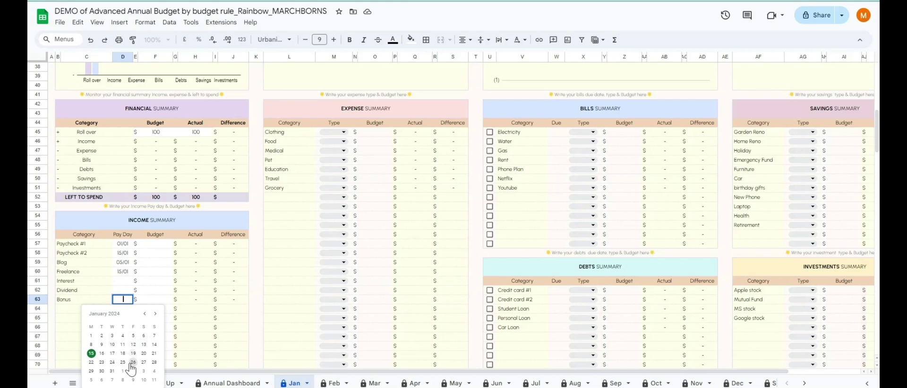
left_click(143, 353)
Enter Income Summary budgets of 1200 for Paycheck #1 and Paycheck #2, and 100 for Blog and Freelance
left_click(155, 245)
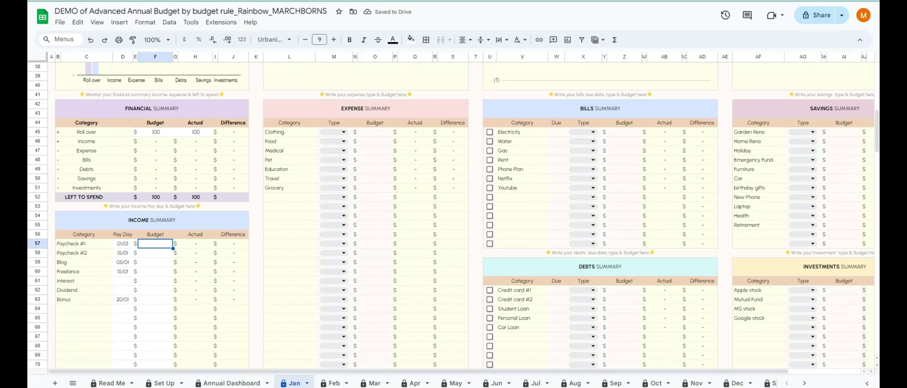
key("Return")
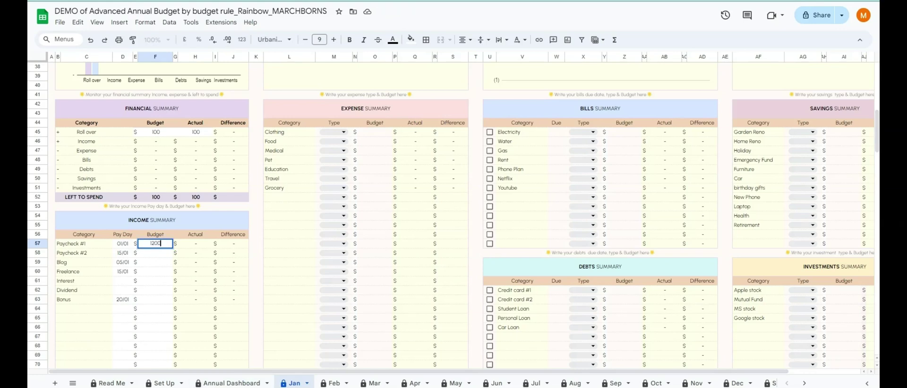
key("Return")
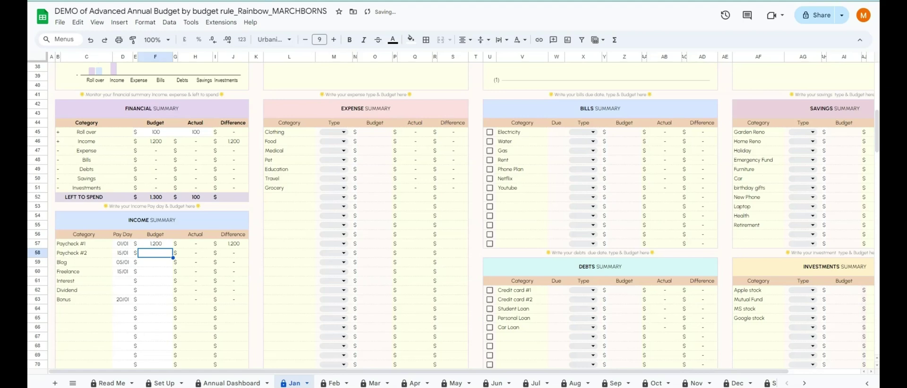
type("1200")
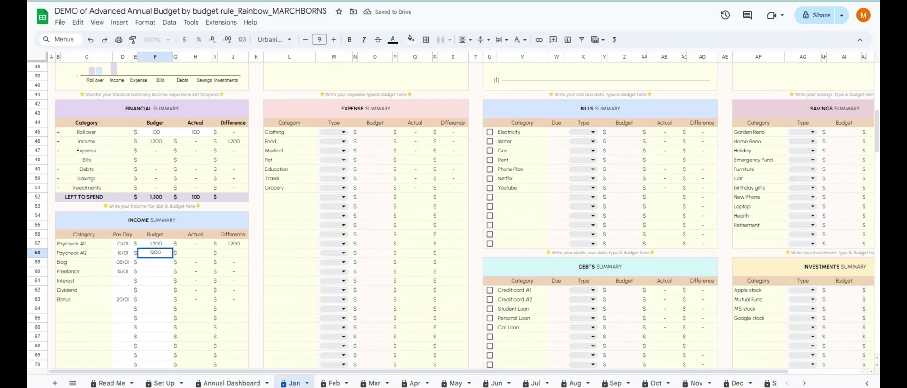
key("Return")
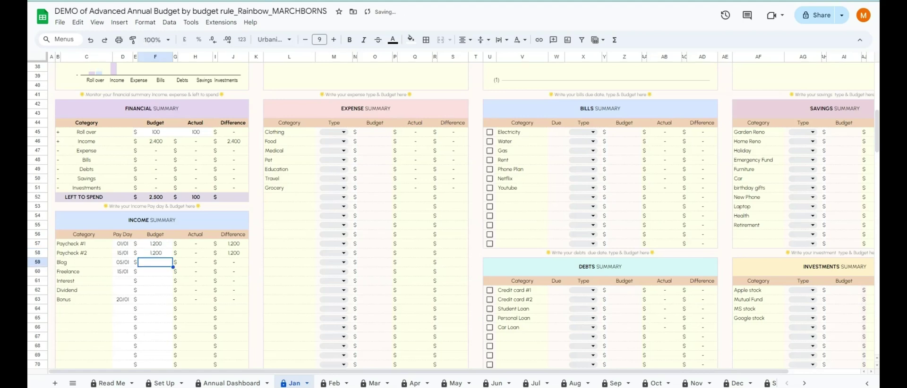
type("100")
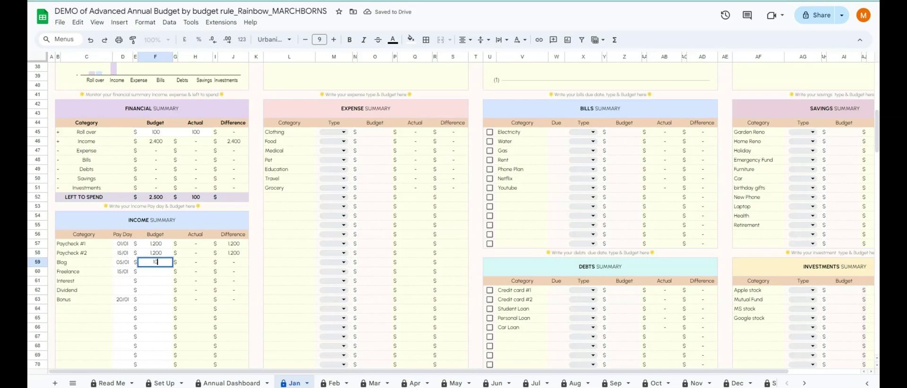
key("Return")
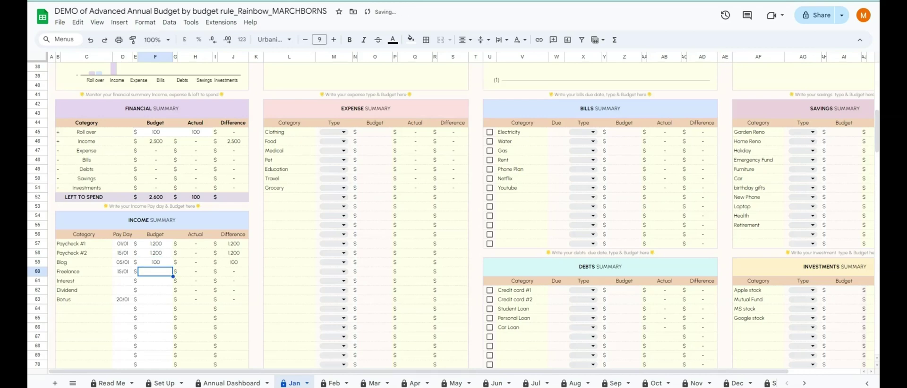
type("100")
key("Return")
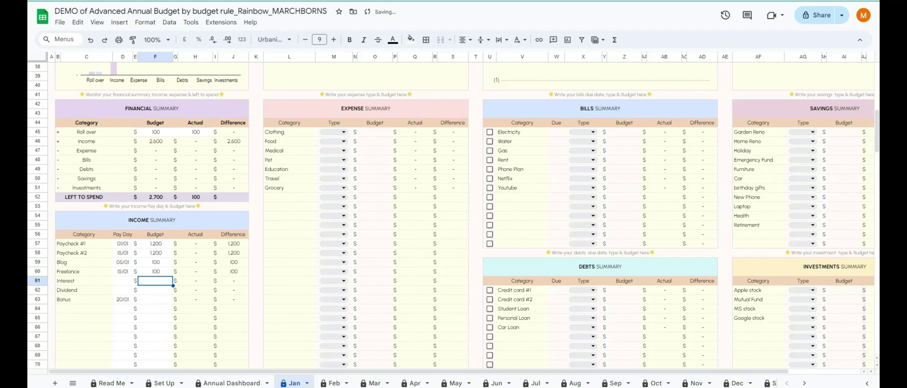
Enter Income Summary budgets of 50 for Interest, 50 for Dividend and 500 for Bonus
type("5")
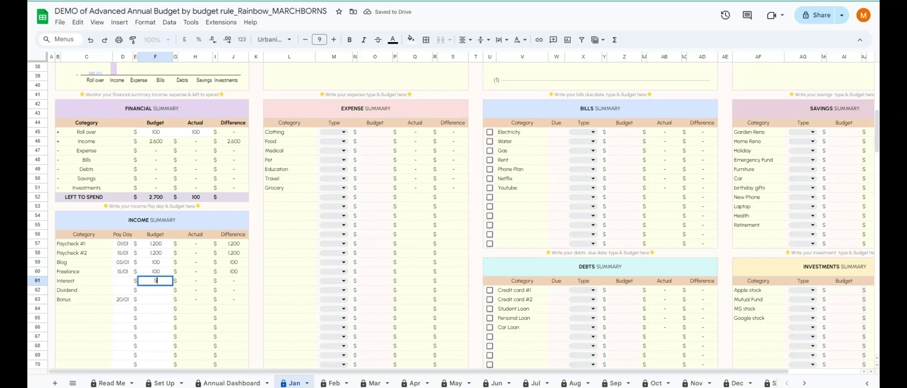
type("0")
key("Return")
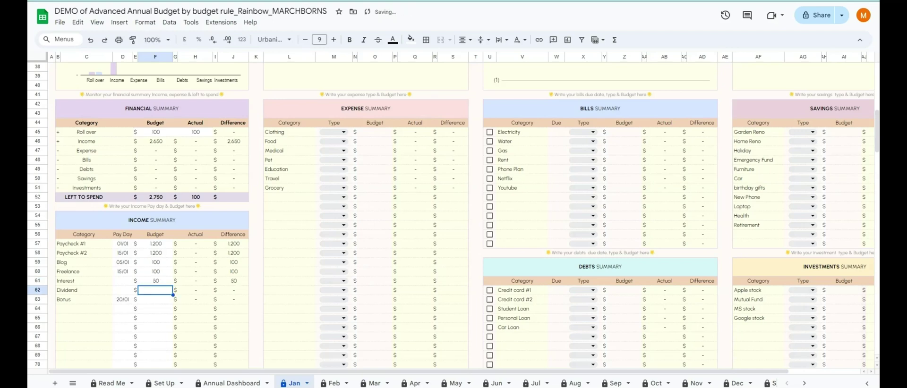
type("50")
key("Return")
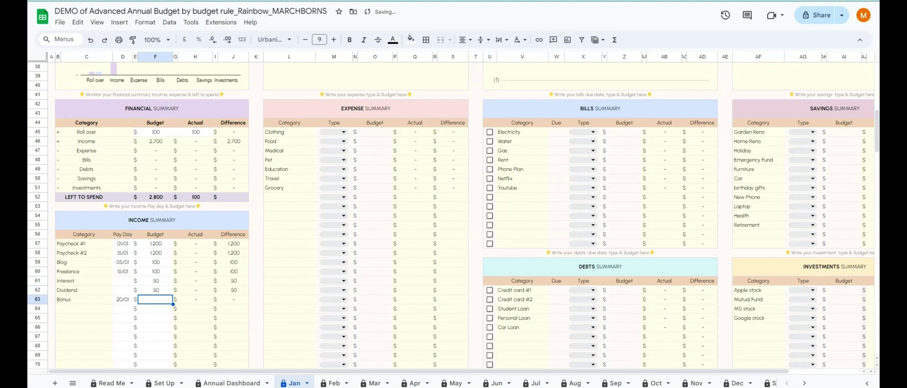
type("500")
key("Return")
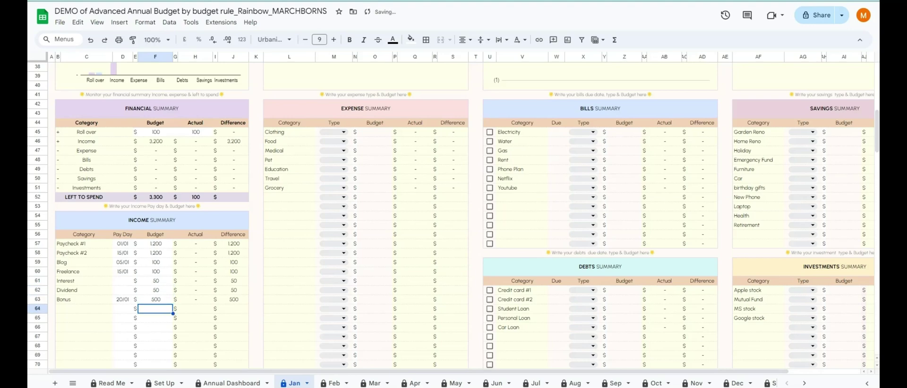
Set the Expense Summary type to Needs for Clothing, Food and Medical
left_click(330, 132)
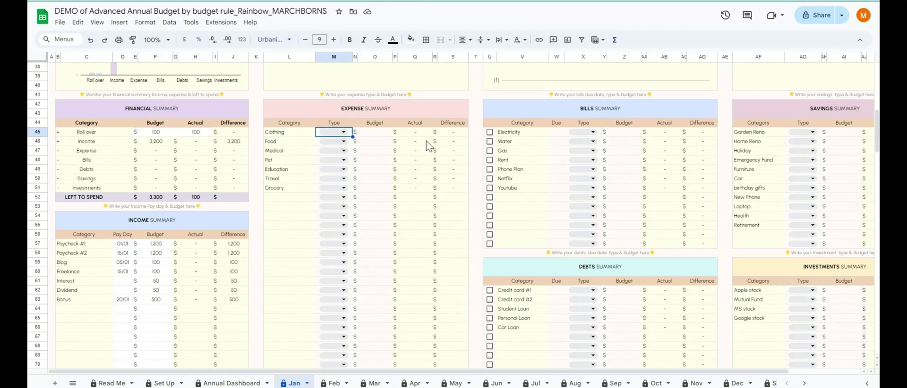
left_click(368, 132)
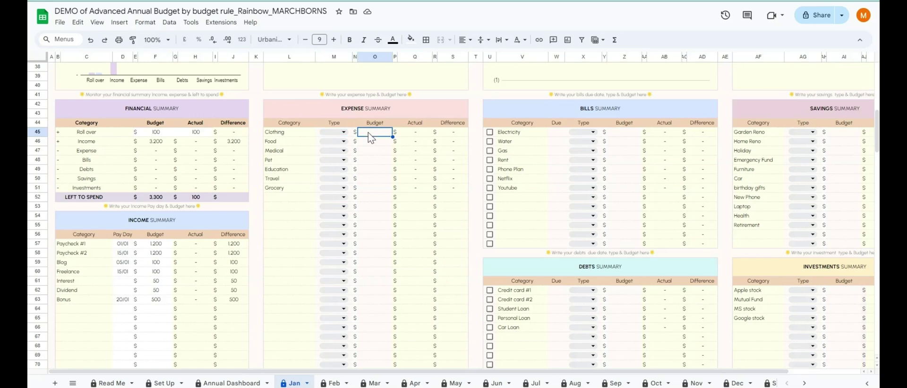
left_click(344, 137)
left_click(337, 145)
left_click(335, 141)
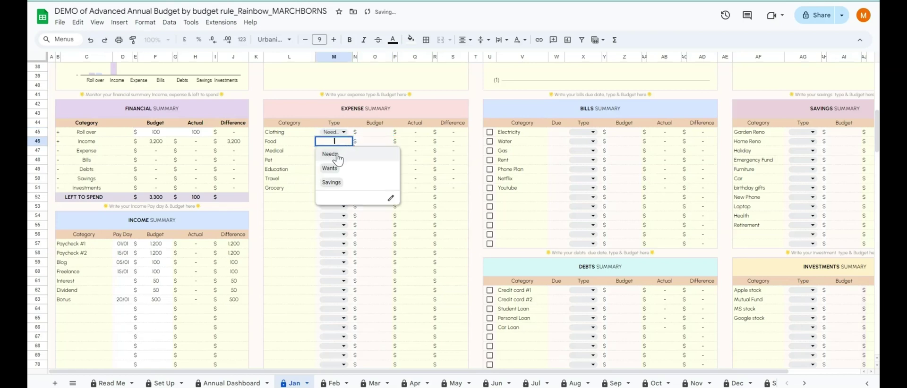
left_click(338, 158)
left_click(344, 151)
left_click(333, 164)
Set the Expense Summary type to Wants for Pet and Travel, and to Needs for Education and Grocery
left_click(345, 160)
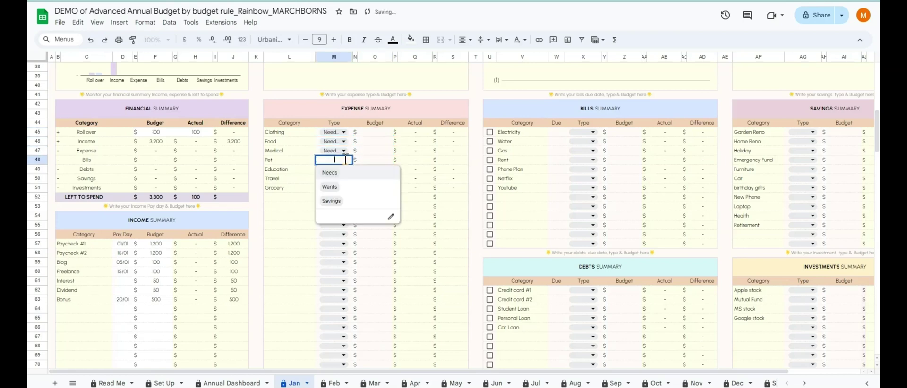
left_click(330, 187)
left_click(344, 169)
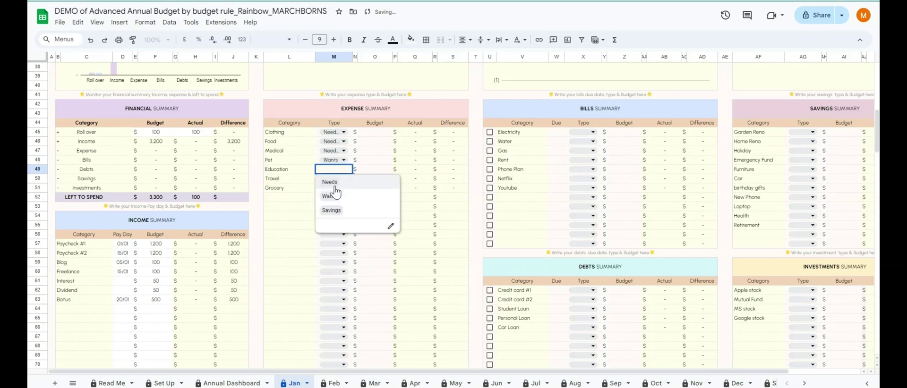
left_click(331, 182)
left_click(344, 179)
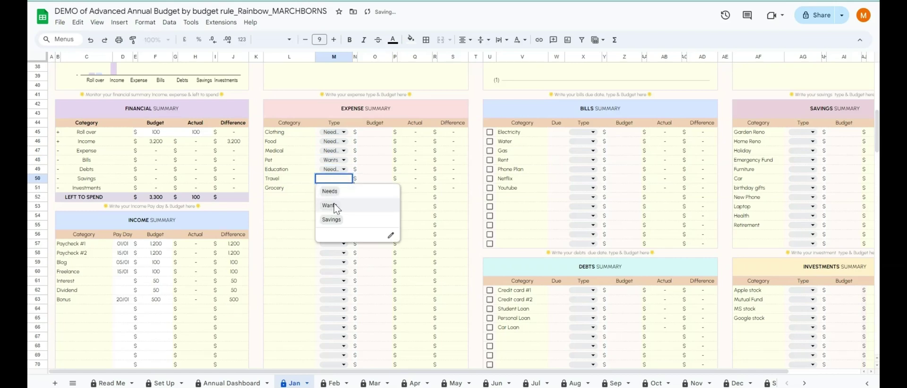
left_click(334, 206)
left_click(344, 188)
left_click(334, 201)
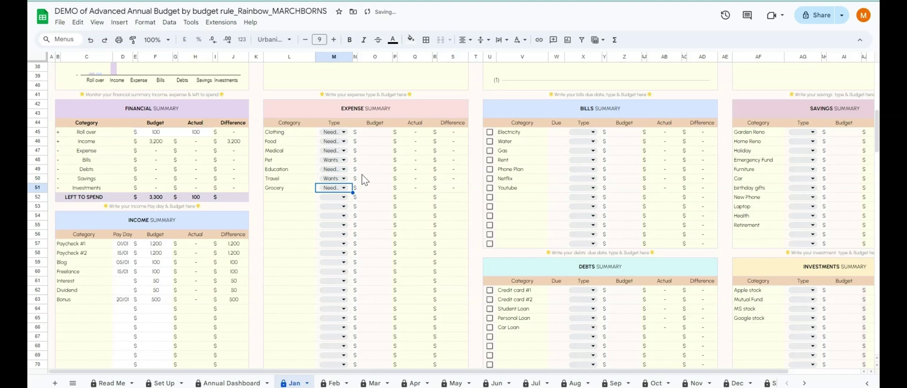
Enter a budget of 100 for every Expense Summary category from Clothing through Grocery
left_click(380, 133)
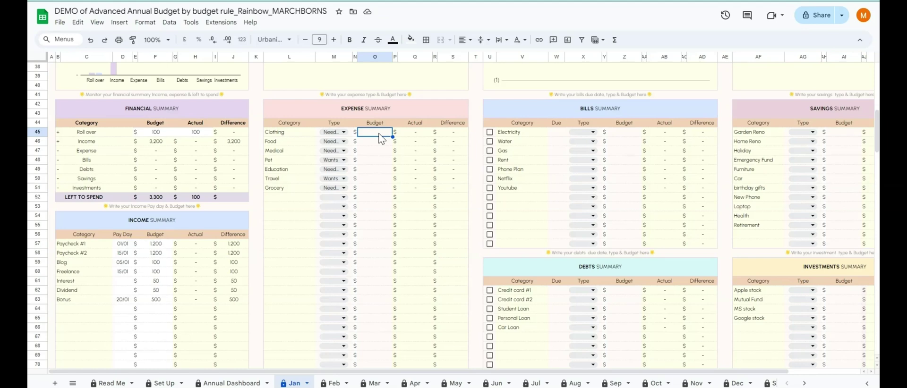
type("100")
key("Return")
type("100")
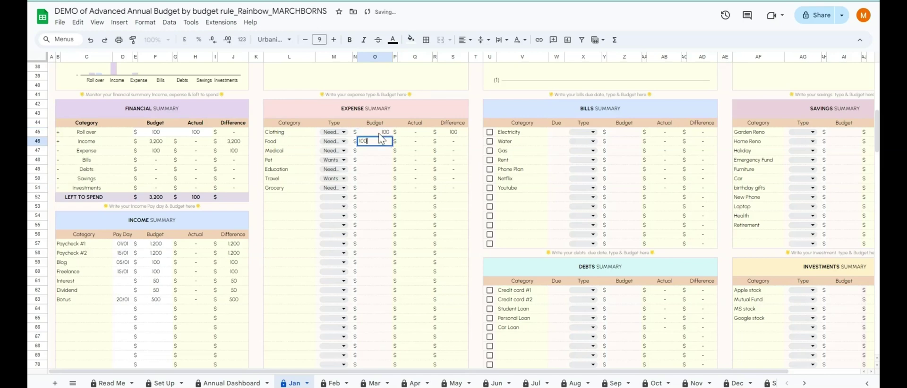
key("Return")
type("100")
key("Return")
type("100")
key("Return")
type("100")
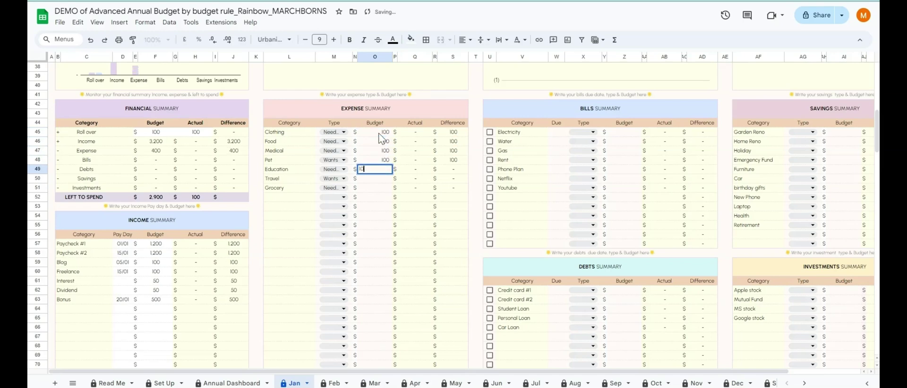
key("Return")
type("100")
key("Return")
type("100")
key("Return")
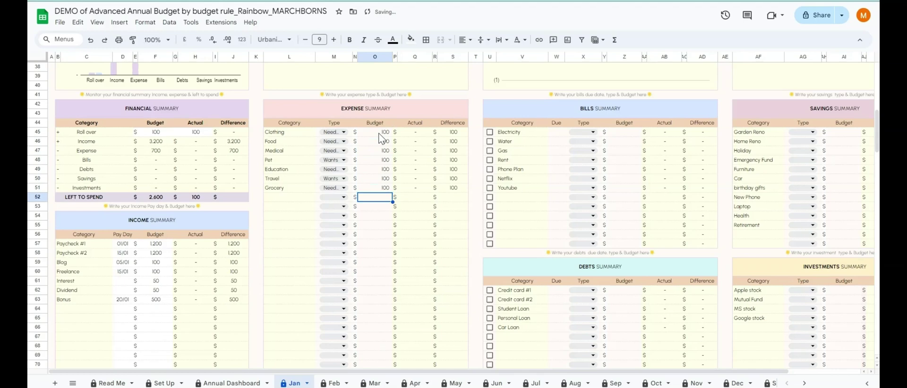
Examine the Due, Type and Budget cells of the Electricity row in the Bills Summary
left_click(557, 135)
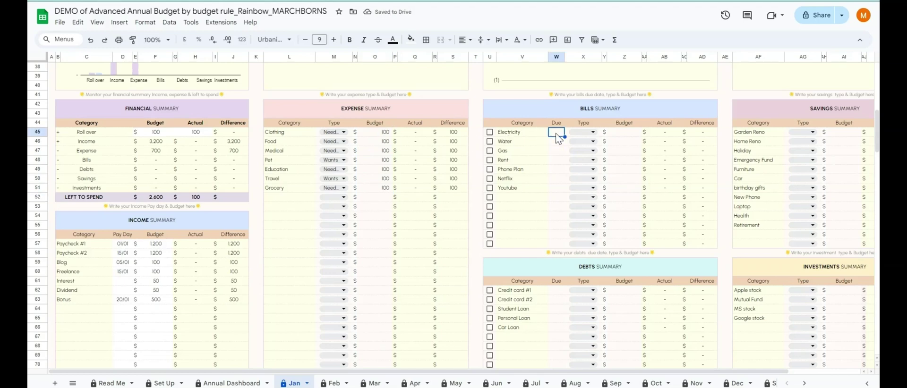
key("Tab")
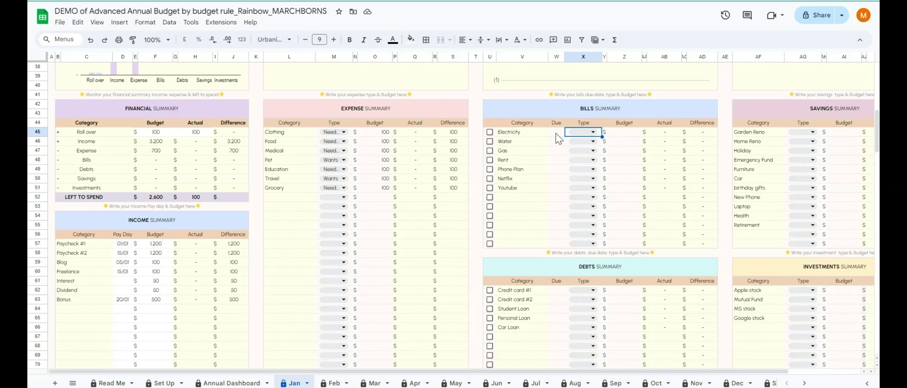
key("Tab")
key("Tab")
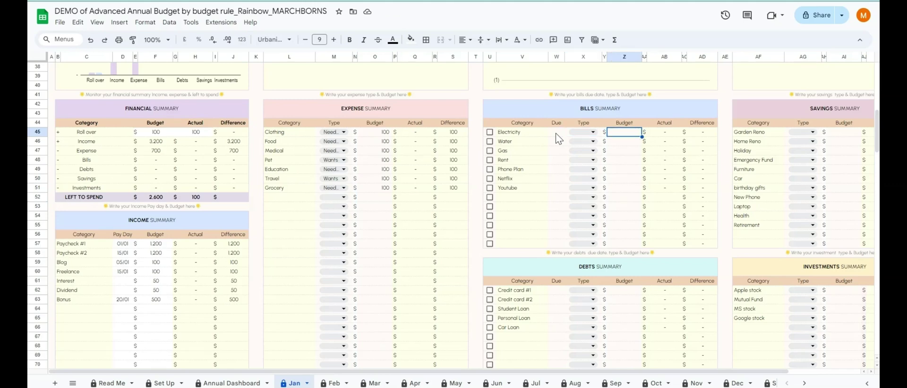
Examine the checkbox cells beside the Bills Summary categories from Electricity down to Netflix
key("shift+Tab")
key("shift+Tab")
key("shift+Tab")
key("shift+Tab")
key("shift+Tab")
key("Down")
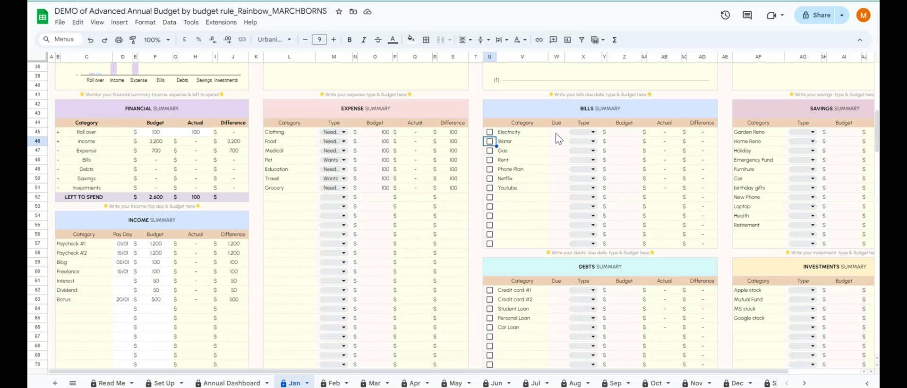
key("Down")
key("Down")
key("Down")
key("Down")
key("Up")
key("Up")
key("Up")
key("Up")
key("Up")
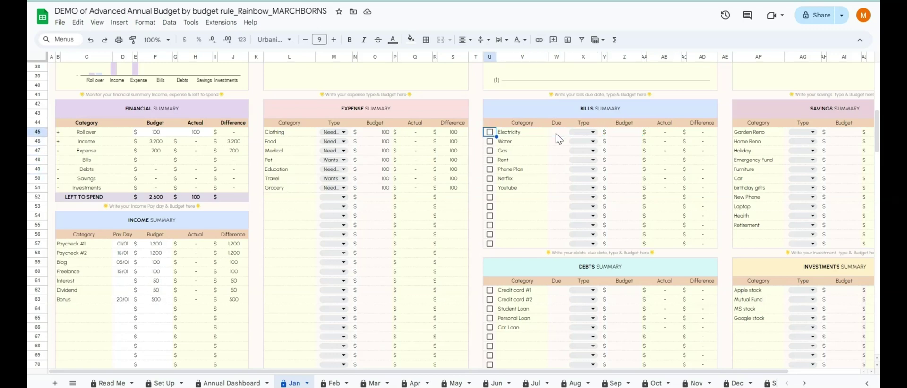
Set the Bills Summary due dates to 09/01 for Electricity, 12/01 for Water and 01/01 for Gas
key("Tab")
key("Tab")
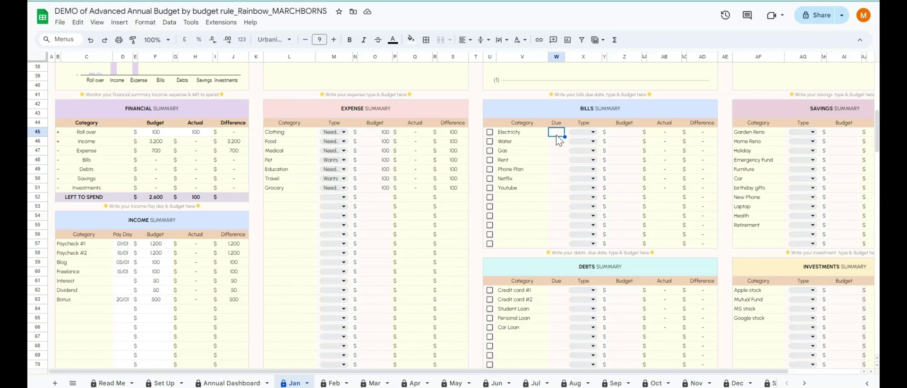
key("Return")
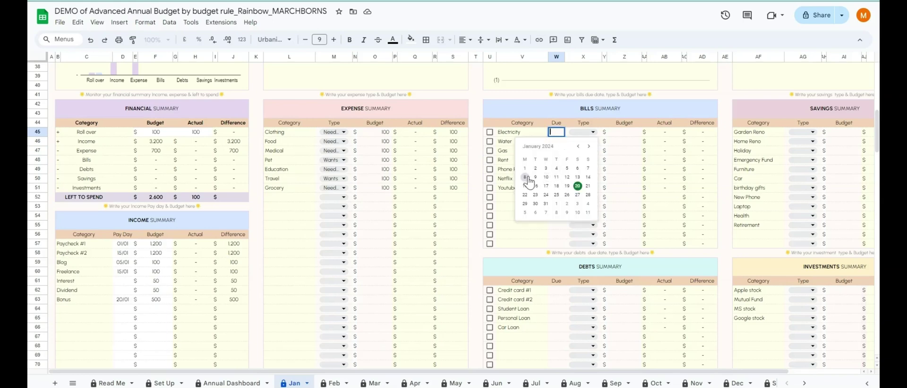
left_click(536, 177)
double_click(559, 142)
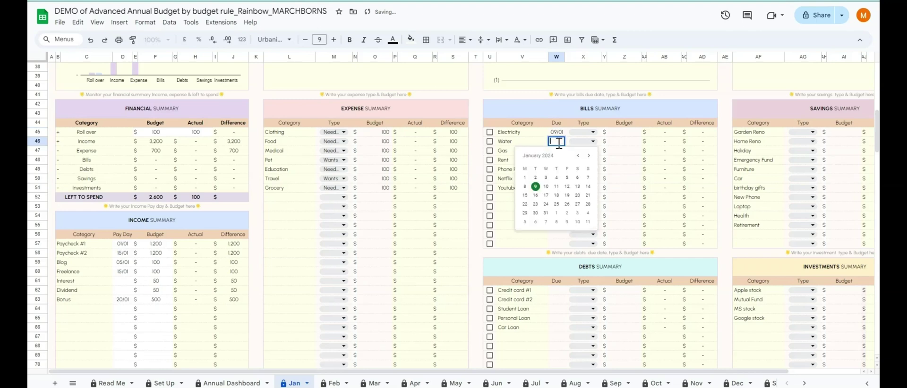
left_click(567, 187)
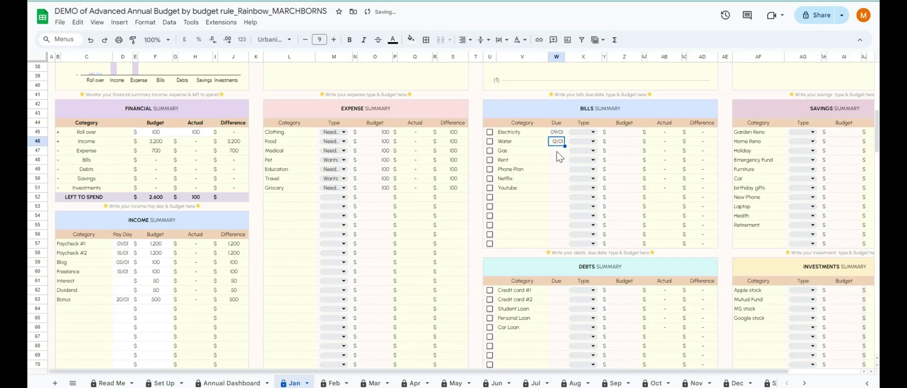
double_click(558, 150)
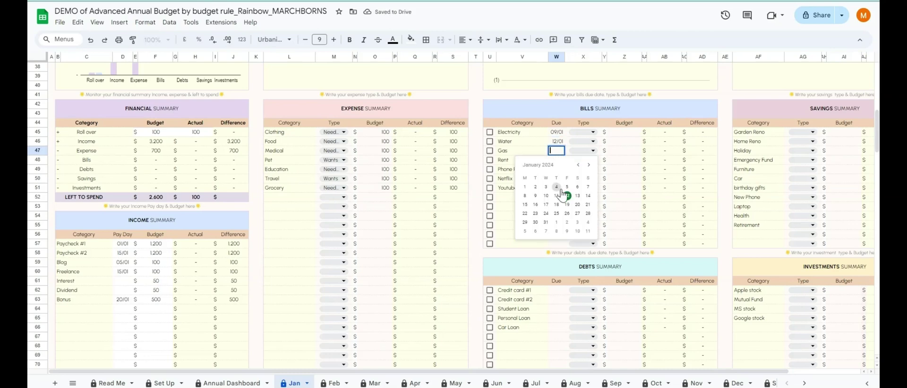
left_click(525, 188)
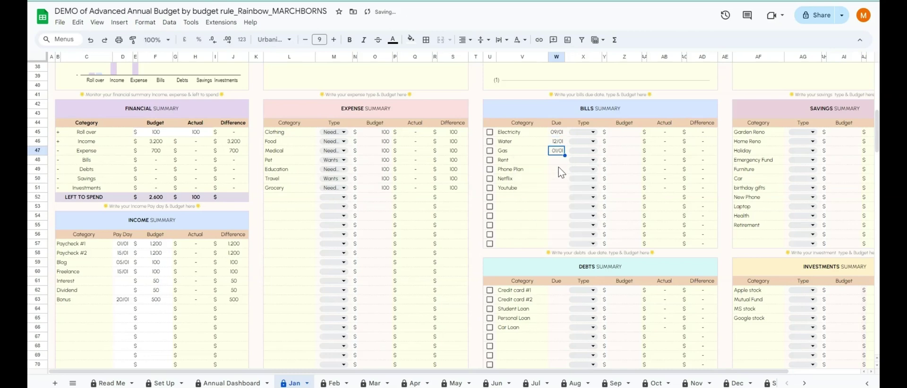
Set the Bills Summary due dates to 05/01 for Rent, 02/01 for Phone Plan, 10/01 for Netflix and 18/01 for Youtube
double_click(557, 160)
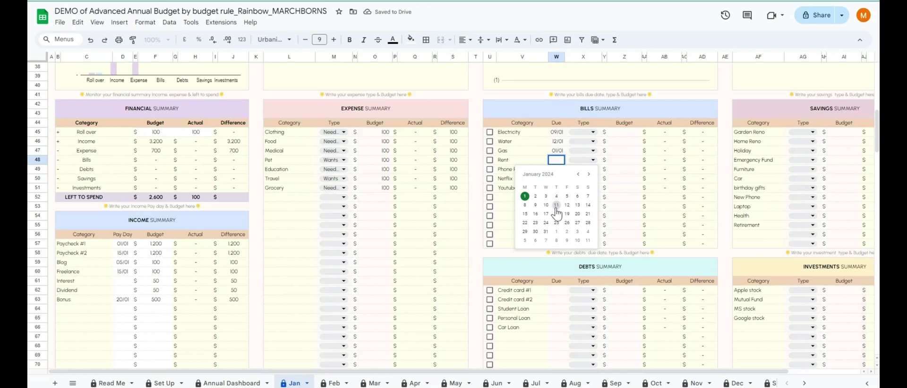
left_click(567, 196)
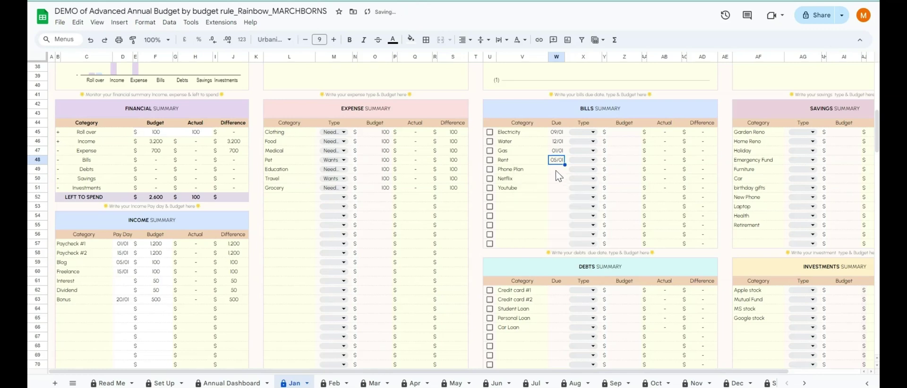
double_click(556, 170)
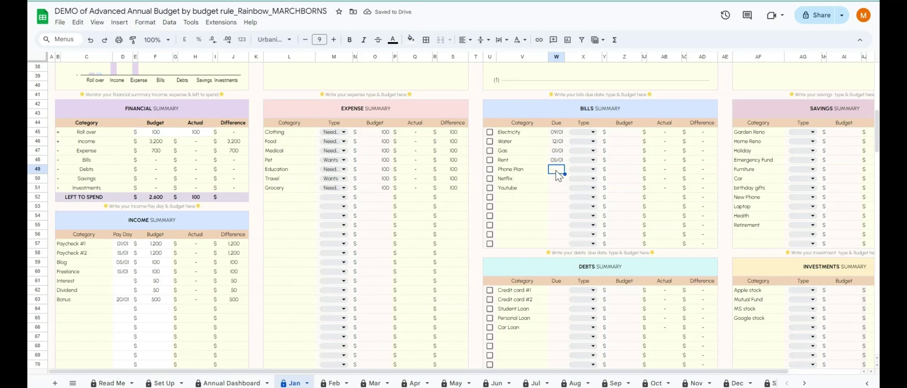
left_click(535, 205)
double_click(557, 179)
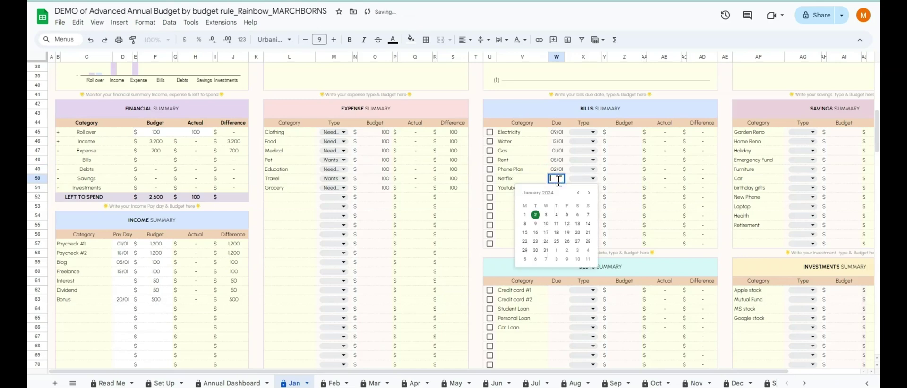
left_click(546, 223)
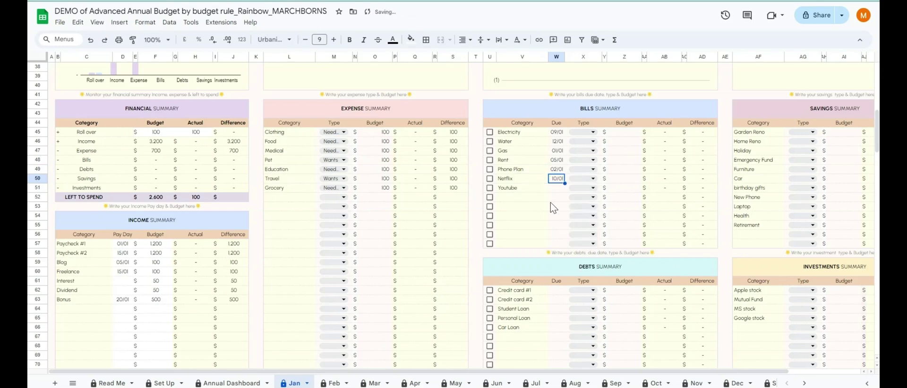
double_click(558, 188)
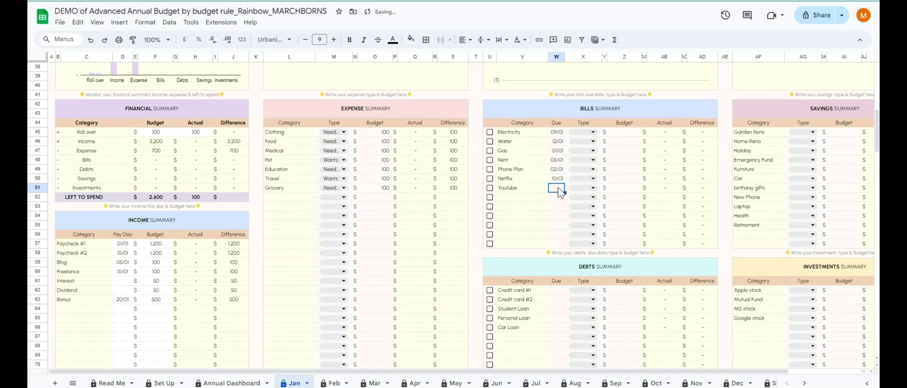
left_click(557, 242)
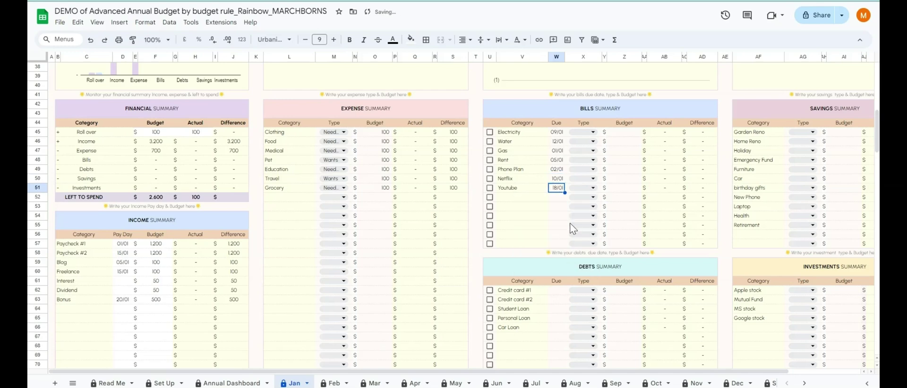
Set the Bills Summary type to Needs for Electricity, Water, Gas and Rent
left_click(594, 134)
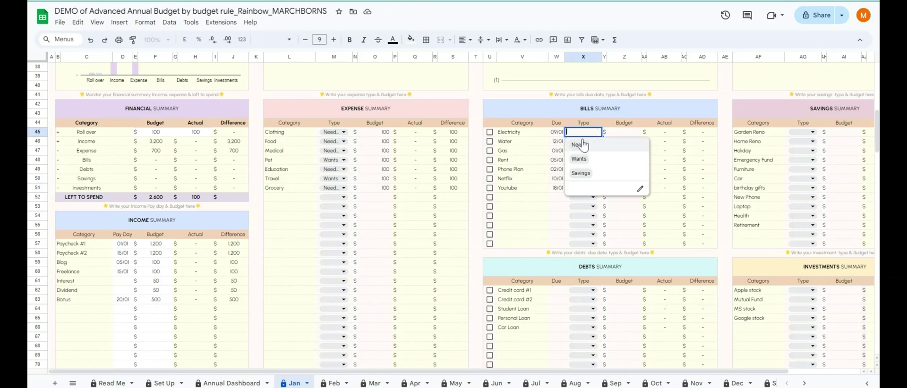
left_click(579, 144)
left_click(596, 141)
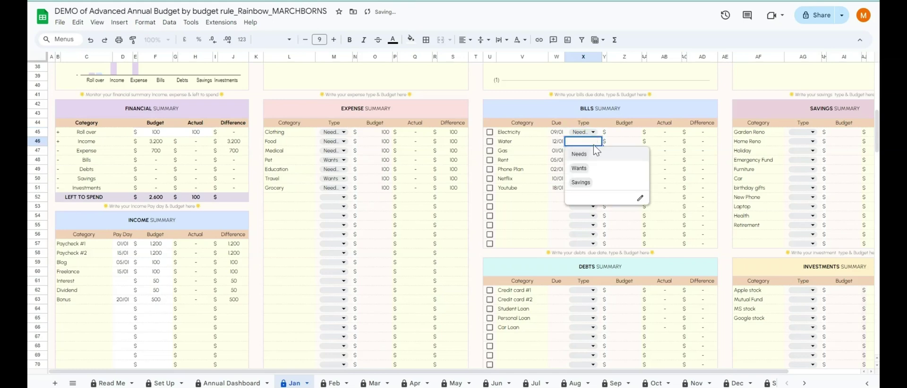
left_click(580, 154)
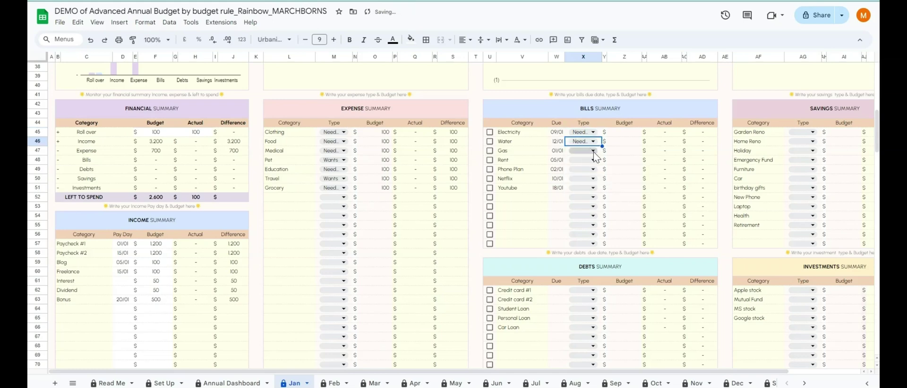
left_click(594, 151)
left_click(589, 164)
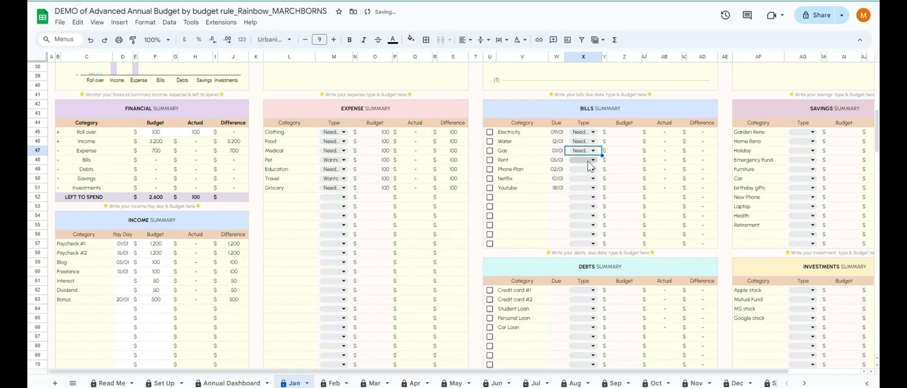
left_click(594, 161)
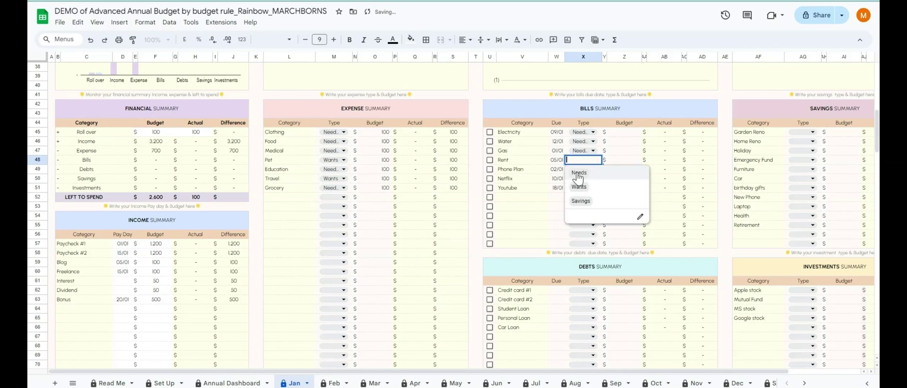
left_click(578, 175)
Set the Bills Summary type to Wants for Phone Plan, Netflix and Youtube
left_click(594, 169)
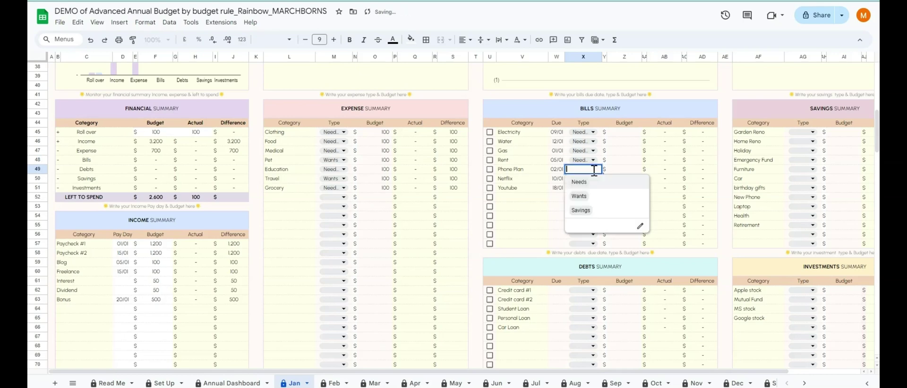
left_click(579, 196)
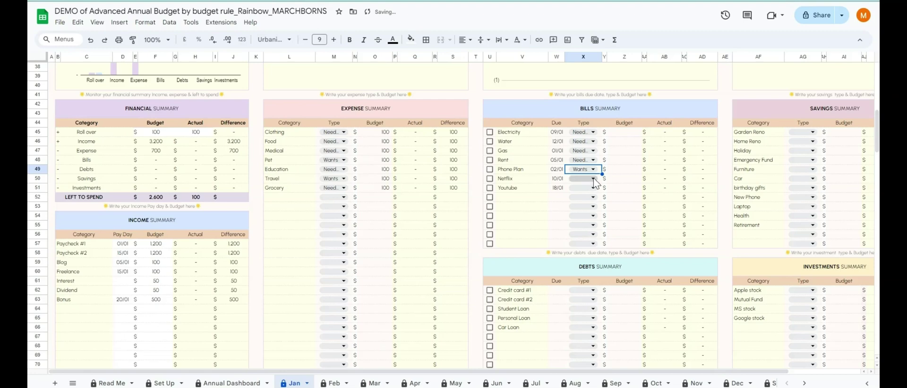
left_click(594, 179)
left_click(580, 206)
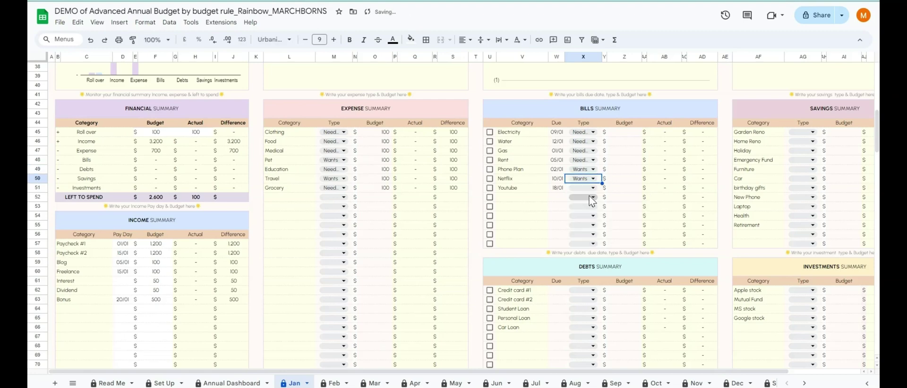
left_click(593, 187)
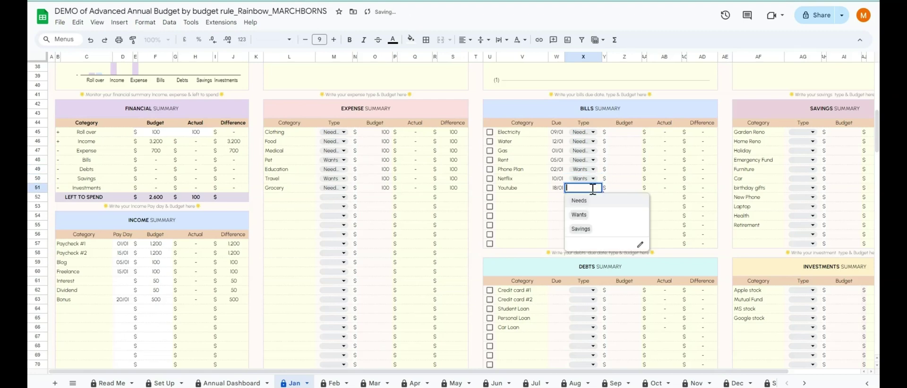
left_click(581, 215)
Enter a budget of 100 for every Bills Summary category from Electricity through Youtube
left_click(625, 135)
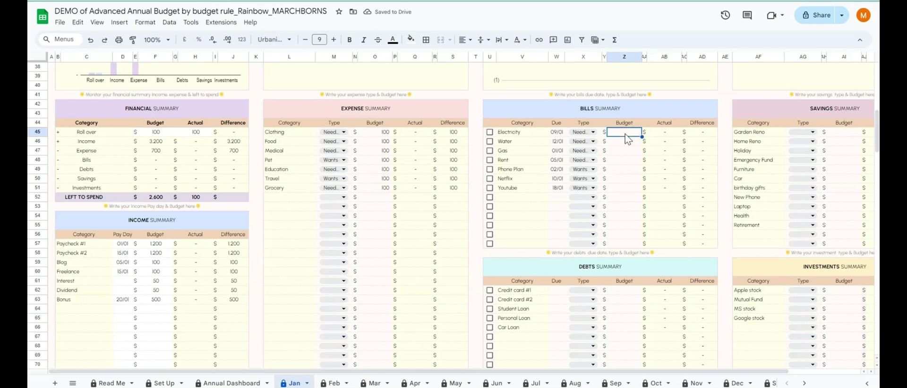
type("100")
key("Return")
type("100")
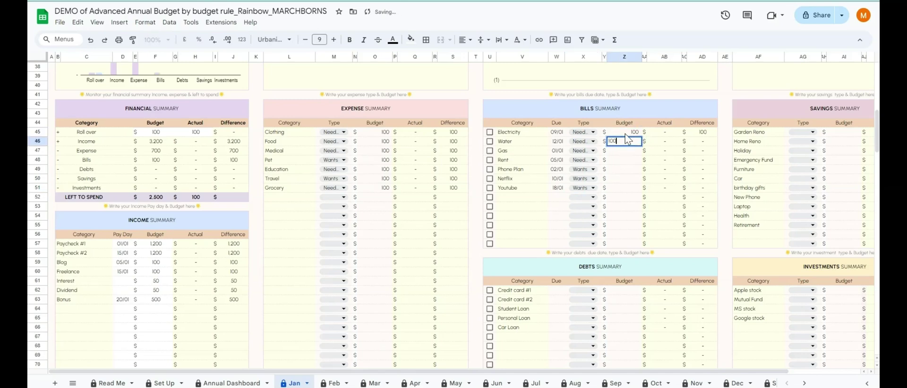
key("Return")
type("100")
key("Return")
type("100")
key("Return")
type("100")
key("Return")
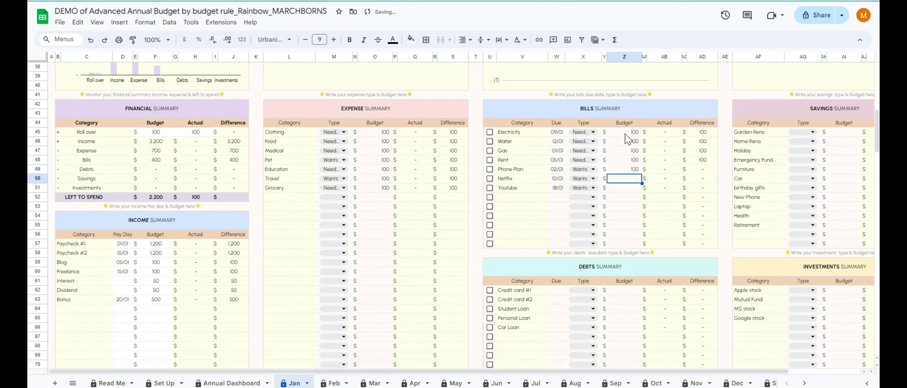
type("100")
key("Return")
type("100")
key("Return")
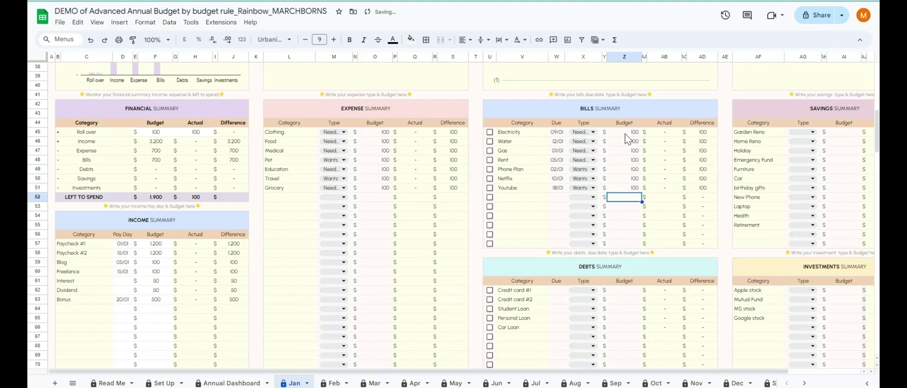
Set the Debts Summary due date of Credit card #1 to 10/01
left_click(556, 290)
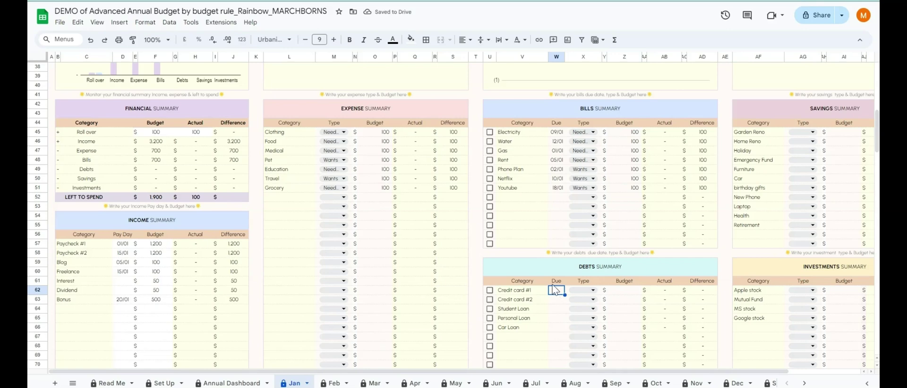
scroll(577, 237, "down", 2)
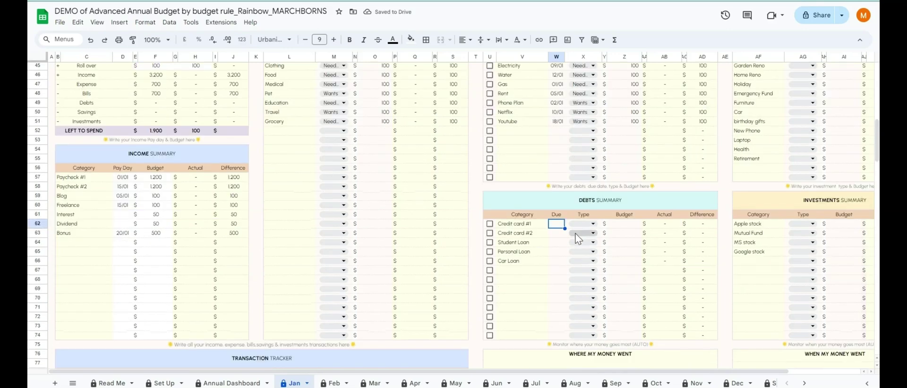
scroll(577, 239, "up", 2)
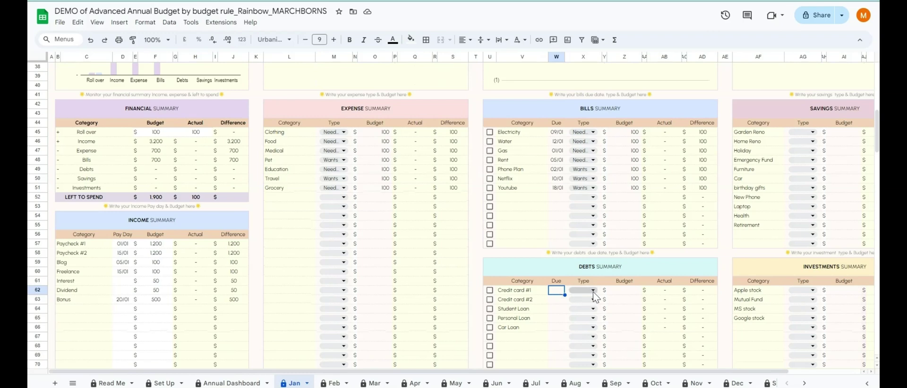
double_click(556, 293)
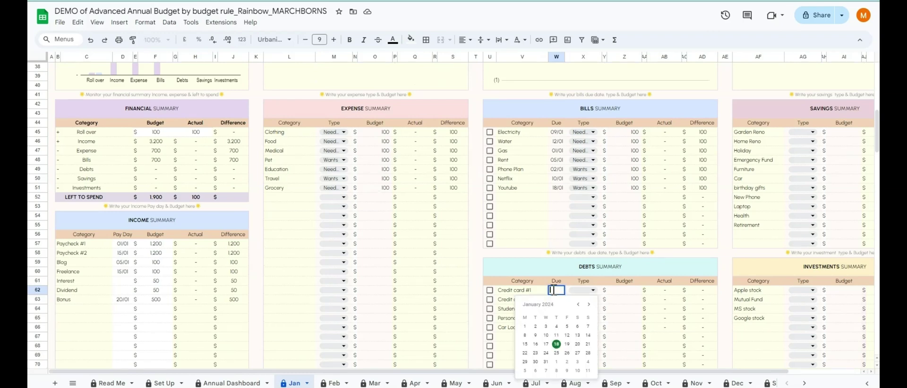
left_click(546, 337)
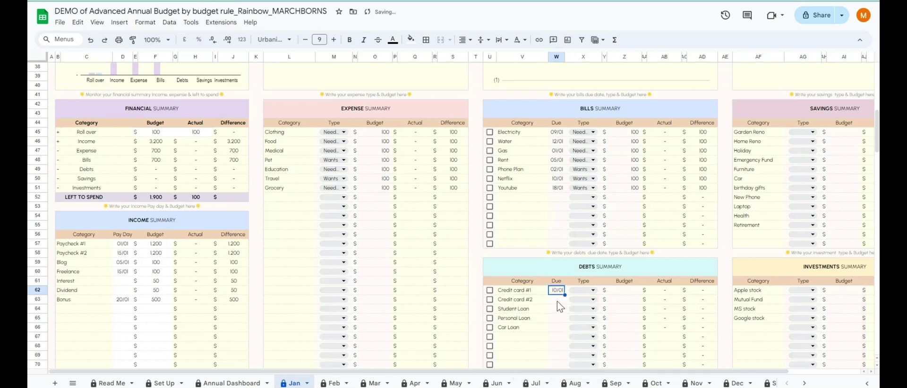
left_click(558, 302)
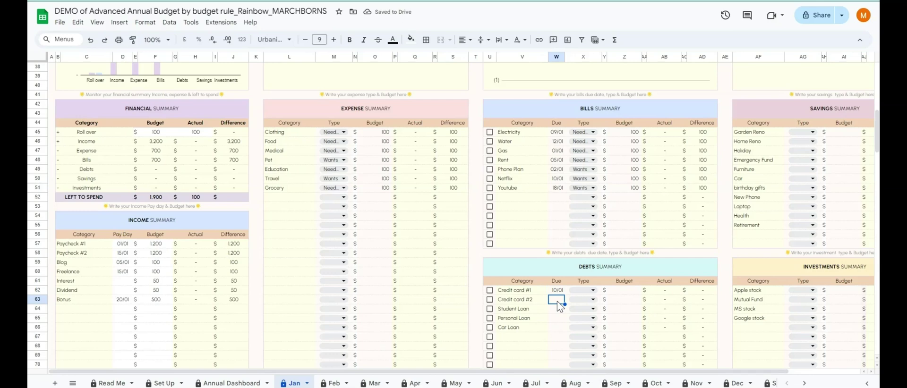
Set the Debts Summary type of Credit card #1 to Wants and its budget to 100
left_click(593, 290)
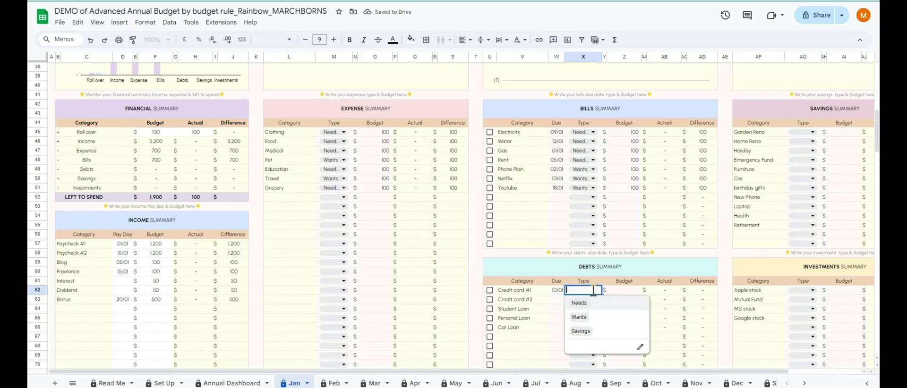
left_click(578, 317)
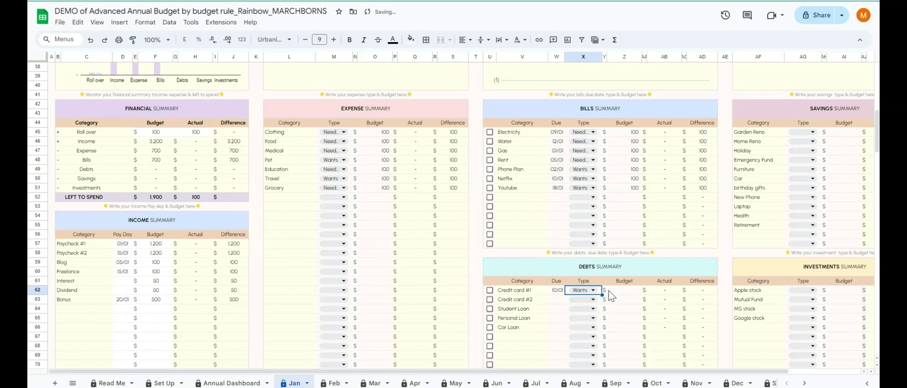
left_click(623, 291)
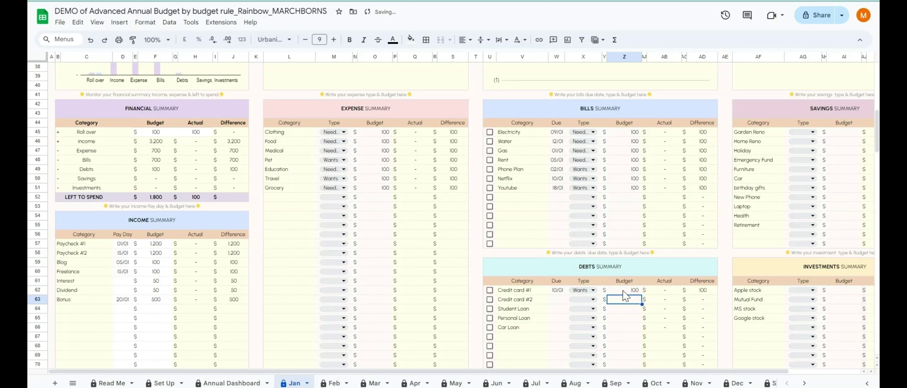
Fill in Credit card #2 in the Debts Summary with due date 12/01, type Wants and budget 100
left_click(547, 299)
double_click(556, 300)
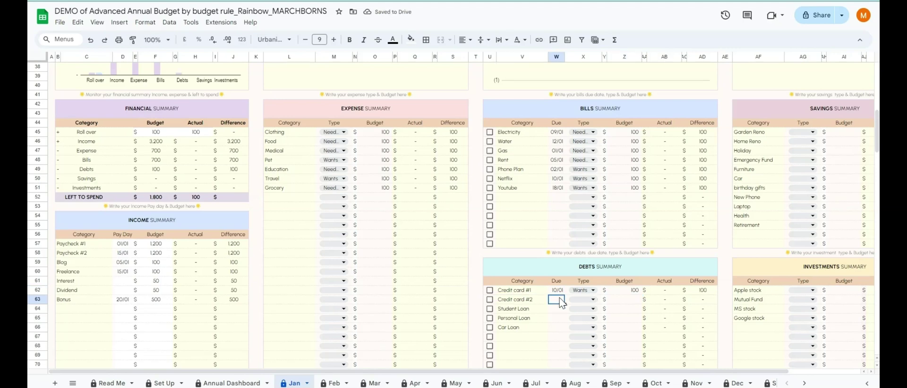
left_click(568, 346)
left_click(593, 300)
left_click(578, 326)
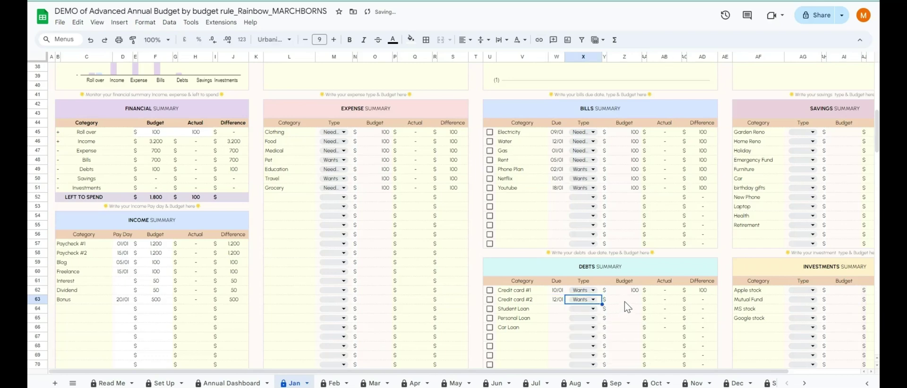
left_click(625, 299)
type("100")
key("Return")
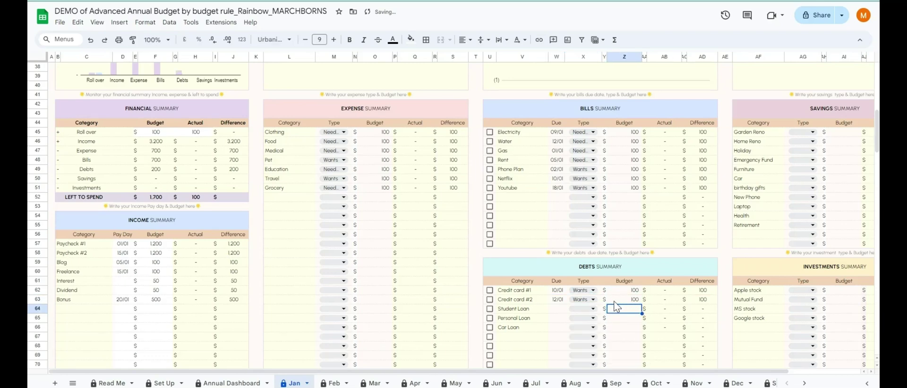
Fill in Student Loan in the Debts Summary with due date 14/01, type Wants and budget 100
double_click(556, 309)
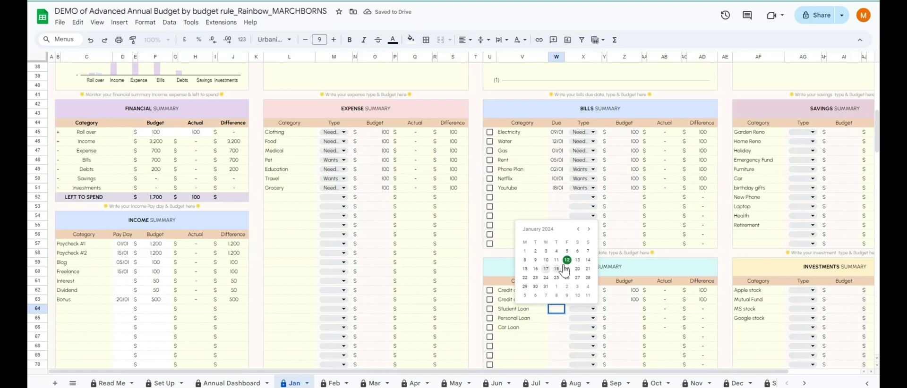
left_click(588, 259)
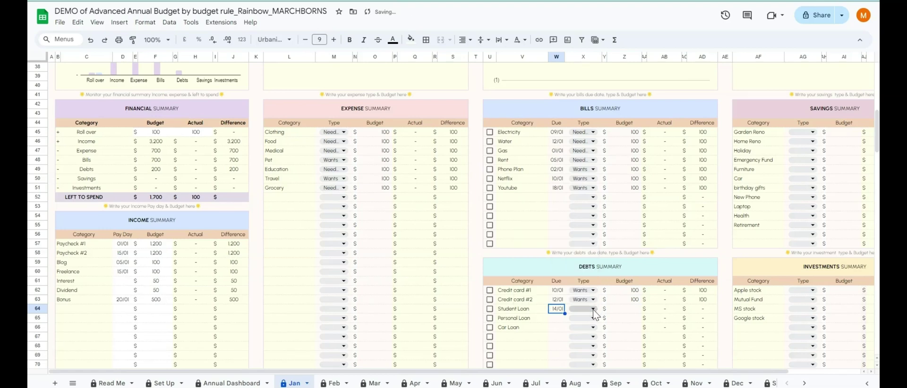
left_click(593, 309)
left_click(581, 286)
left_click(622, 312)
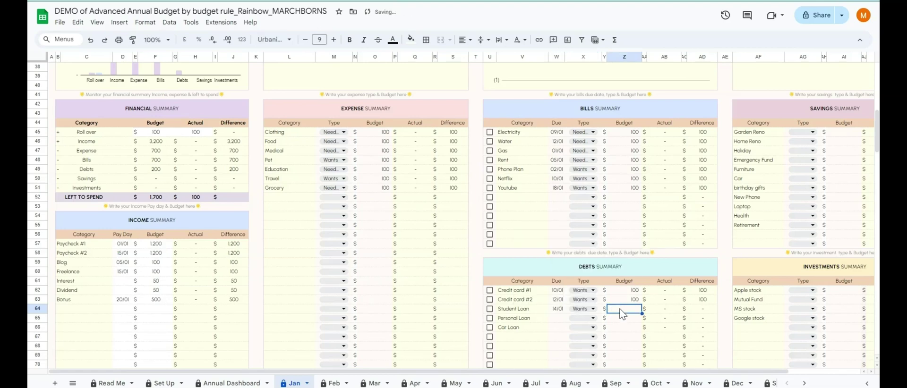
type("100")
key("Return")
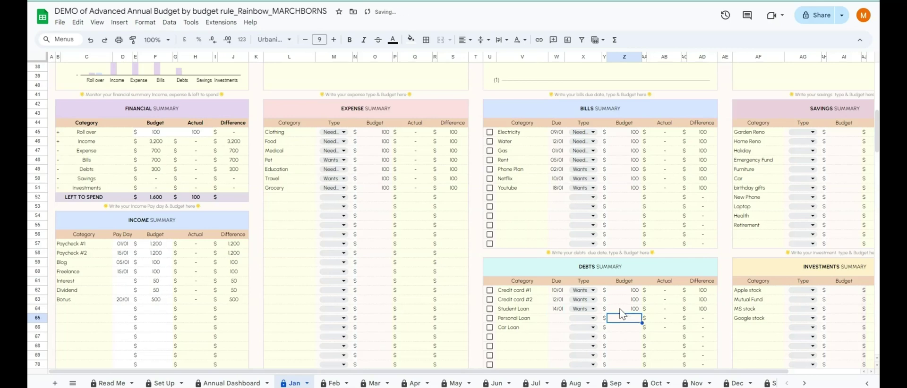
Fill in Personal Loan in the Debts Summary with due date 18/01, type Wants and budget 100
double_click(553, 319)
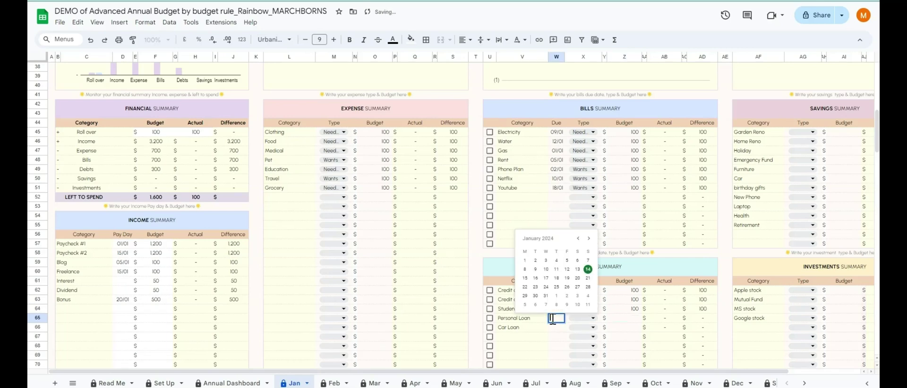
left_click(557, 278)
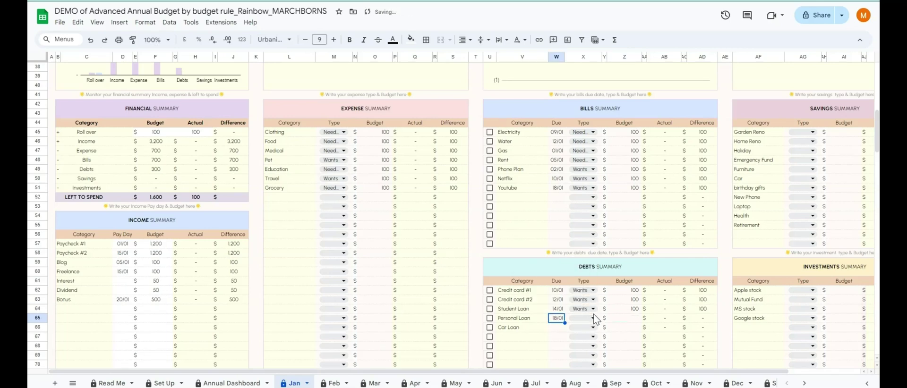
left_click(585, 319)
left_click(581, 293)
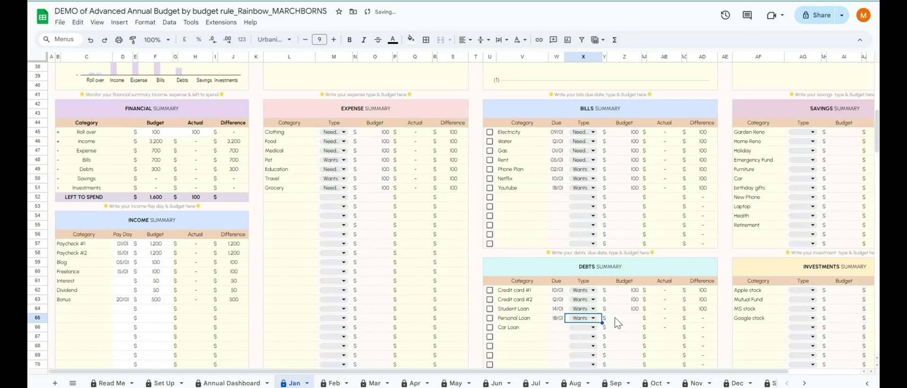
left_click(620, 319)
key("Return")
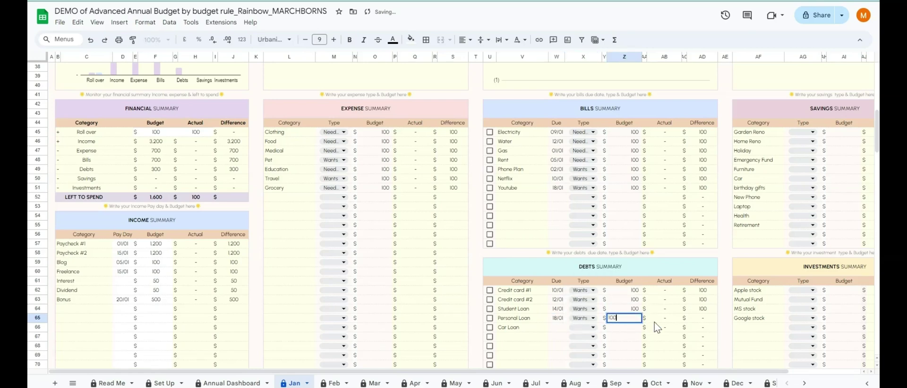
key("Return")
Fill in Car Loan in the Debts Summary with due date 25/01, type Needs and budget 100
double_click(560, 327)
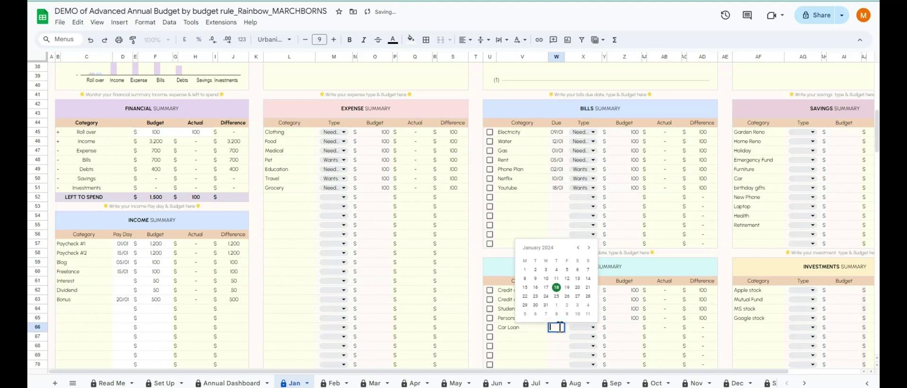
left_click(556, 297)
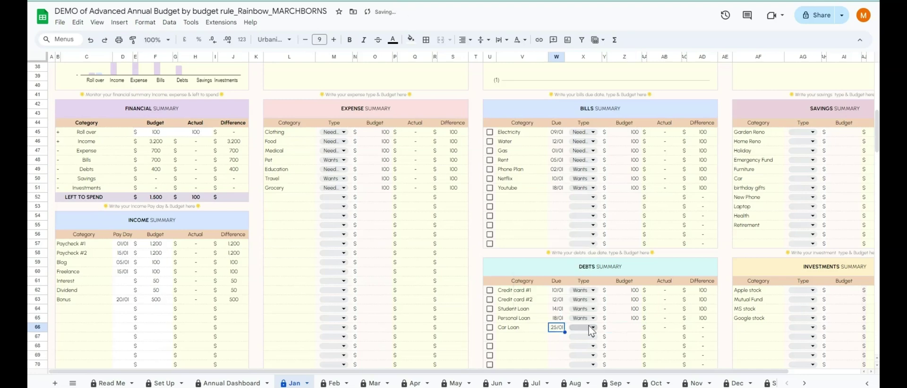
left_click(593, 329)
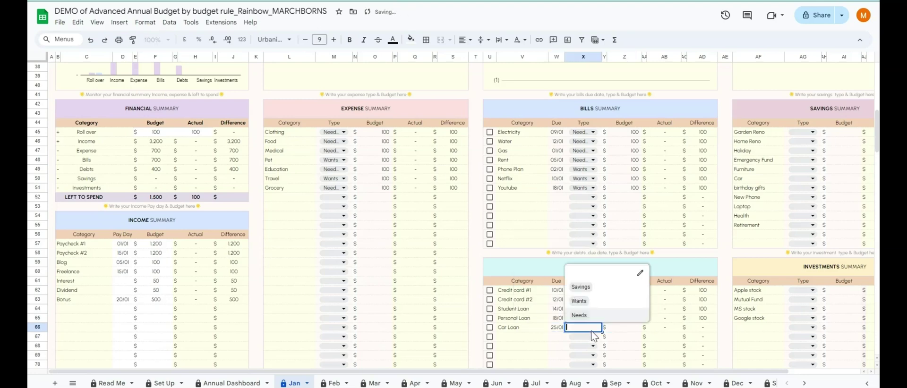
left_click(580, 315)
left_click(629, 329)
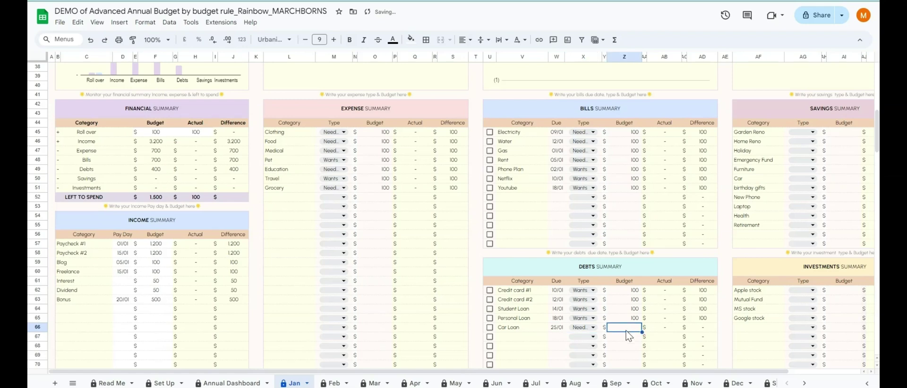
type("100")
key("Return")
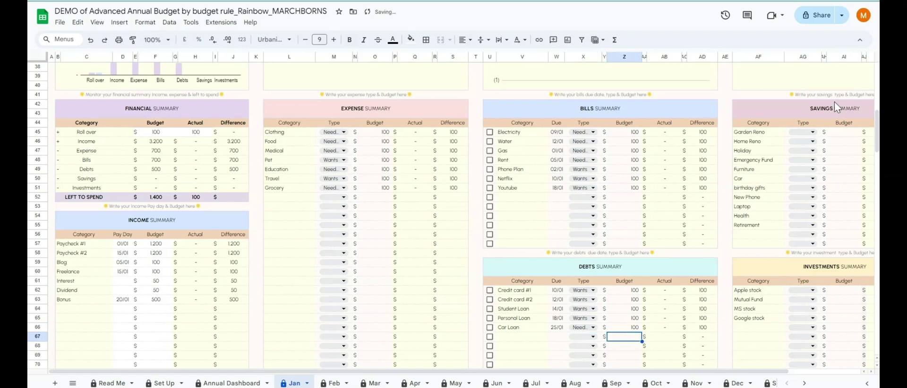
Set the Savings Summary type to Savings for Garden Reno, Home Reno, Holiday, Emergency Fund and Furniture
scroll(709, 151, "right", 3)
left_click(749, 133)
left_click(722, 132)
left_click(721, 173)
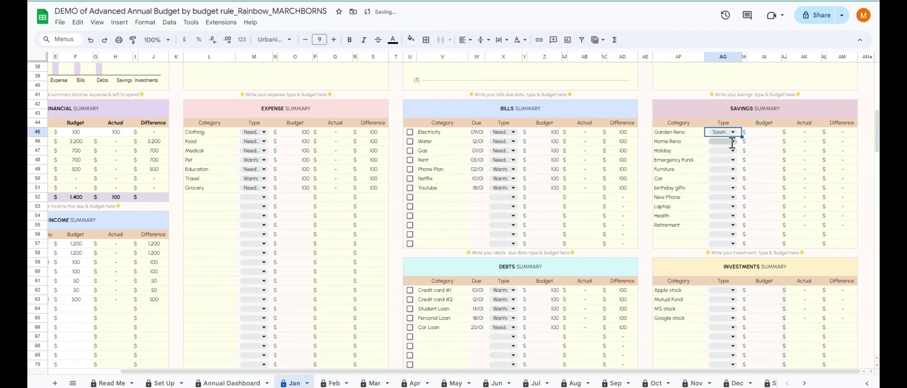
left_click(722, 141)
left_click(721, 183)
left_click(722, 151)
left_click(721, 191)
left_click(722, 161)
left_click(719, 203)
left_click(733, 170)
left_click(722, 211)
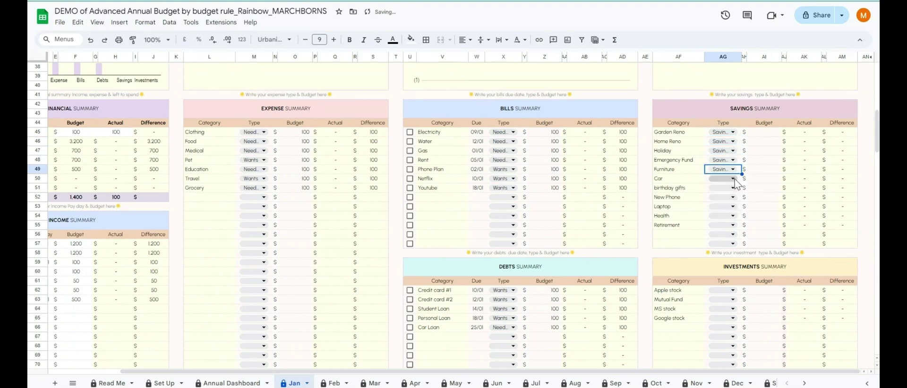
Set the Savings Summary type to Savings for every category from Car through Retirement
left_click(733, 179)
left_click(722, 220)
left_click(733, 188)
left_click(722, 229)
left_click(733, 198)
left_click(721, 247)
left_click(722, 216)
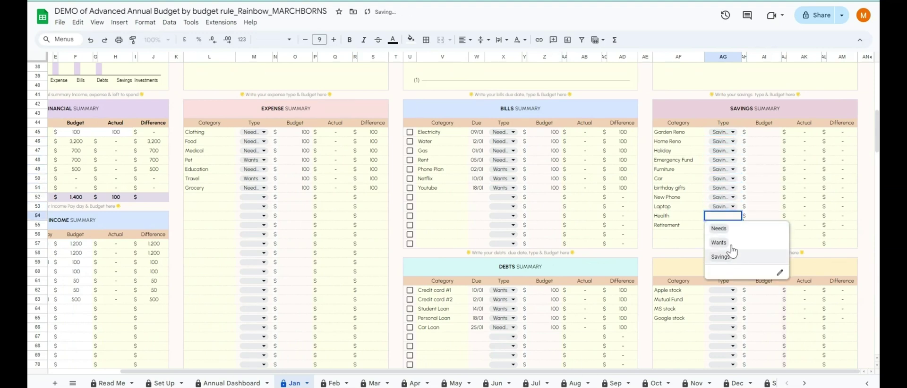
left_click(720, 256)
left_click(723, 226)
left_click(720, 265)
Set the Investments Summary type to Savings for Apple stock, Mutual Fund, MS stock and Google stock
left_click(722, 309)
left_click(721, 268)
left_click(730, 319)
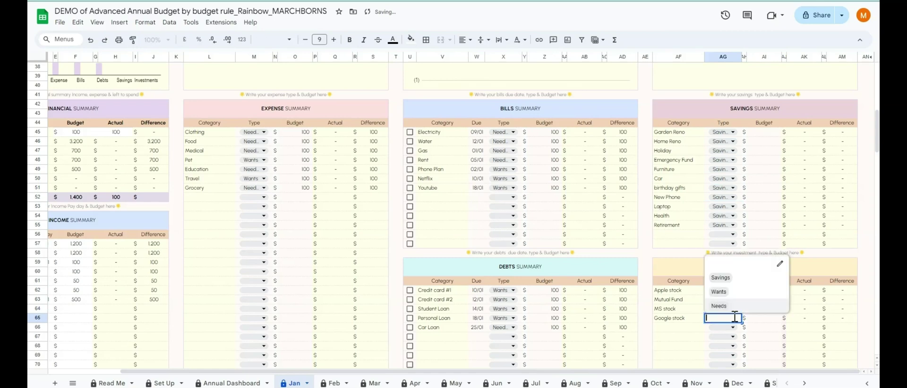
left_click(721, 278)
Enter a budget of 50 for every Savings Summary category from Garden Reno through Retirement
left_click(774, 133)
type("50")
key("Return")
type("50")
key("Return")
left_click_drag(782, 146, 782, 226)
Enter a budget of 50 for each of the four Investments Summary categories
left_click(765, 290)
type("50 50 50 50")
key("Return")
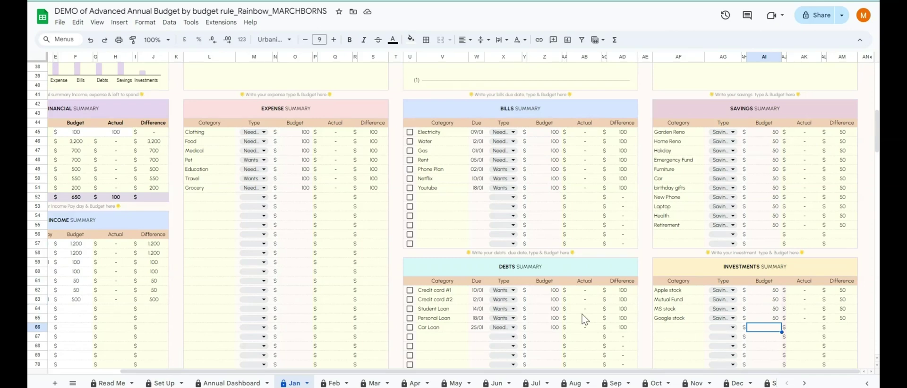
Set the date of the first Transaction Tracker row to Jan-01-2024
scroll(173, 274, "down", 3)
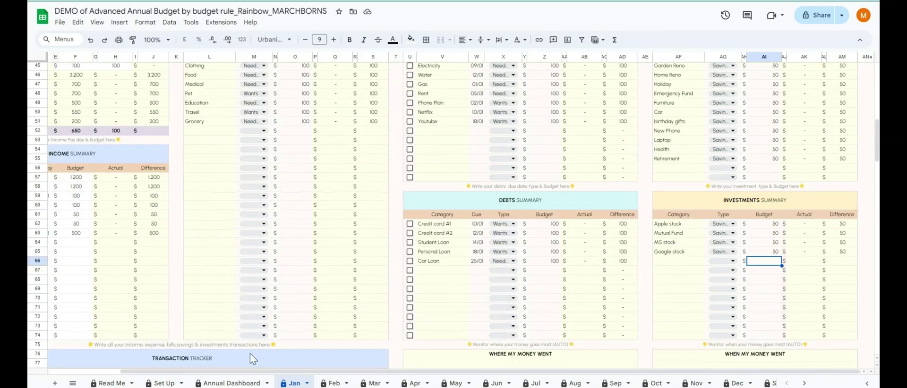
scroll(334, 356, "down", 3)
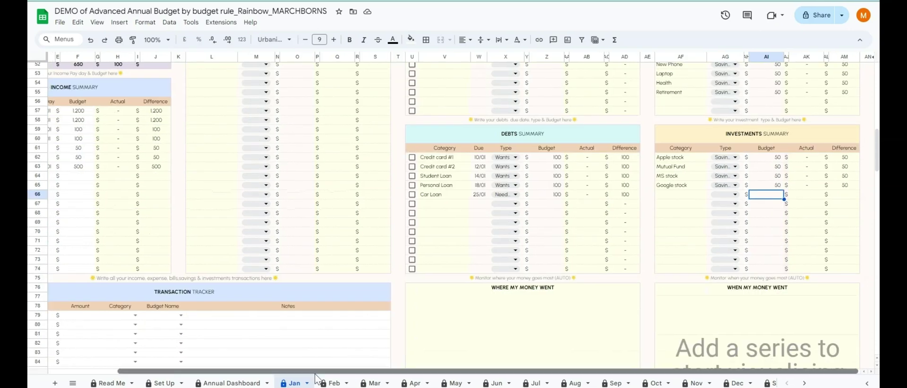
left_click_drag(355, 374, 285, 375)
scroll(113, 277, "down", 5)
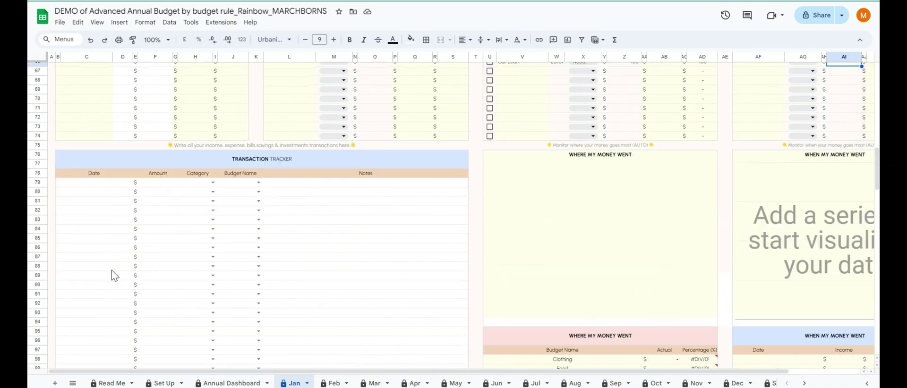
scroll(113, 277, "down", 2)
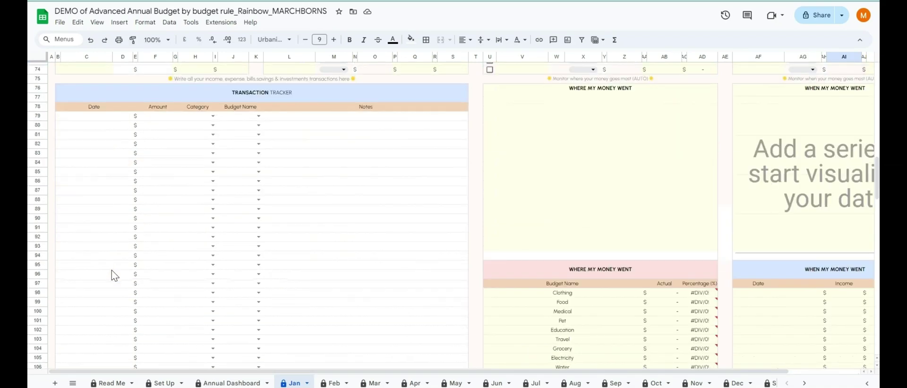
left_click(78, 117)
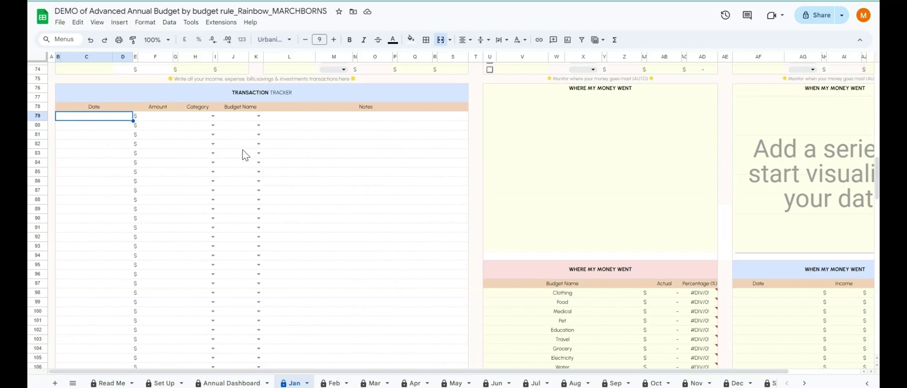
double_click(102, 116)
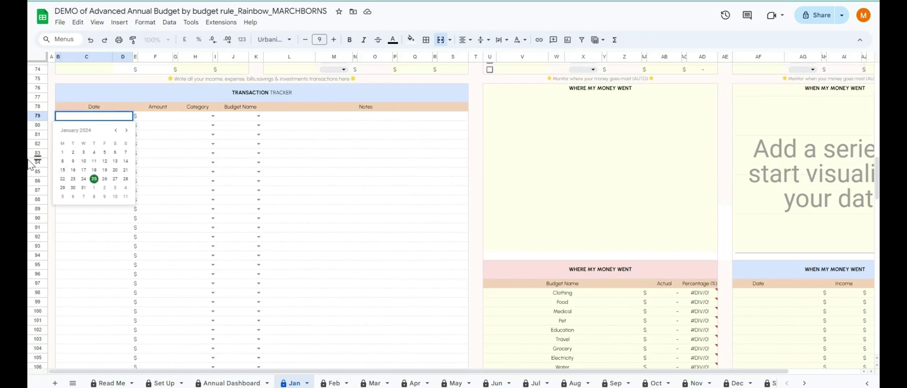
left_click(145, 118)
left_click(104, 118)
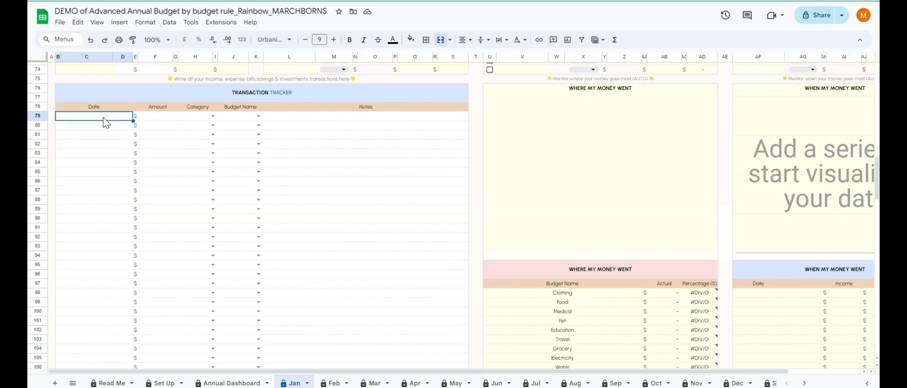
double_click(104, 117)
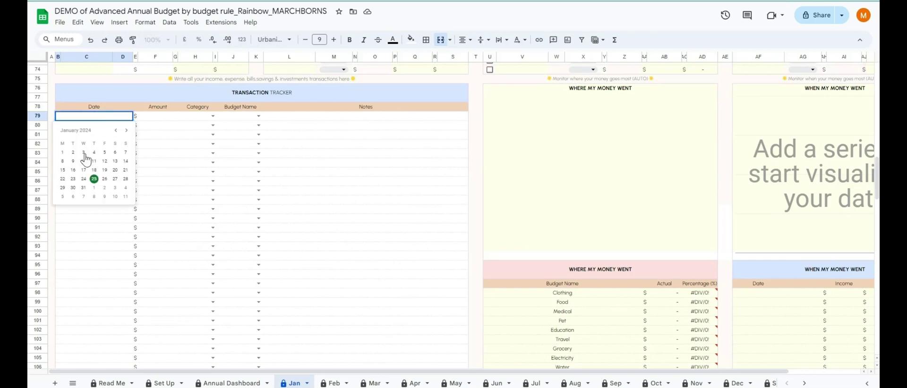
left_click(61, 153)
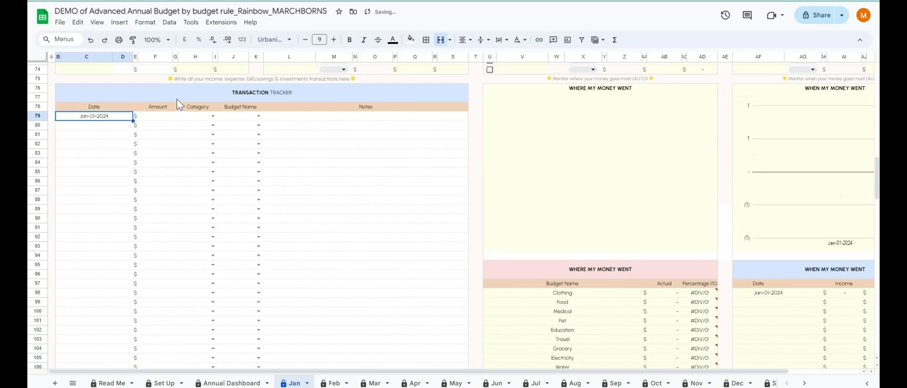
Complete the first Transaction Tracker row with amount 1500, category Income and budget name Paycheck #1
left_click(166, 118)
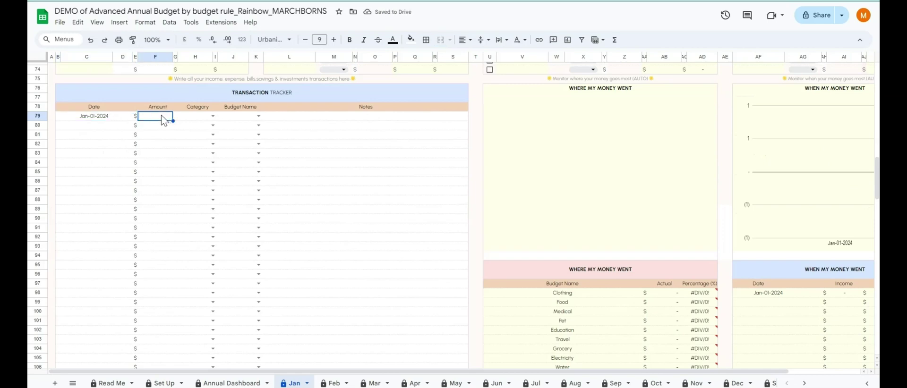
double_click(163, 118)
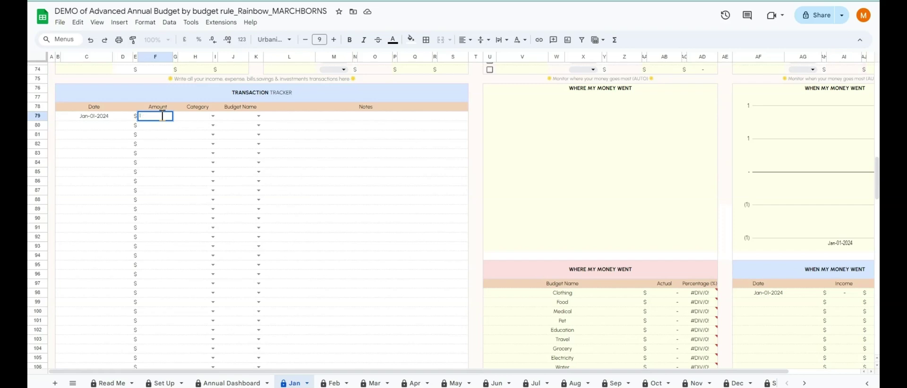
type("1500")
key("Return")
left_click(164, 118)
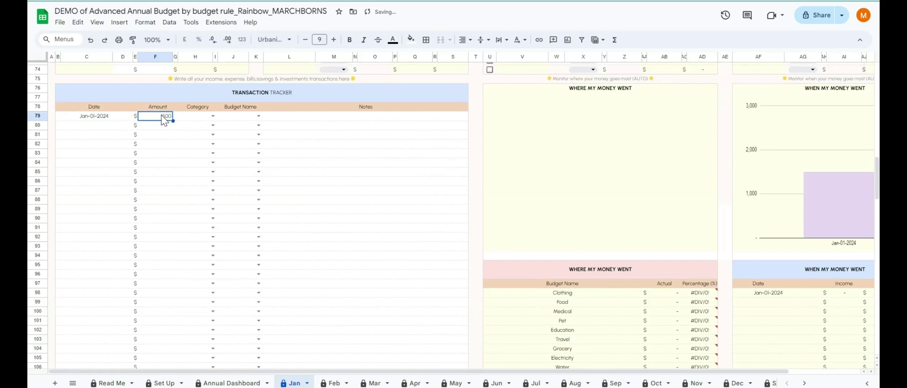
key("Tab")
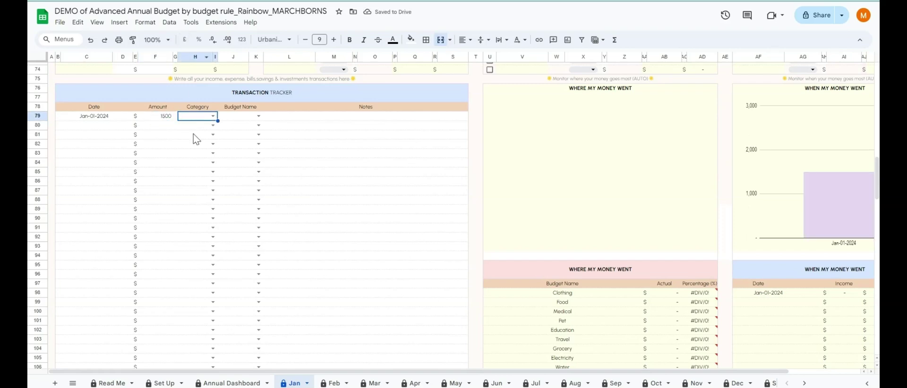
left_click(213, 117)
left_click(192, 126)
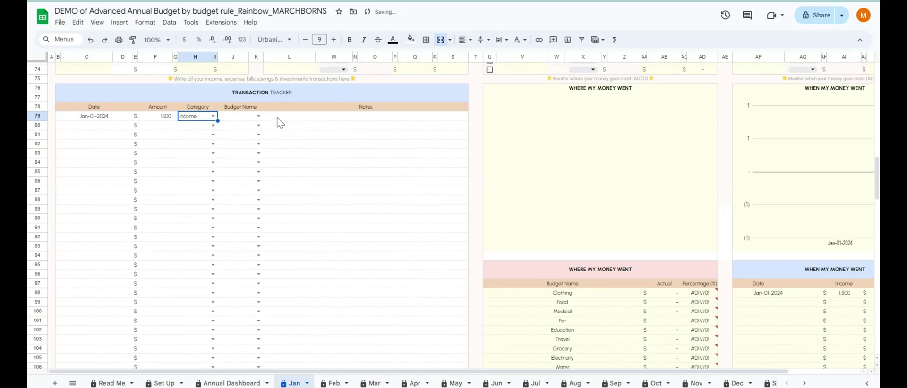
left_click(258, 116)
left_click(252, 126)
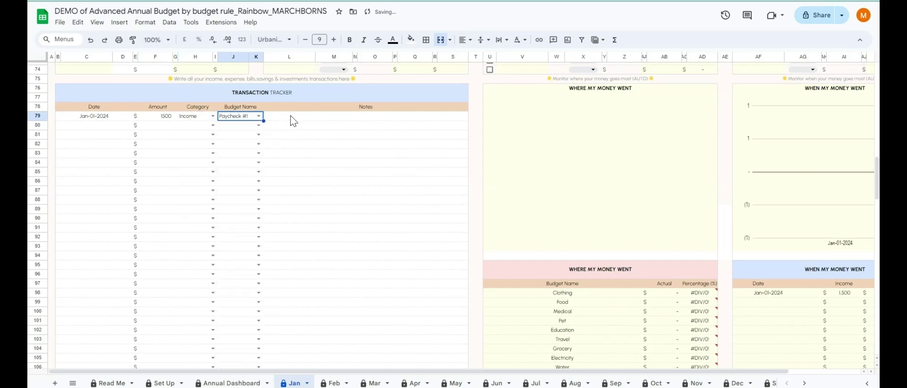
Start the second Transaction Tracker row with date Jan-02-2024 and amount 300
left_click(86, 130)
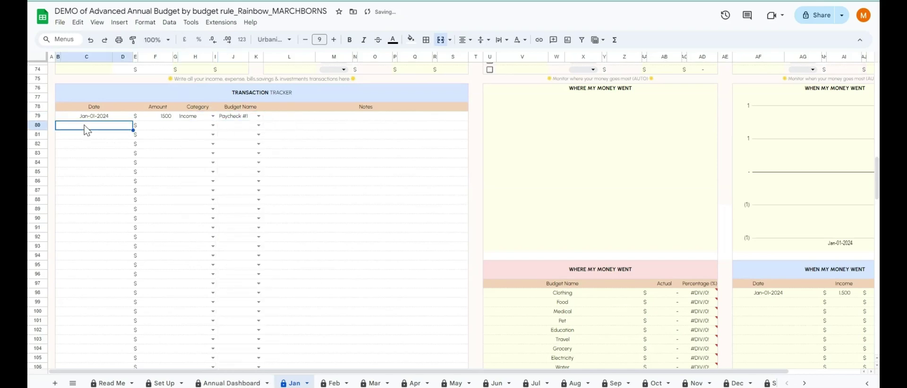
left_click(356, 118)
left_click(96, 119)
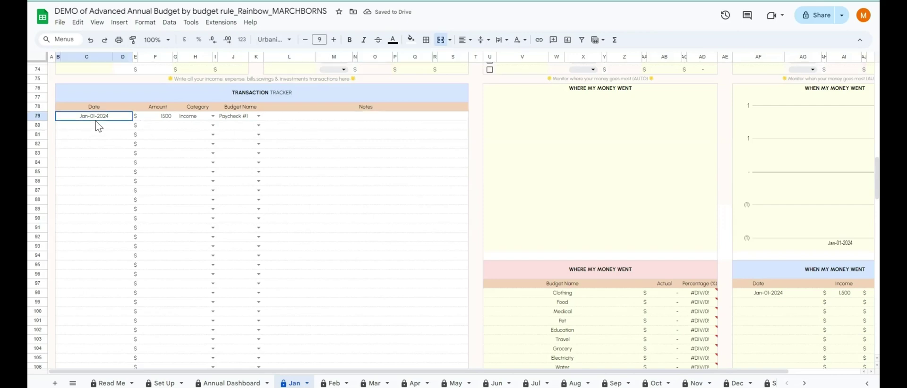
left_click(94, 130)
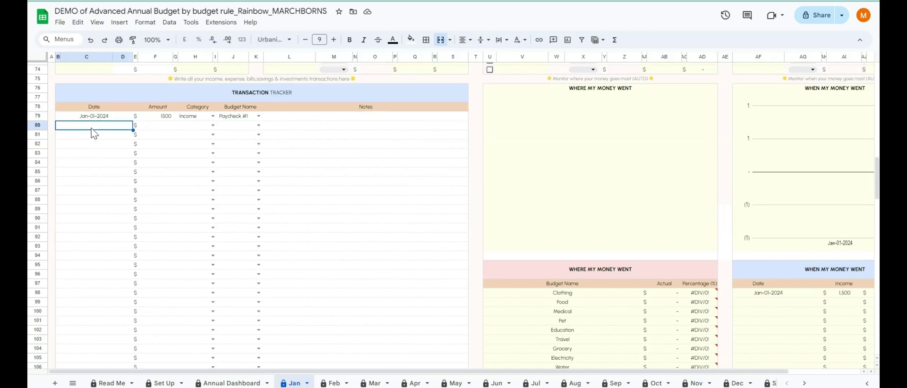
double_click(93, 126)
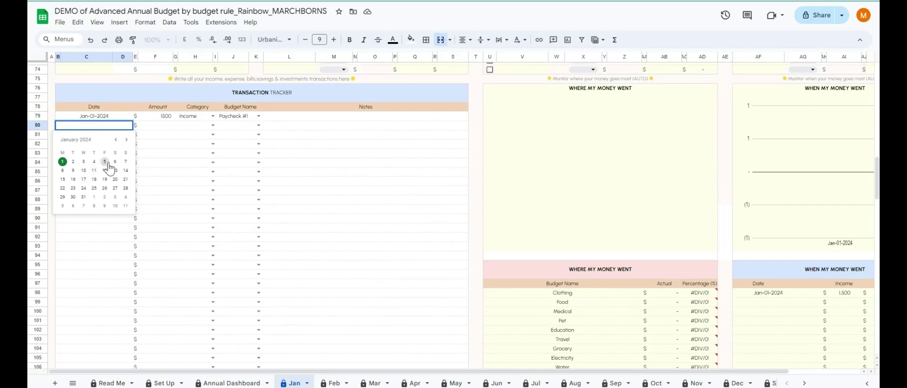
left_click(73, 162)
left_click(169, 128)
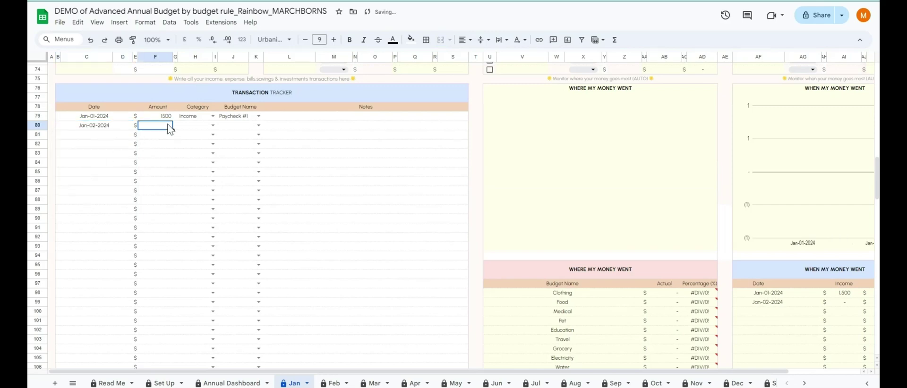
type("300")
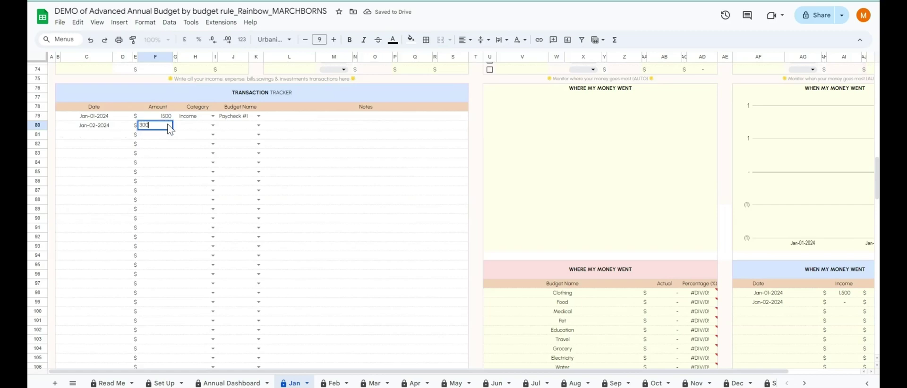
key("Tab")
Assign the Jan-02-2024 transaction the category Expense and the budget name Grocery
key("Right")
key("Return")
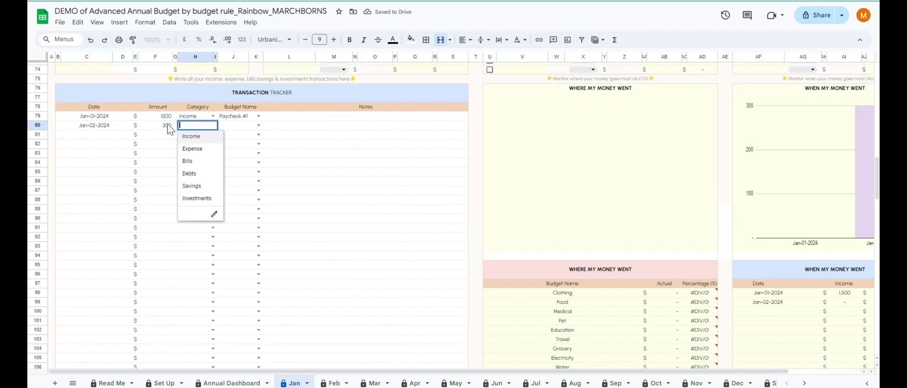
key("Down")
key("Return")
key("Up")
key("Right")
key("Return")
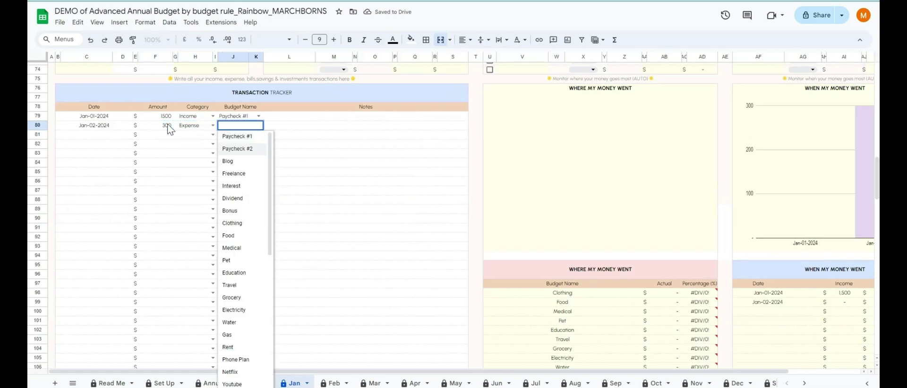
left_click(241, 299)
Add the note "Bought Milk bread egg" to the Grocery transaction
left_click(296, 127)
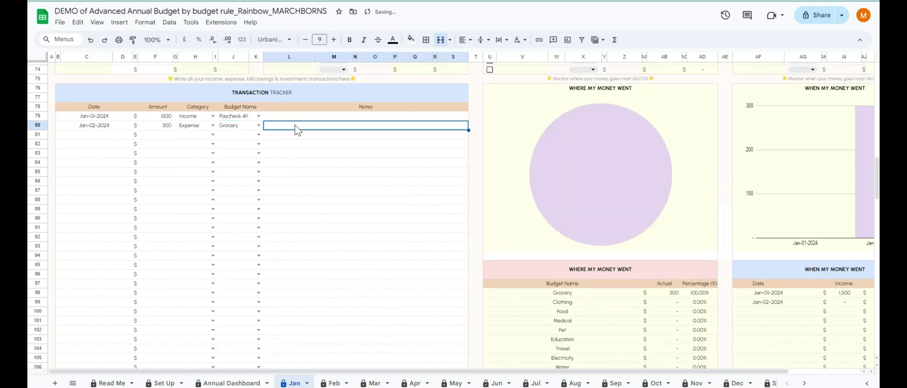
type("Bought ")
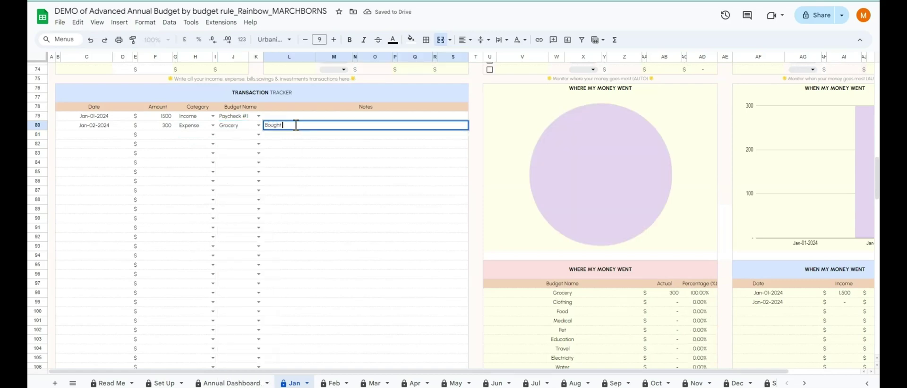
type("Milk bread egg")
key("Return")
Start the third Transaction Tracker row with date Jan-03-2024 and amount 150
double_click(105, 135)
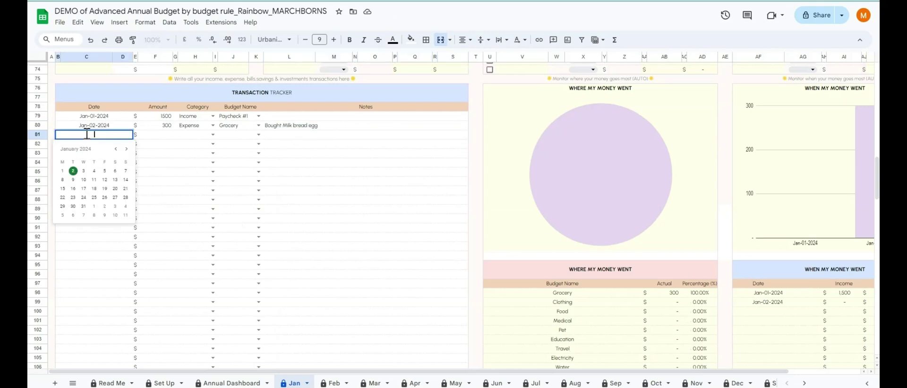
left_click(84, 171)
left_click(162, 135)
type("150")
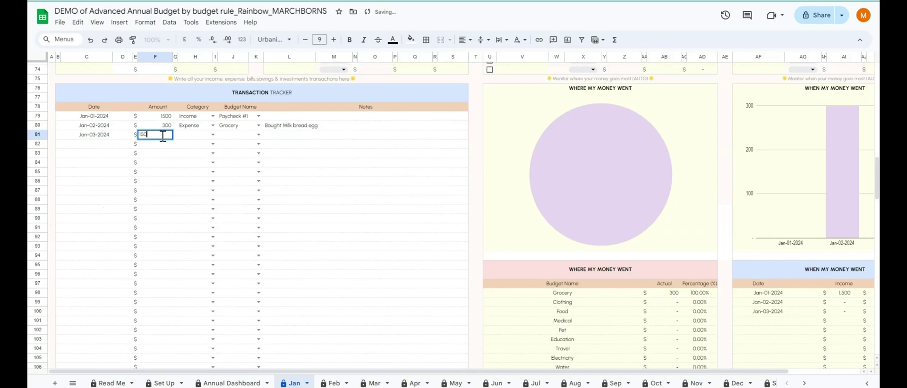
Assign the Jan-03-2024 transaction the category Bills and the budget name Phone Plan
left_click(211, 136)
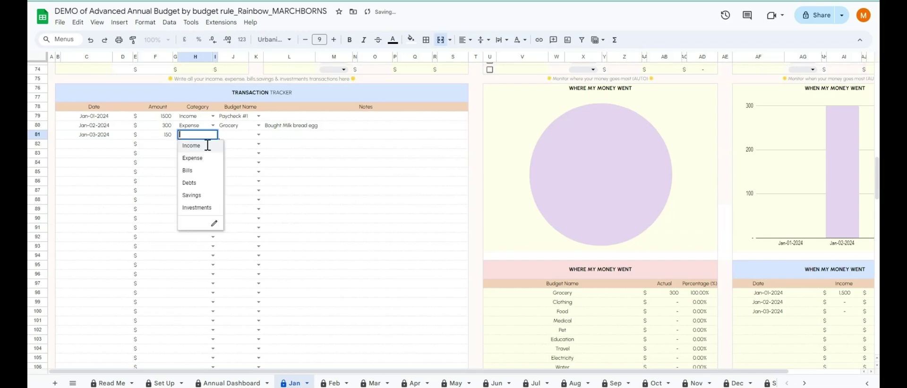
left_click(189, 173)
left_click(258, 135)
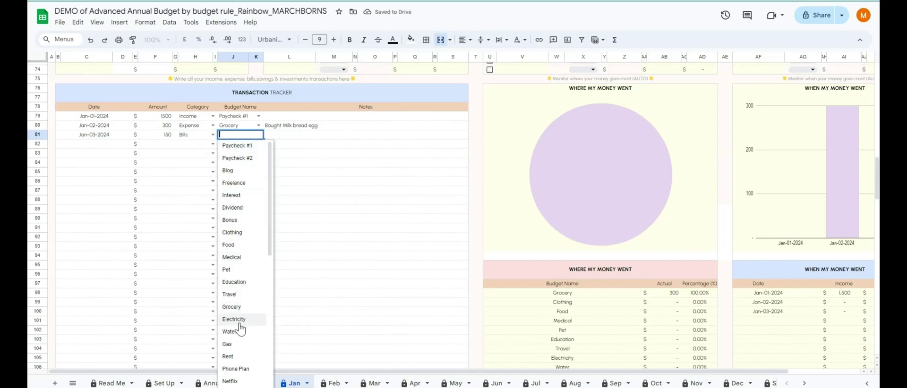
left_click(246, 370)
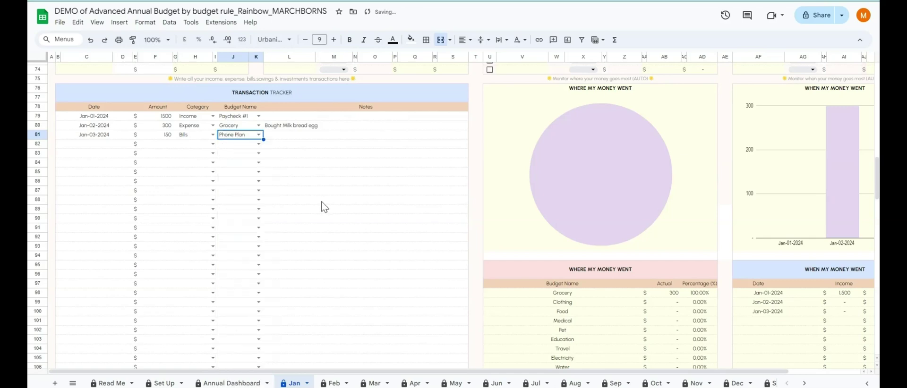
left_click(301, 138)
left_click(104, 143)
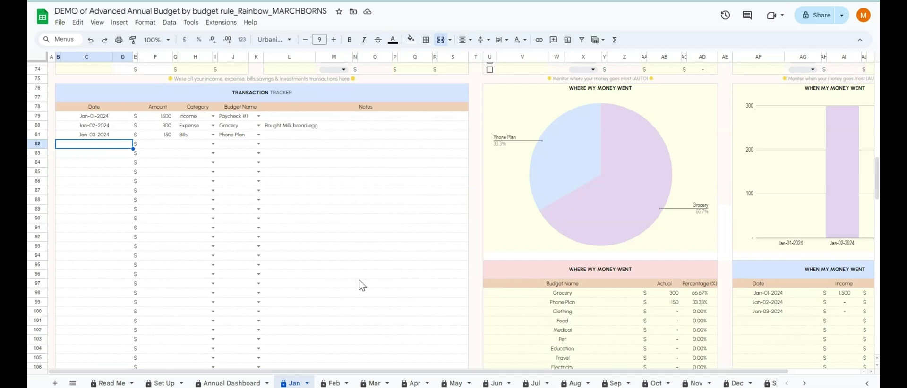
Review January's budget rule, spending and balance overviews, plus the Where My Money Went and When My Money Went sections
scroll(362, 285, "up", 12)
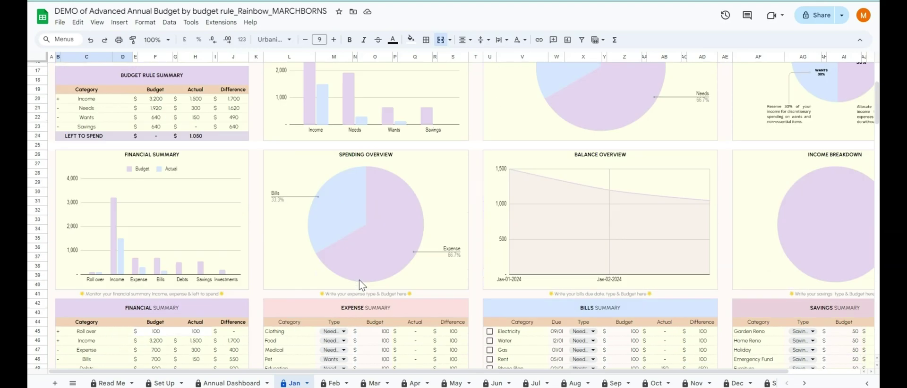
scroll(361, 285, "up", 3)
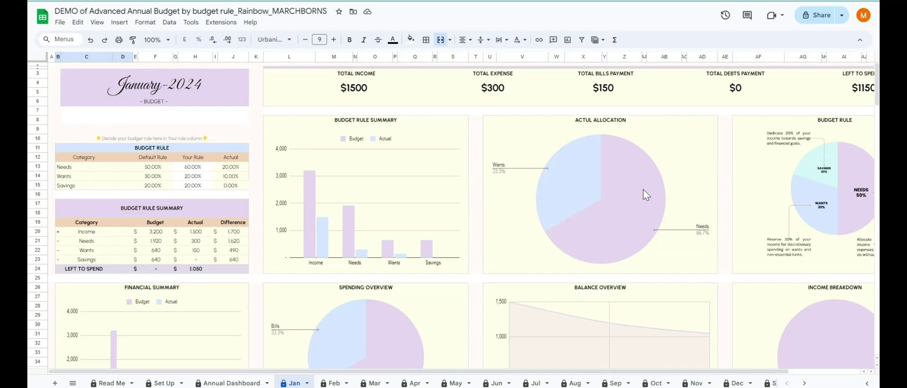
scroll(332, 219, "down", 5)
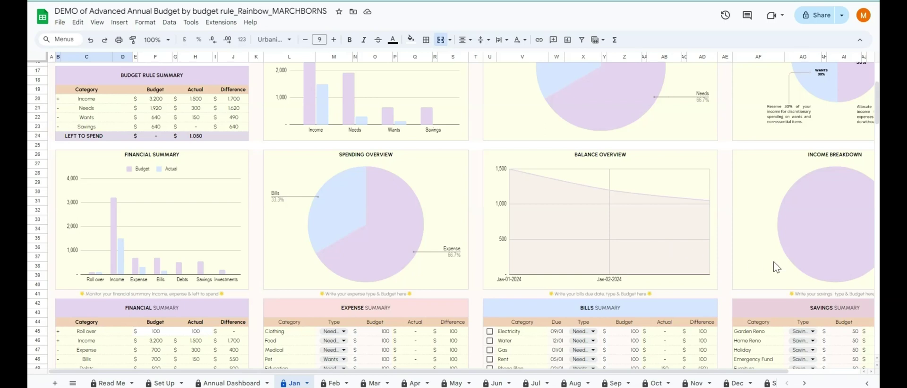
mouse_move(744, 377)
left_mouse_down()
mouse_move(788, 377)
mouse_move(739, 377)
left_mouse_up()
scroll(718, 310, "down", 2)
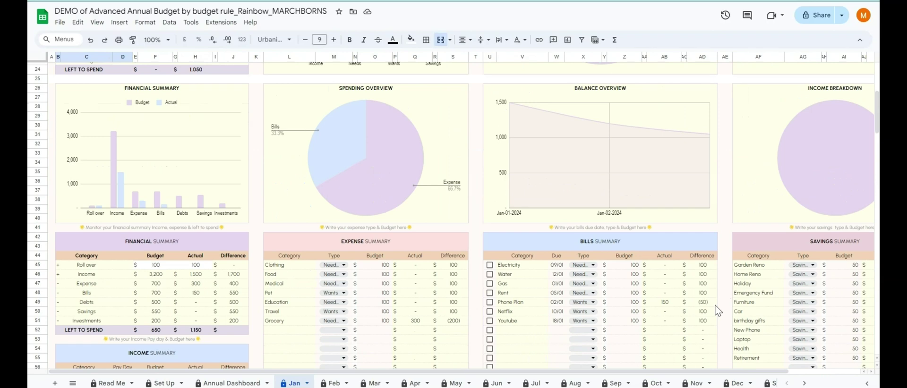
scroll(717, 311, "down", 12)
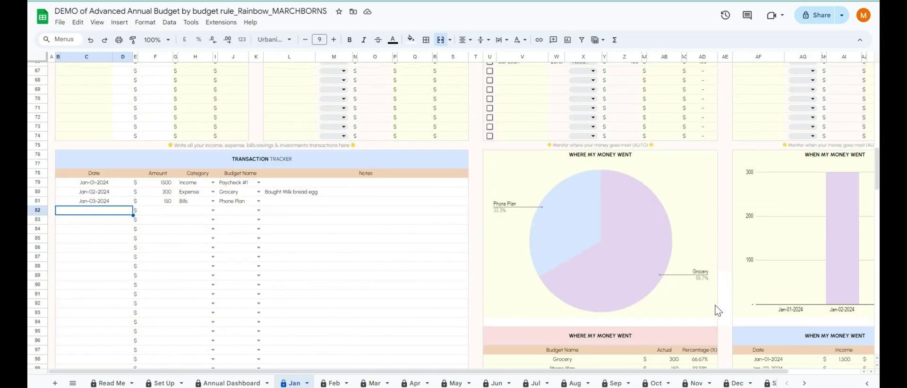
scroll(717, 310, "down", 2)
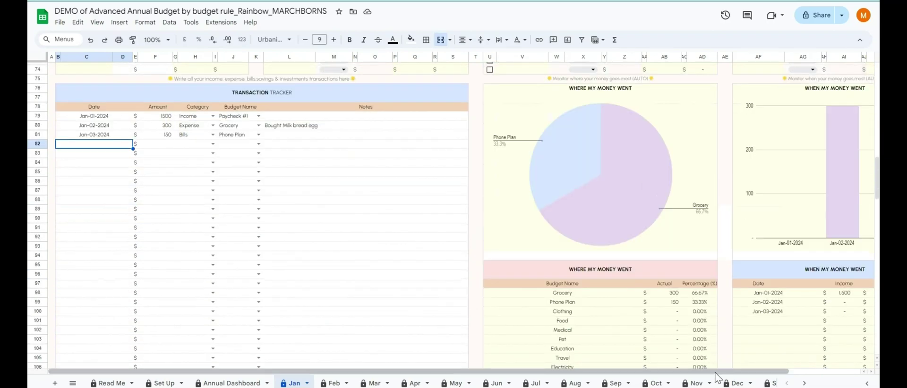
left_click_drag(716, 372, 854, 372)
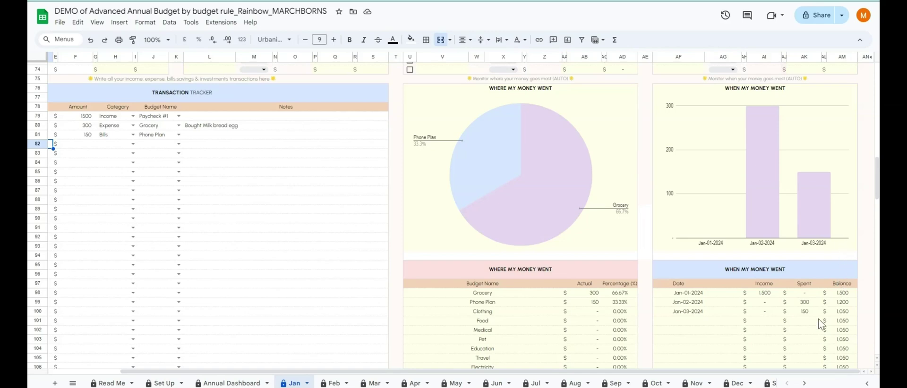
scroll(635, 309, "up", 5)
scroll(638, 312, "up", 20)
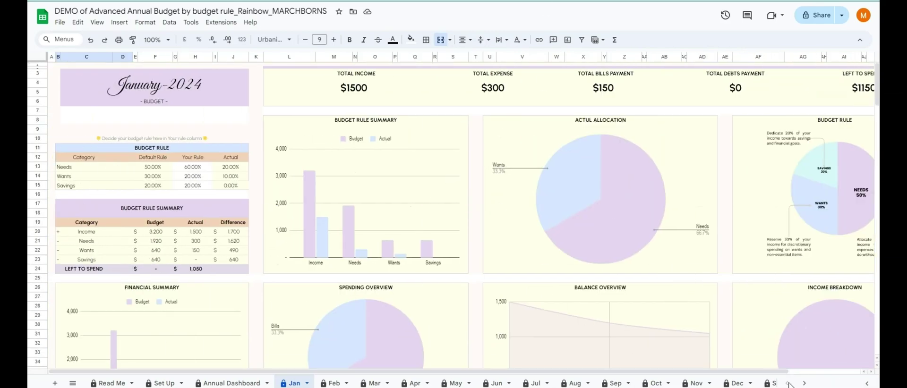
Open the Smart Calendar sheet and set its calendar date to 01/01/2024
left_click(805, 383)
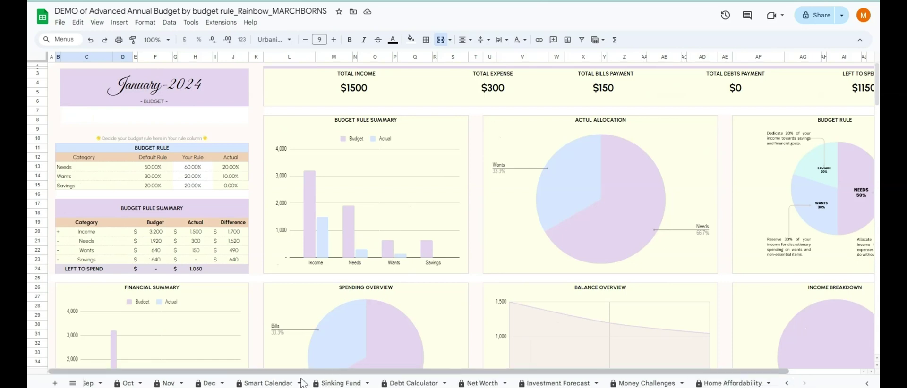
left_click(258, 384)
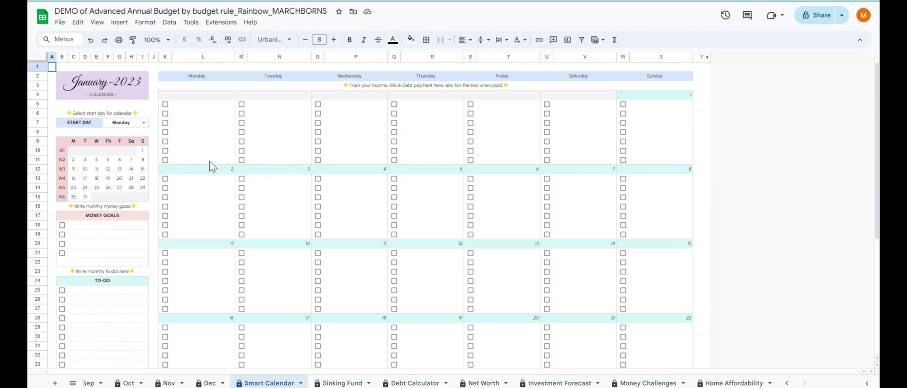
left_click(110, 81)
double_click(110, 81)
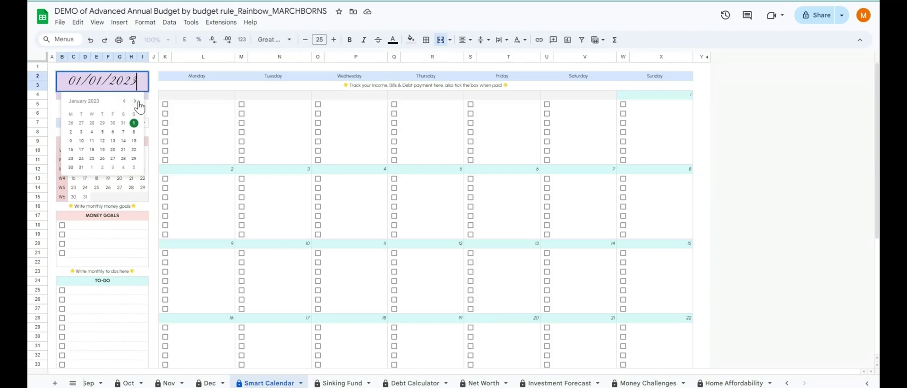
left_click(135, 101)
left_click(136, 101)
left_click(135, 101)
left_click(135, 101)
left_click(136, 101)
left_click(135, 101)
left_click(136, 102)
left_click(136, 101)
left_click(136, 101)
left_click(135, 101)
left_click(136, 101)
left_click(136, 101)
left_click(136, 101)
left_click(125, 101)
left_click(71, 124)
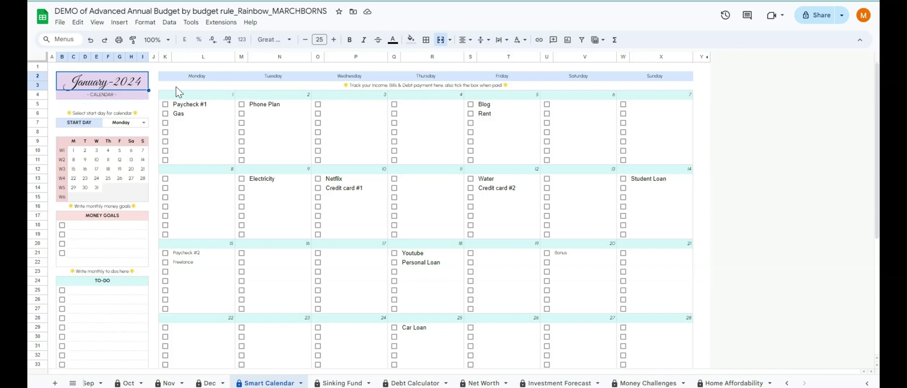
Pick January 1, 2024 again as the calendar date and try Sunday as the start day before restoring Monday
double_click(124, 85)
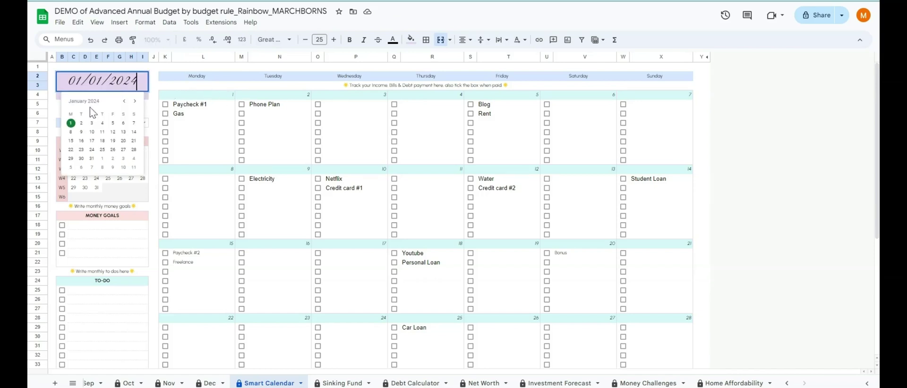
left_click(71, 124)
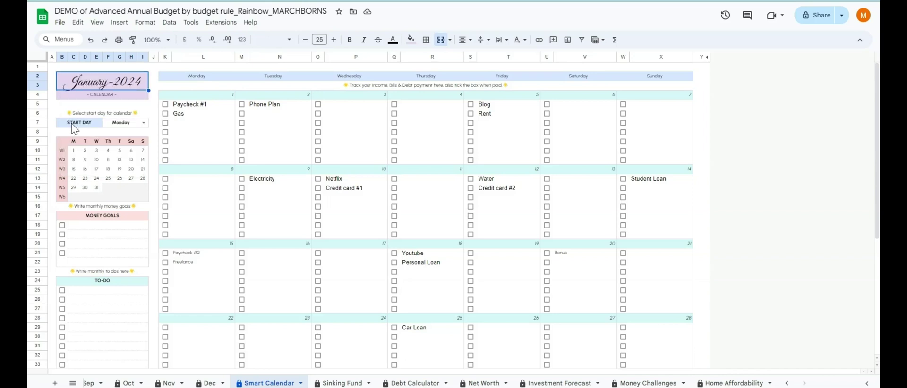
left_click(139, 123)
left_click(143, 123)
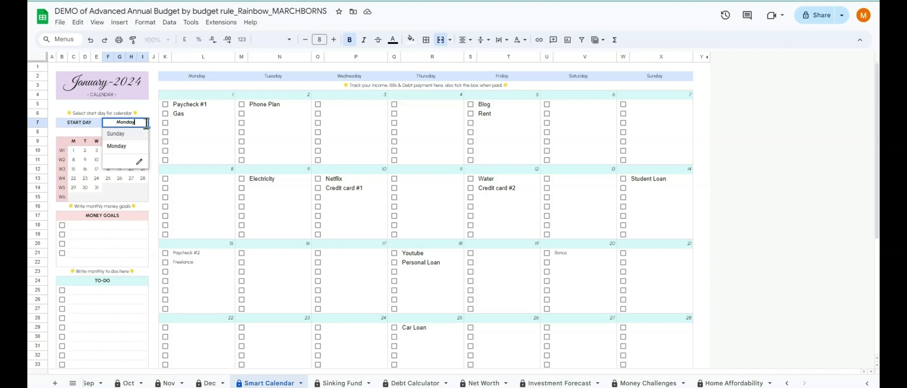
left_click(125, 138)
left_click(143, 123)
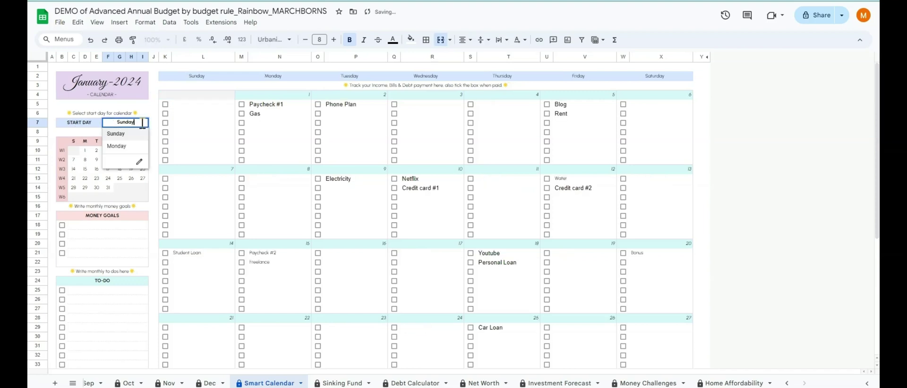
left_click(127, 148)
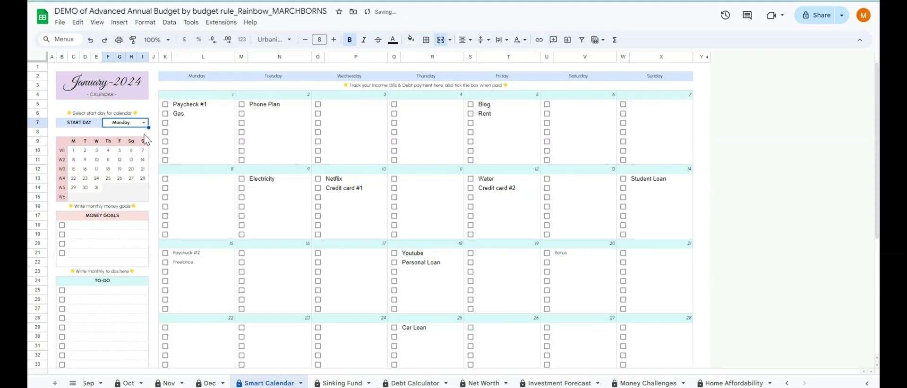
Examine the Money Goals, To-Do and Notes sections beside the January calendar, down to its last week
left_click(91, 228)
scroll(108, 222, "down", 2)
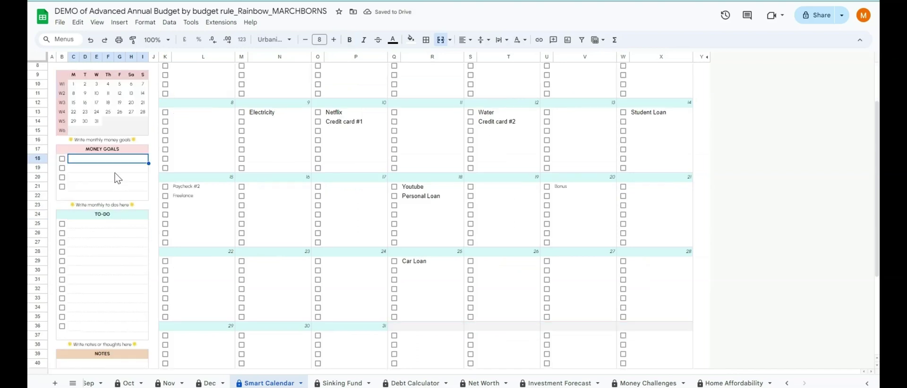
left_click(103, 225)
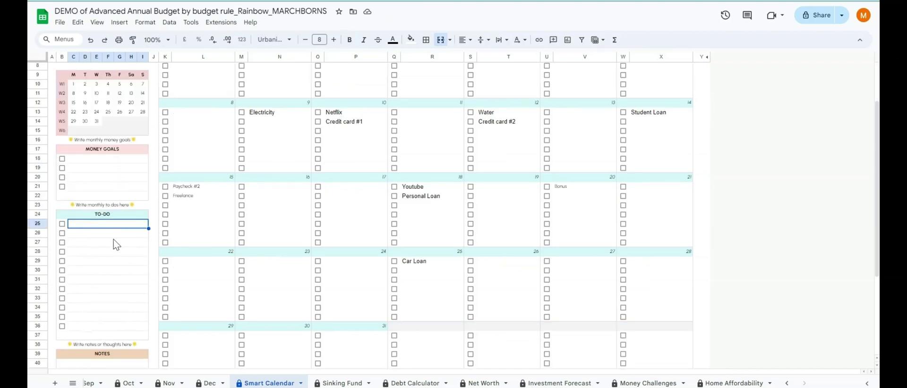
scroll(115, 282, "down", 4)
scroll(114, 279, "up", 6)
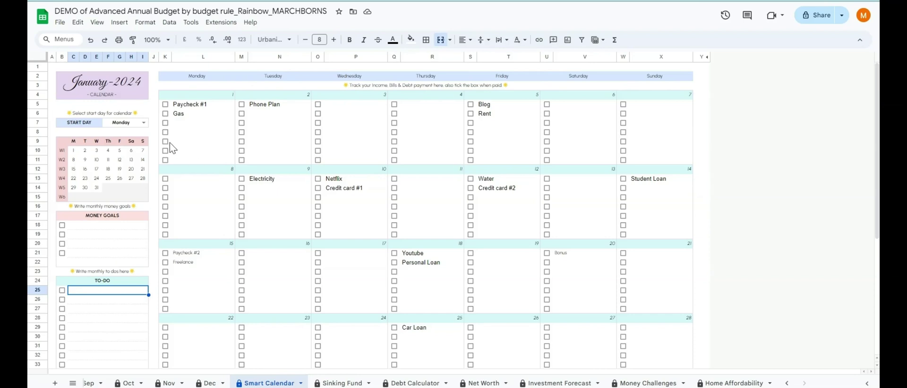
scroll(377, 259, "down", 6)
left_click(106, 274)
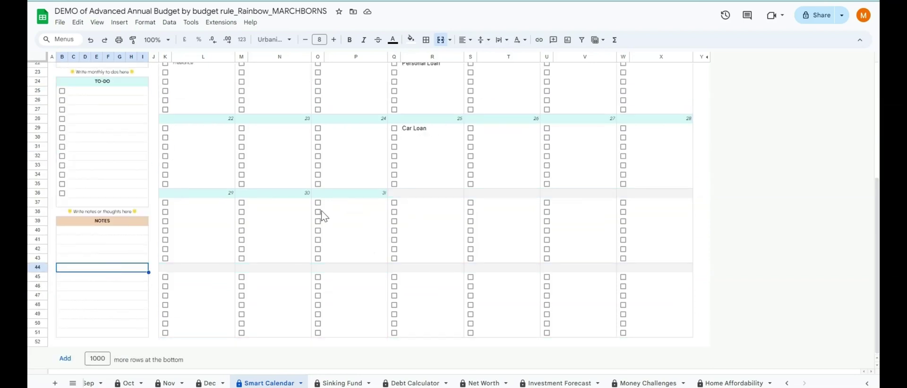
scroll(322, 213, "up", 6)
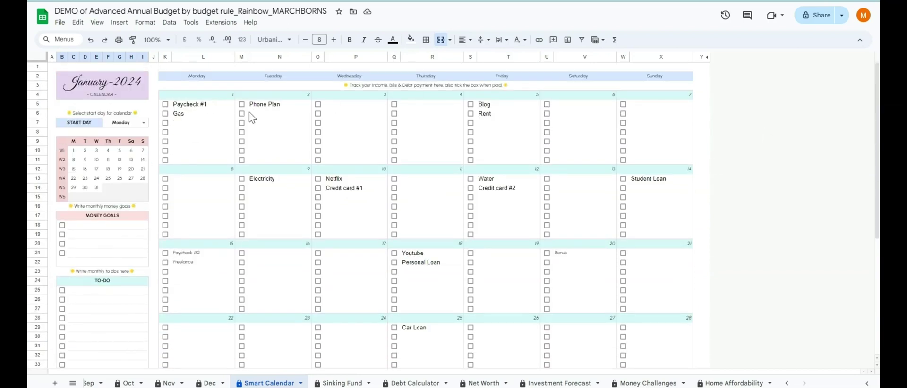
Tick off Paycheck #1, Gas, Phone Plan, Rent and Netflix as paid in the January calendar
left_click(165, 105)
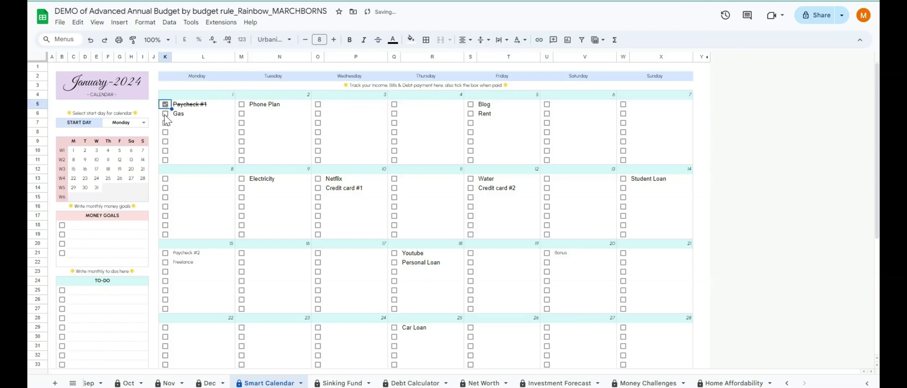
left_click(165, 114)
left_click(242, 104)
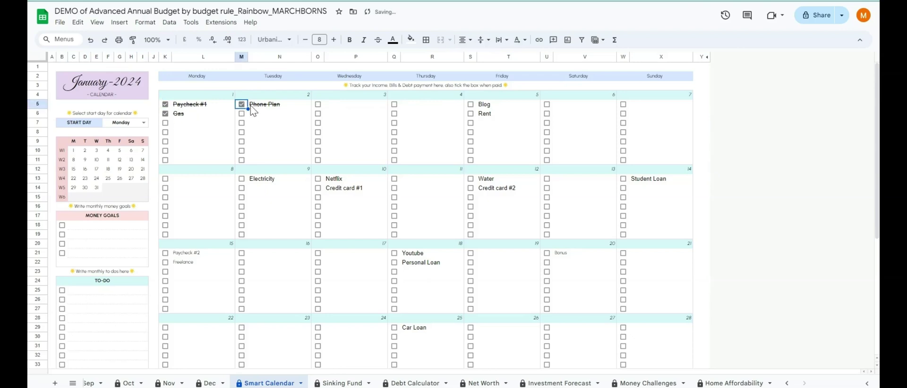
left_click(470, 114)
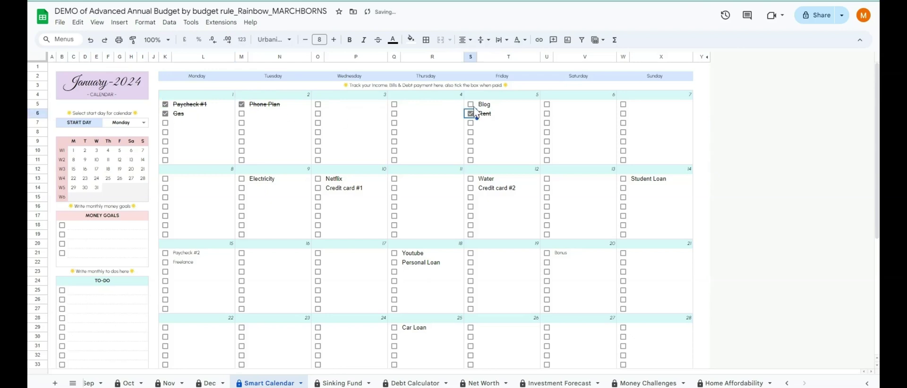
left_click(318, 179)
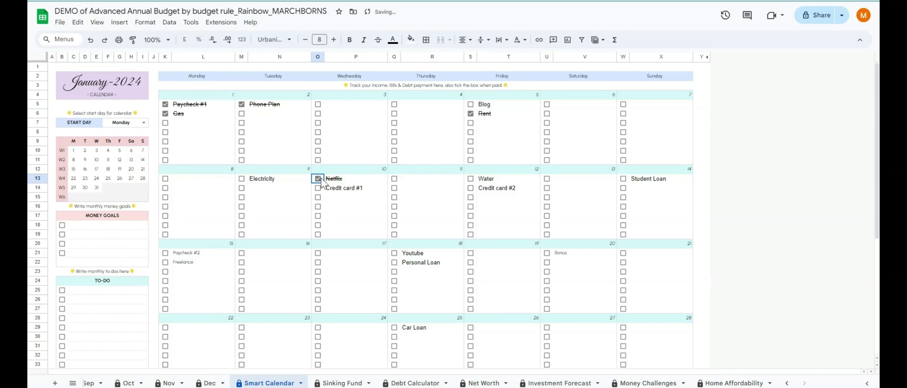
Select the whole Smart Calendar area and open the page scale options in its print settings
left_click(119, 41)
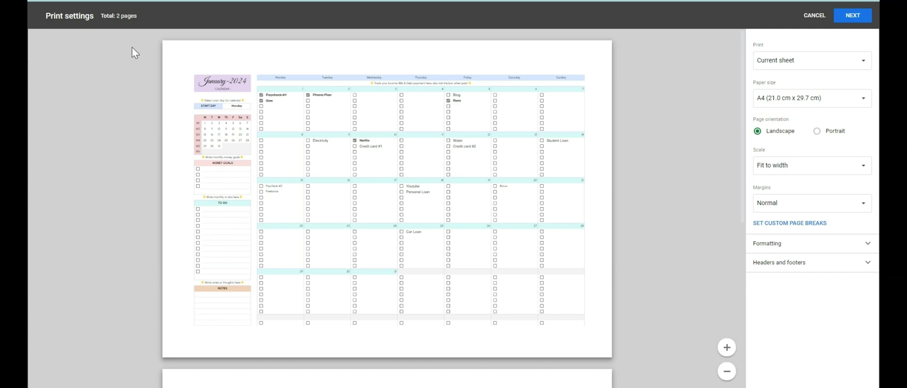
left_click(818, 18)
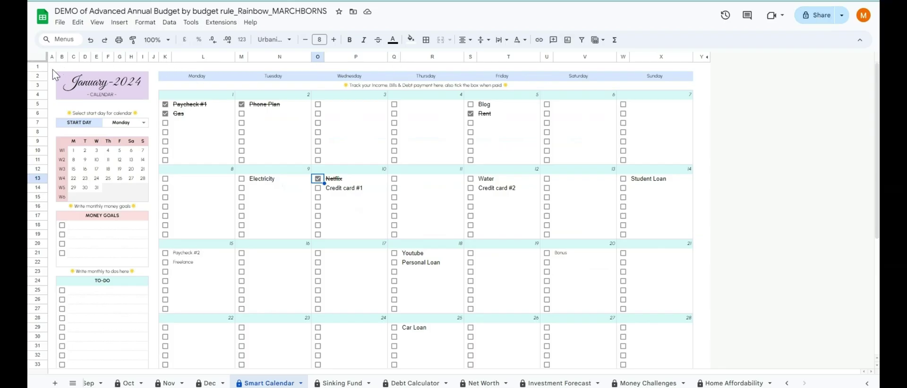
left_click_drag(53, 69, 634, 371)
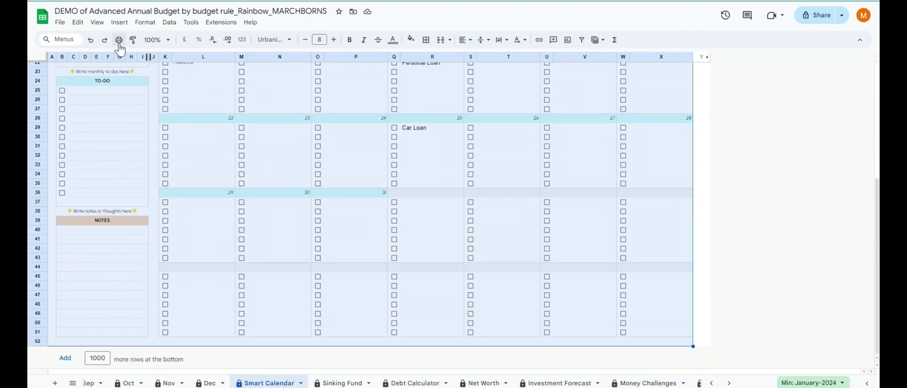
left_click(119, 43)
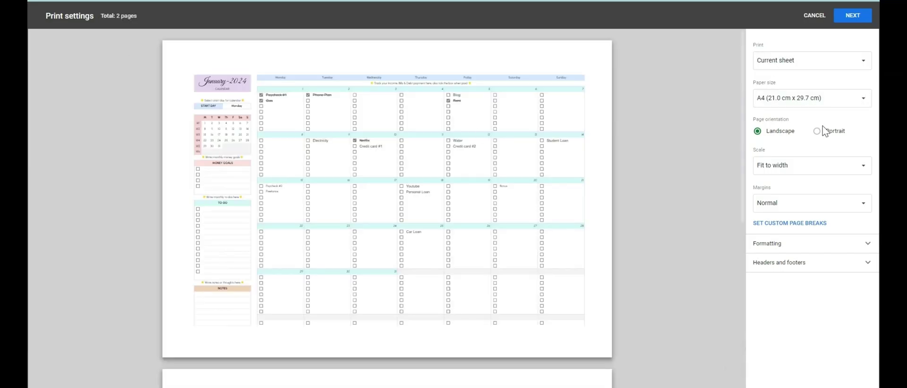
left_click(780, 173)
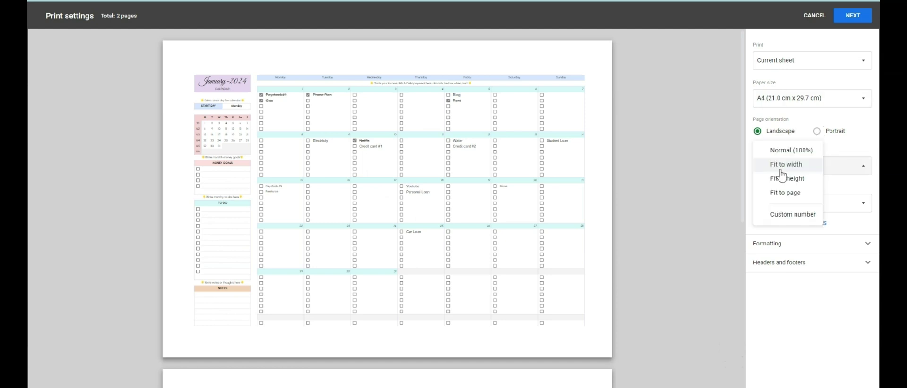
Preview the Smart Calendar print at Fit to page scale, and leave the print settings without printing
left_click(794, 194)
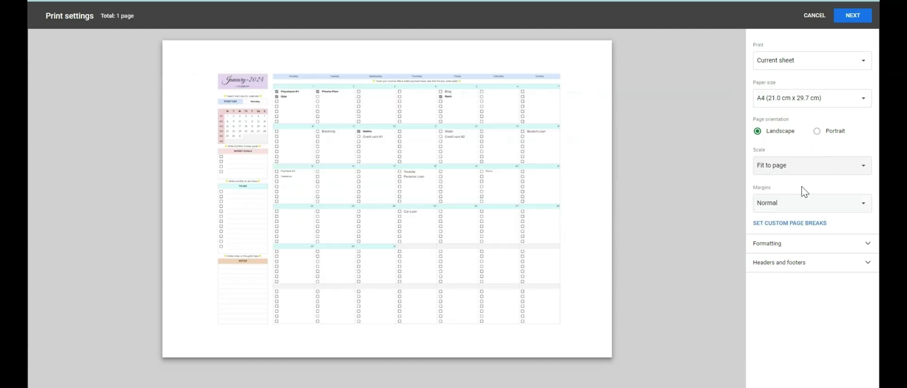
left_click(820, 19)
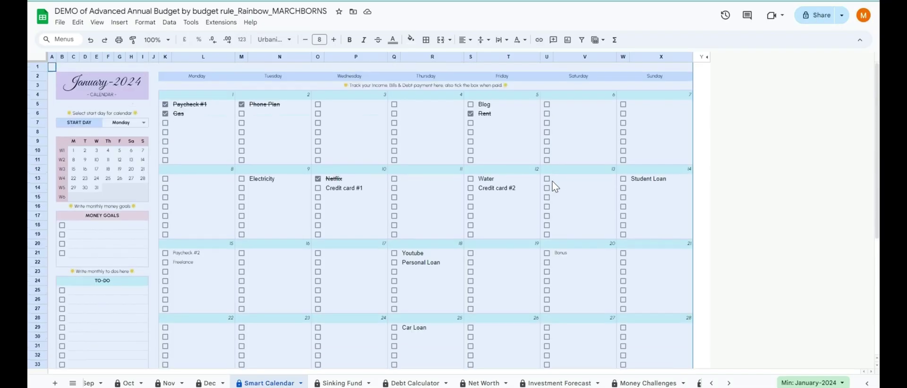
left_click(702, 114)
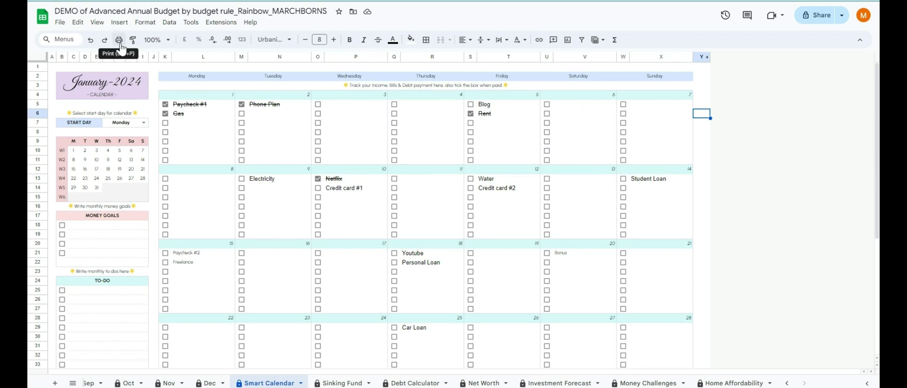
Open the Sinking Fund sheet and examine its summary totals and the overview's Goal Amount, Monthly Goal and Start Balance columns
left_click(333, 384)
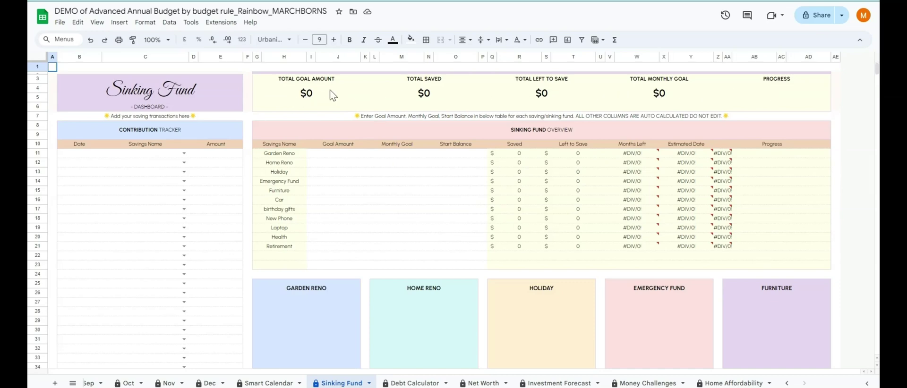
left_click(542, 94)
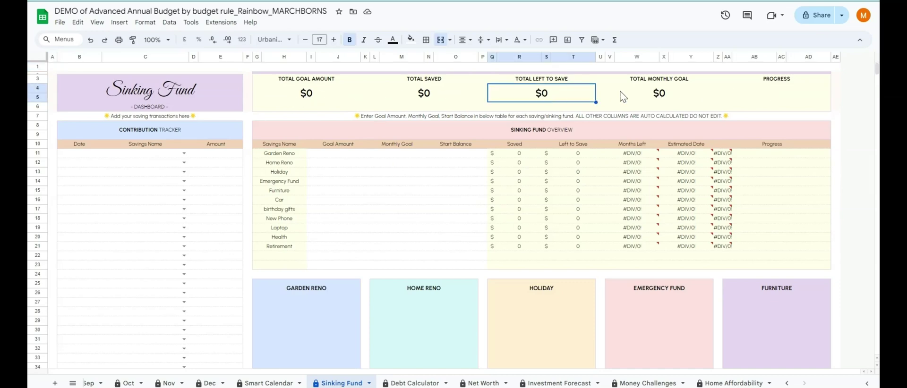
left_click(659, 97)
left_click(758, 98)
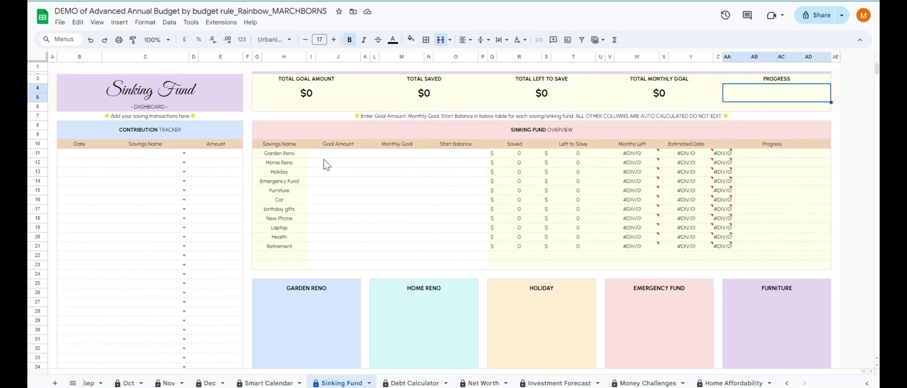
left_click(438, 133)
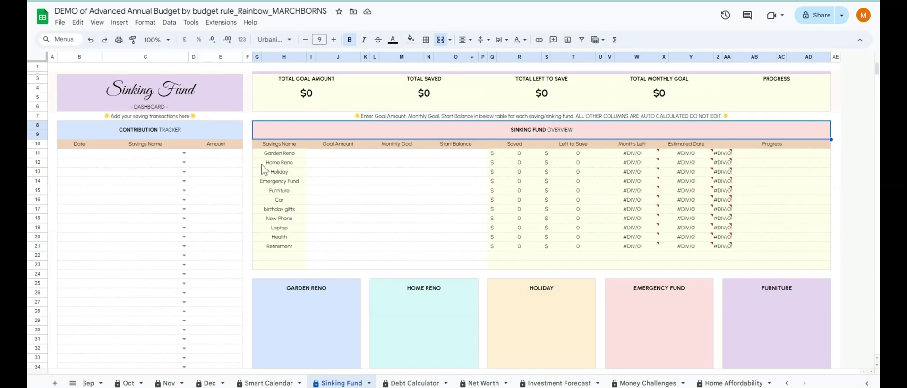
left_click(348, 158)
left_click(402, 158)
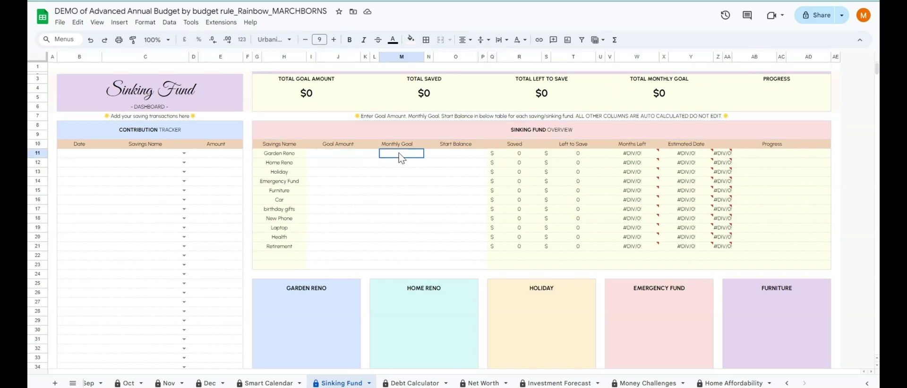
left_click(461, 158)
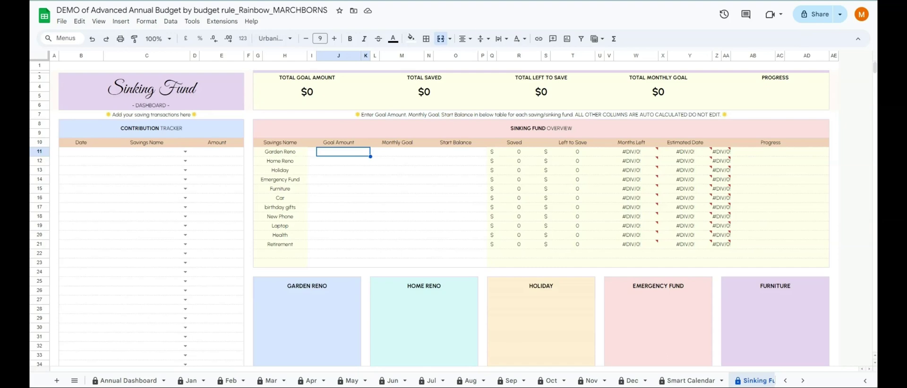
Enter goal amounts of 300 for Garden Reno, 1000 for Home Reno, 800 for Holiday and 5400 for Emergency Fund
type("30")
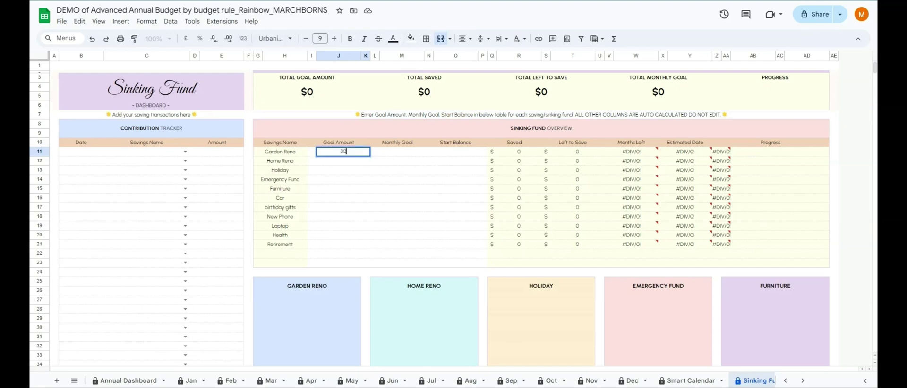
type("0")
key("Return")
type("10")
key("Return")
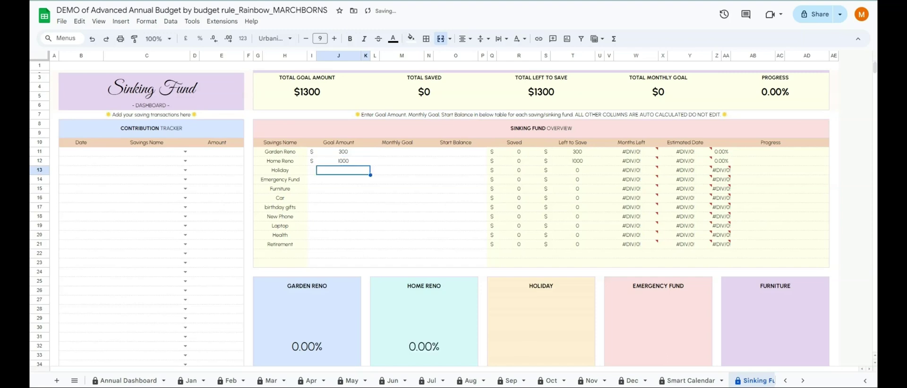
type("800")
key("Return")
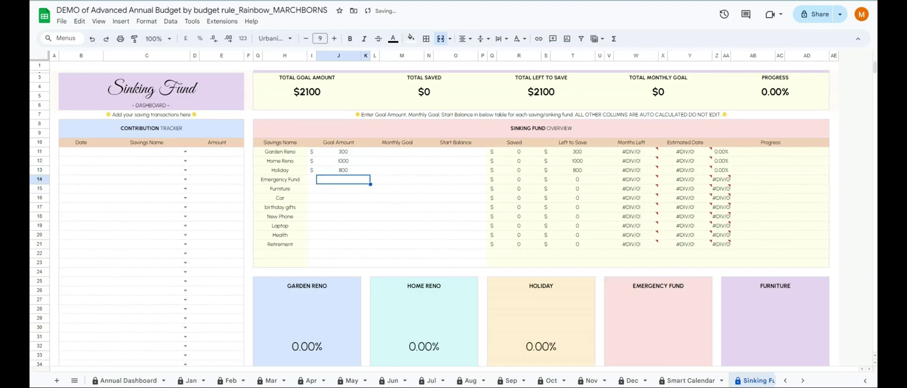
type("5400")
key("Return")
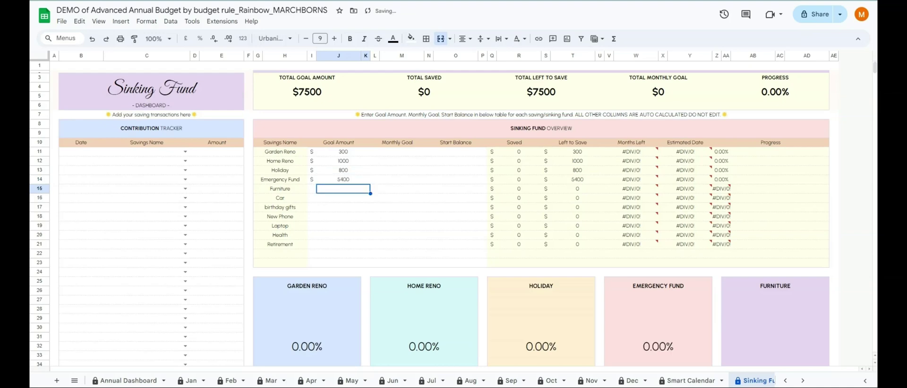
Enter goal amounts of 600 for Furniture, 20000 for Car and 300 for birthday gifts
type("600")
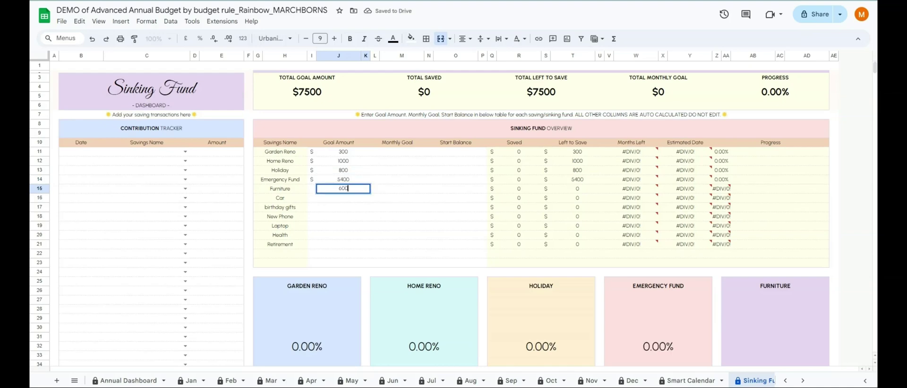
key("Return")
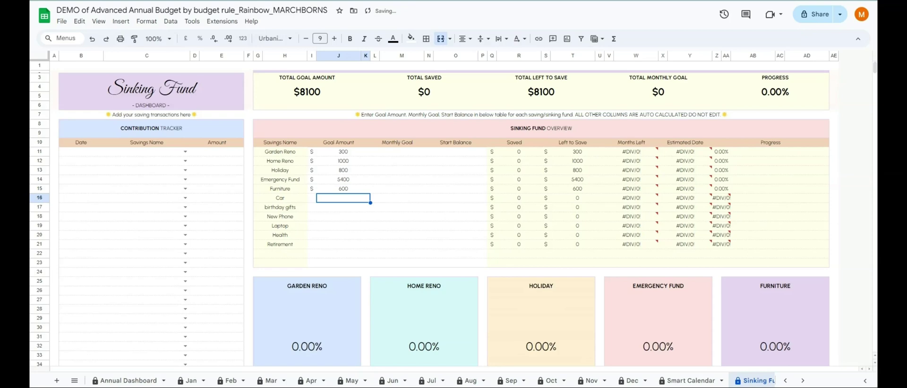
type("20000")
key("Return")
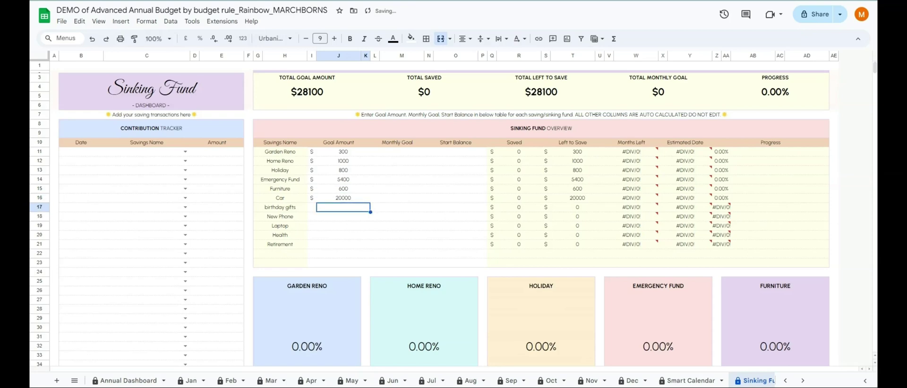
type("300")
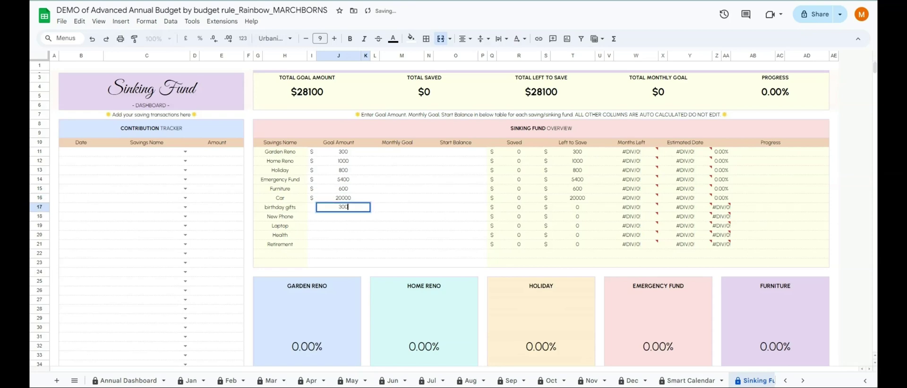
type("0")
key("Return")
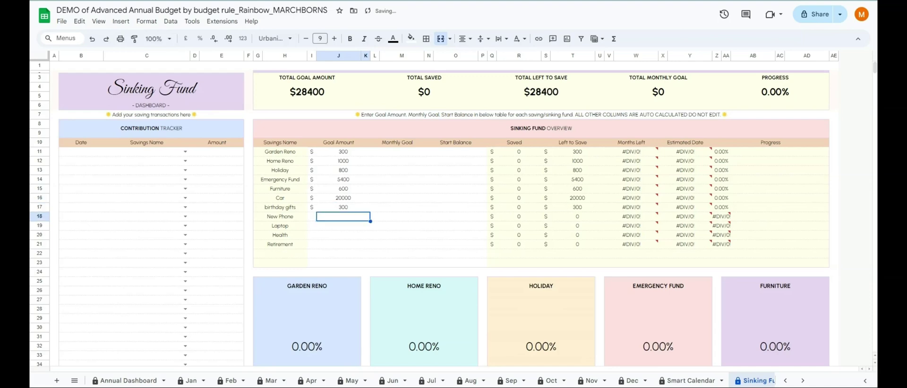
Enter goal amounts of 500 for New Phone, 800 for Laptop, 10000 for Health and 40000 for Retirement
type("500")
key("Return")
type("8")
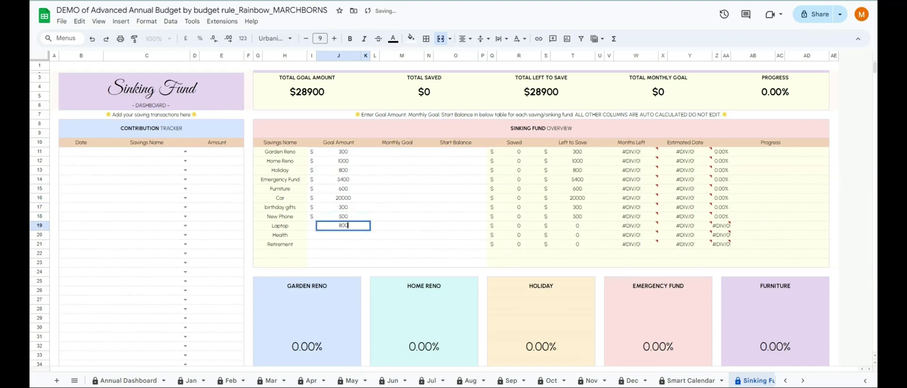
type("00")
key("Return")
key("Return")
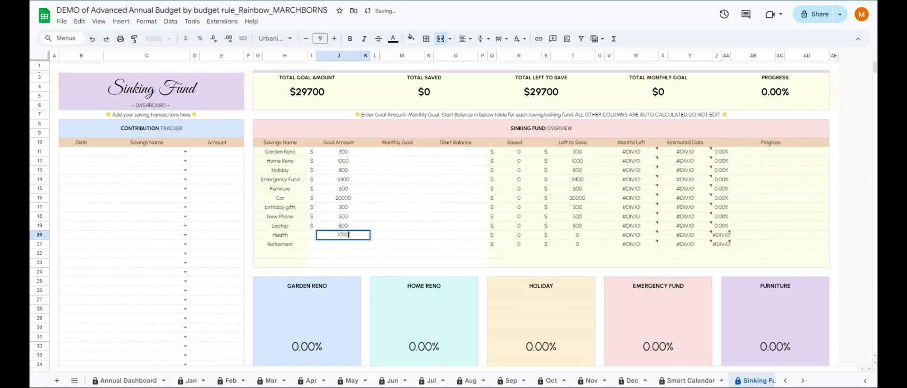
type("10000")
key("Return")
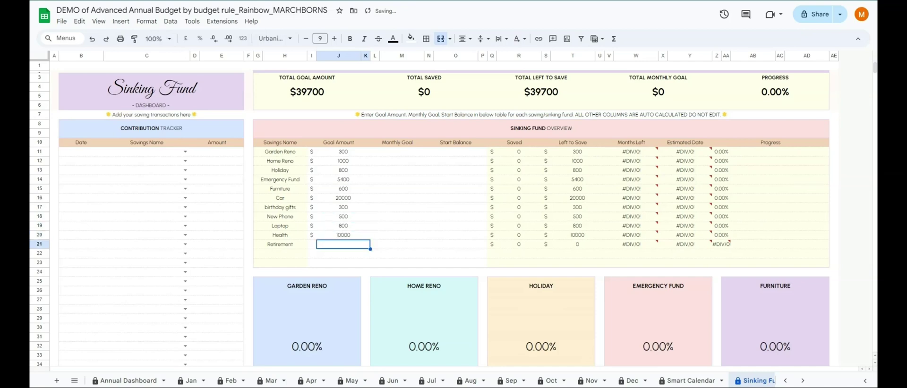
type("40000")
key("Return")
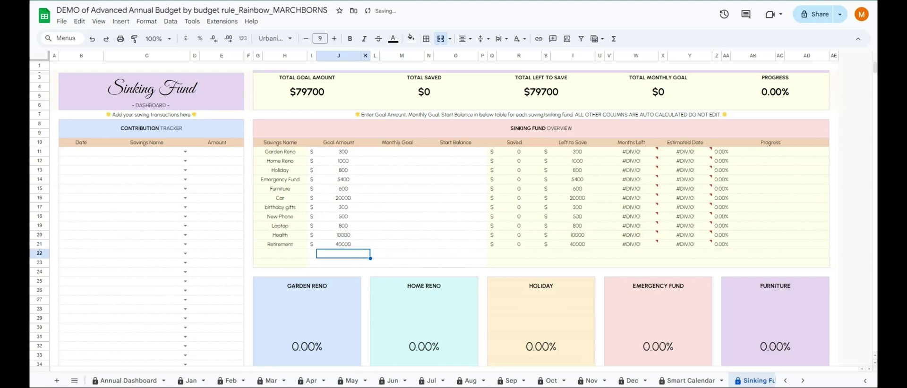
Enter monthly goals of 25 for Garden Reno, 83 for Home Reno and 67 for Holiday
key("Up")
key("Up")
key("Up")
key("Up")
key("Up")
key("Up")
key("Up")
key("Up")
key("Up")
key("Up")
key("Up")
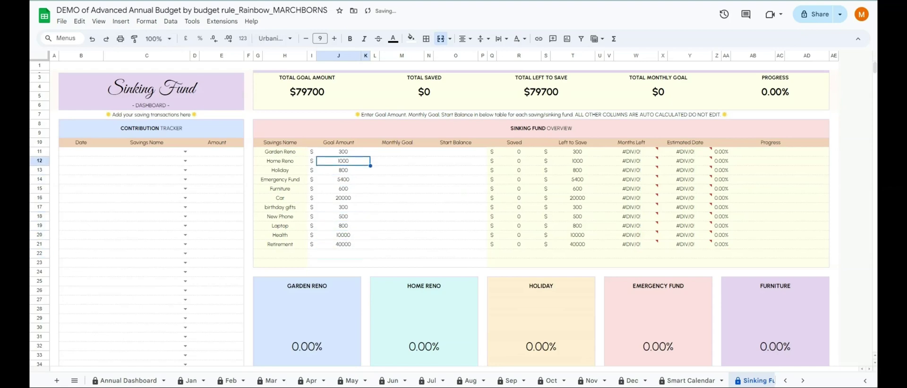
key("Right")
key("Right")
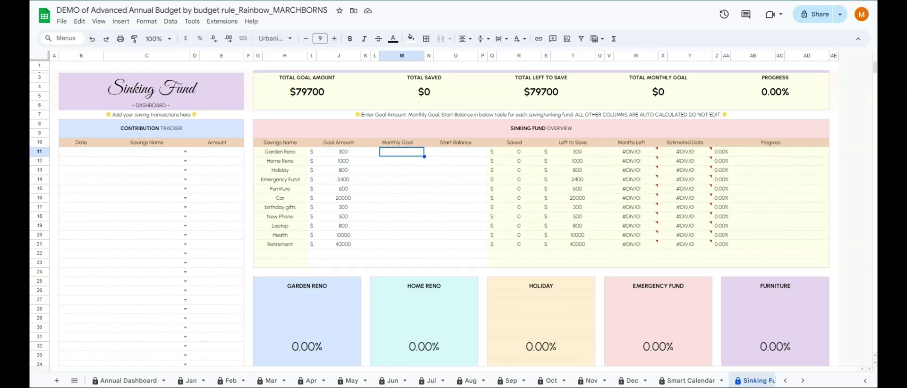
type("25")
key("Return")
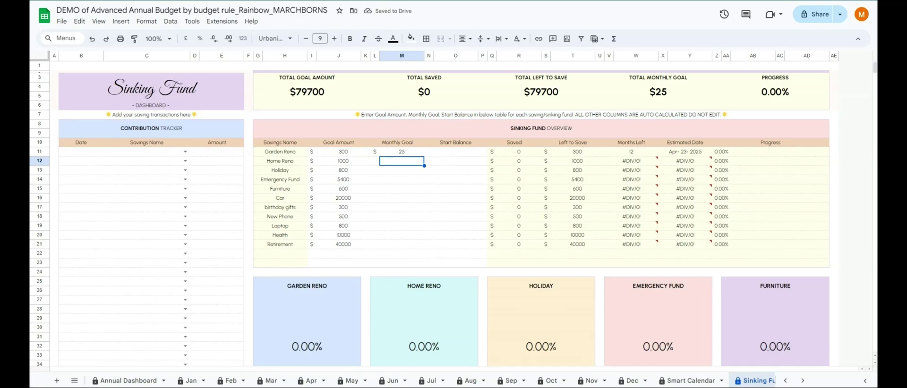
type("83")
key("Return")
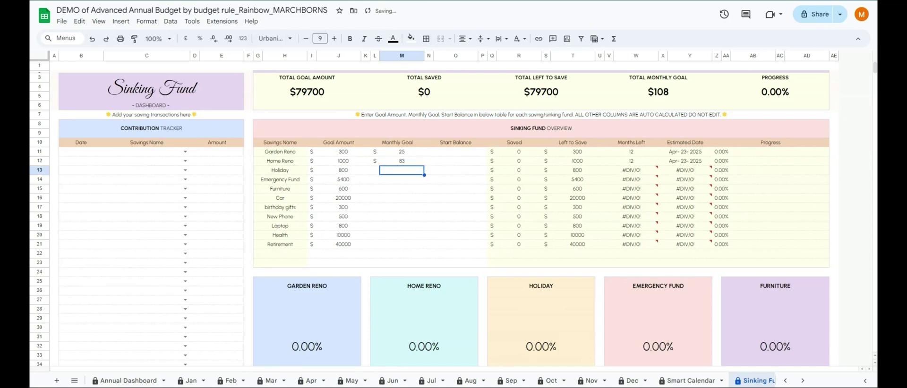
type("67")
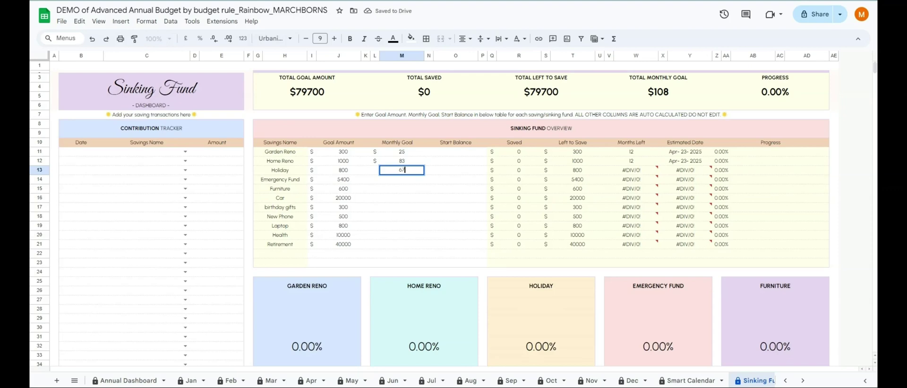
key("Return")
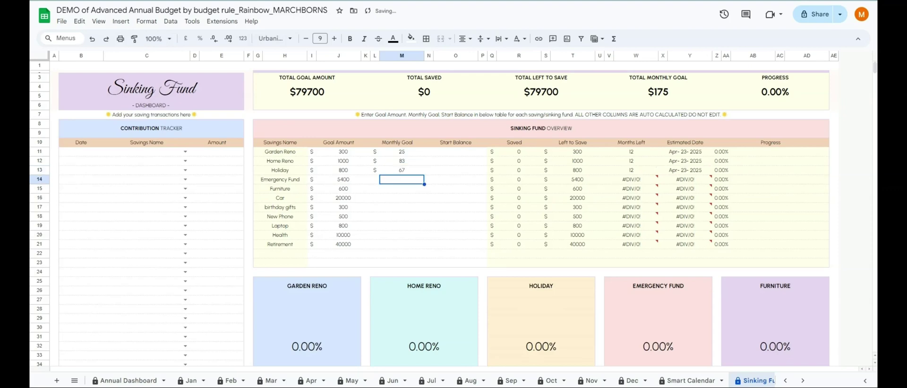
Enter monthly goals of 83 for Emergency Fund, 50 for Furniture and 100 for Car
type("83")
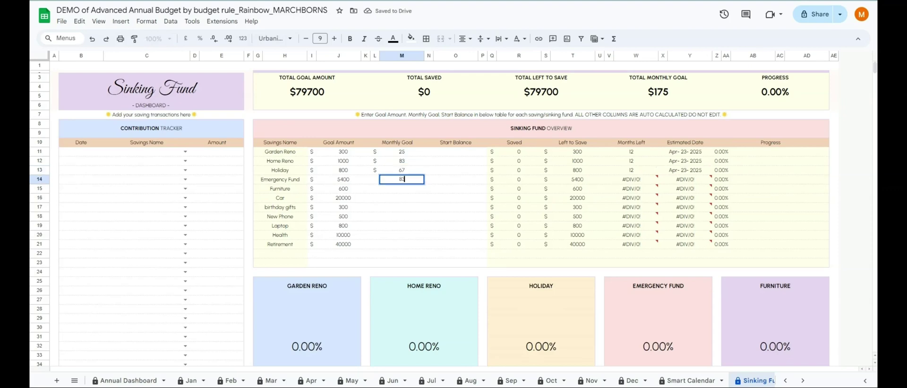
key("Return")
type("50")
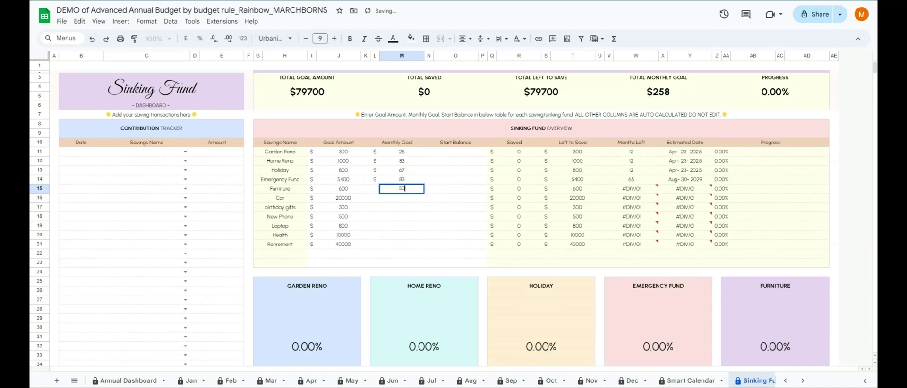
key("Return")
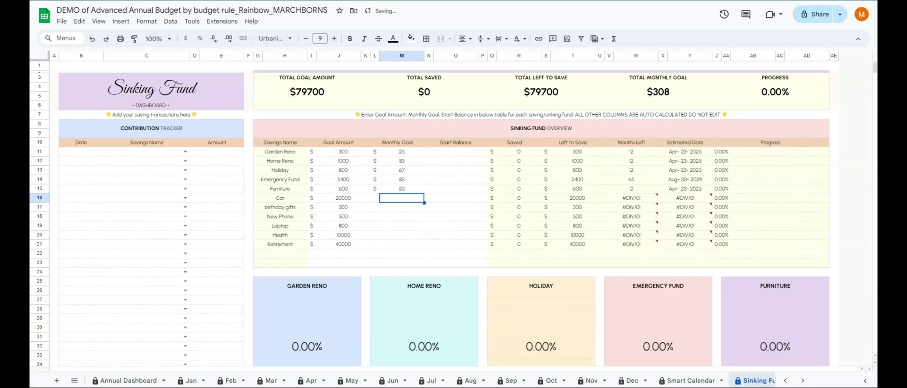
key("Return")
key("Return")
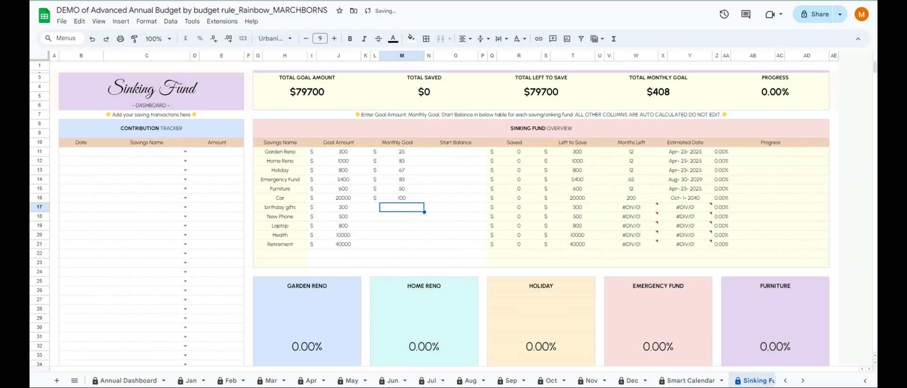
Enter monthly goals of 30 for birthday gifts, 20 for New Phone and 60 for Laptop
type("30")
key("Return")
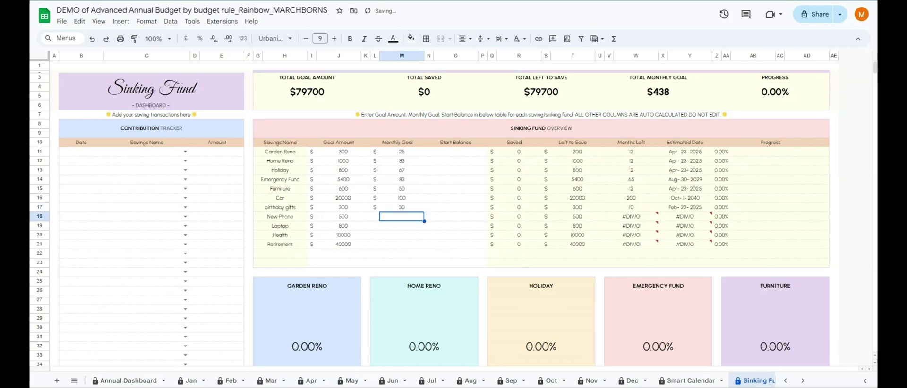
key("Return")
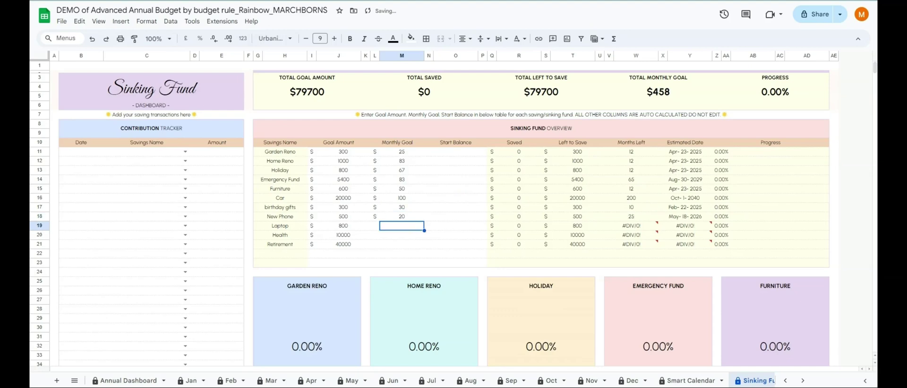
type("60")
key("Return")
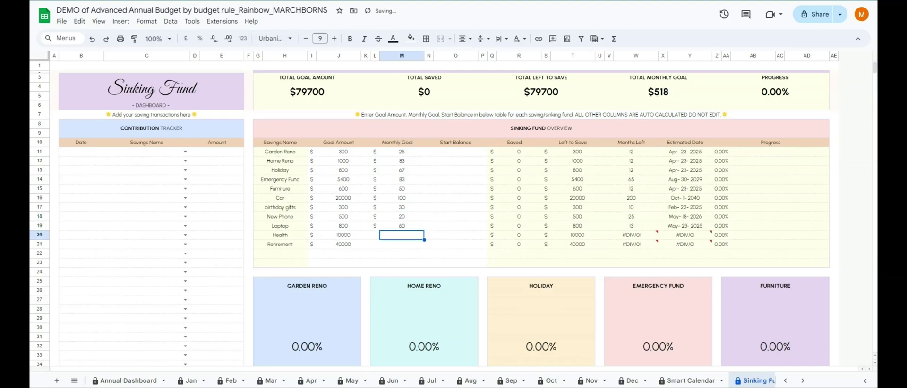
Enter monthly goals of 100 for Health and 500 for Retirement
type("100")
key("Return")
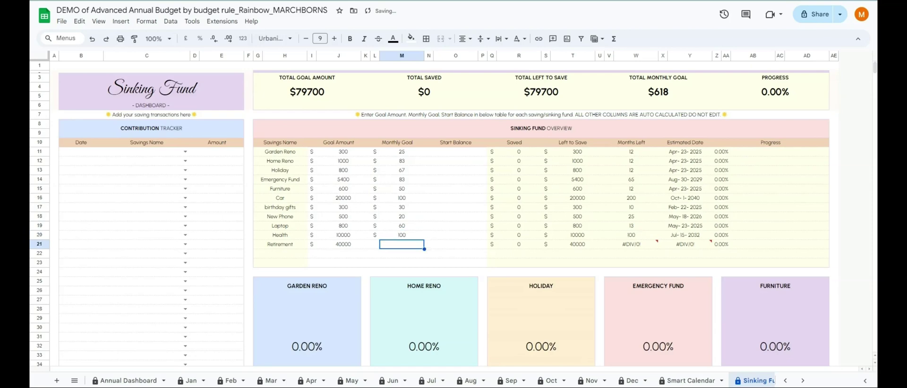
type("500")
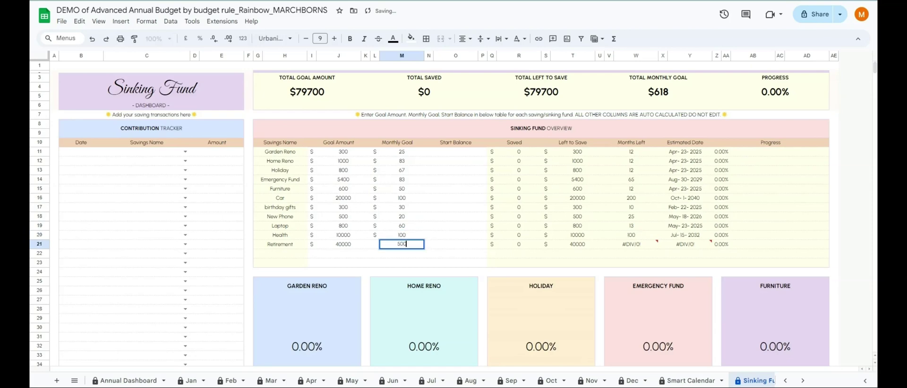
key("Return")
Enter start balances of 100 for Garden Reno, 200 for Home Reno and 100 for Holiday
key("Up")
key("Up")
key("Up")
key("Up")
key("Up")
key("Up")
key("Up")
key("Up")
key("Up")
key("Up")
key("Up")
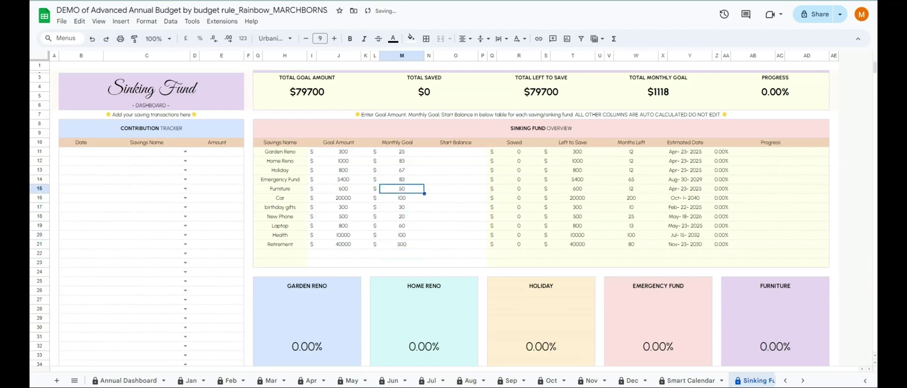
key("Right")
key("Right")
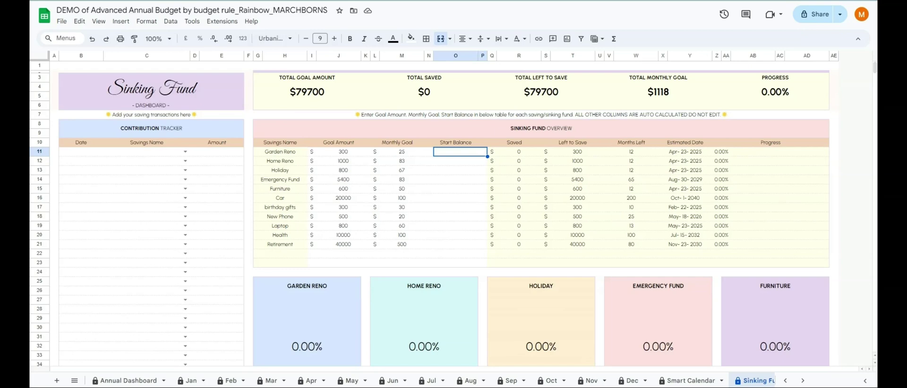
type("100")
key("Return")
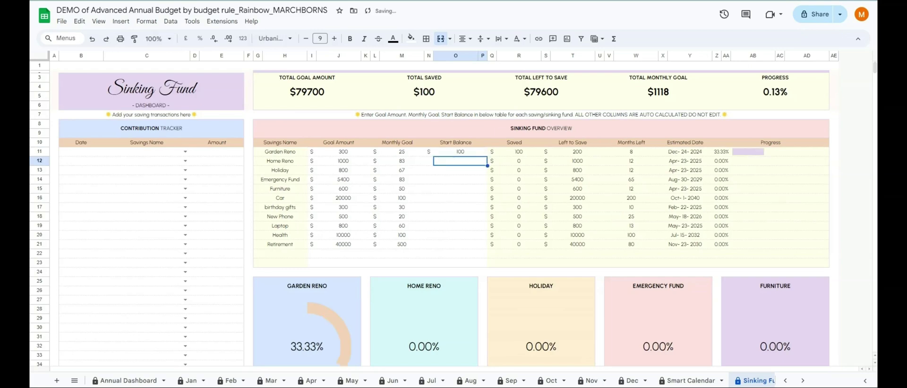
type("200")
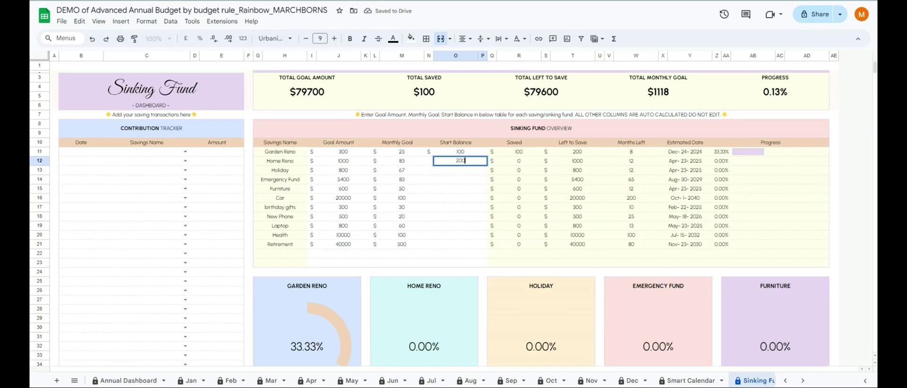
key("Return")
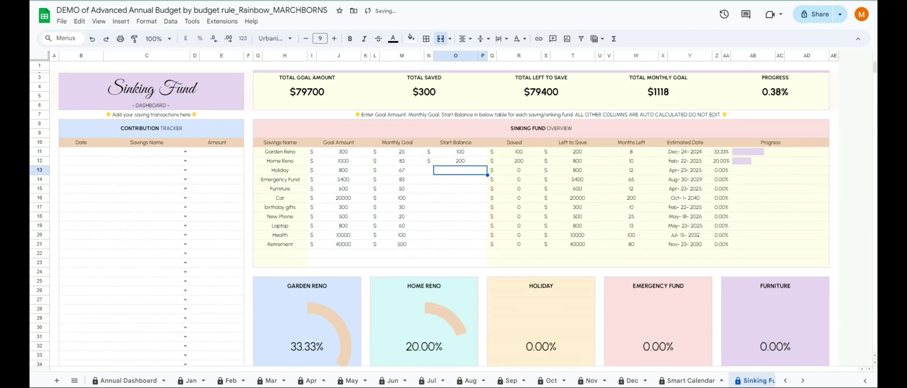
type("100")
key("Return")
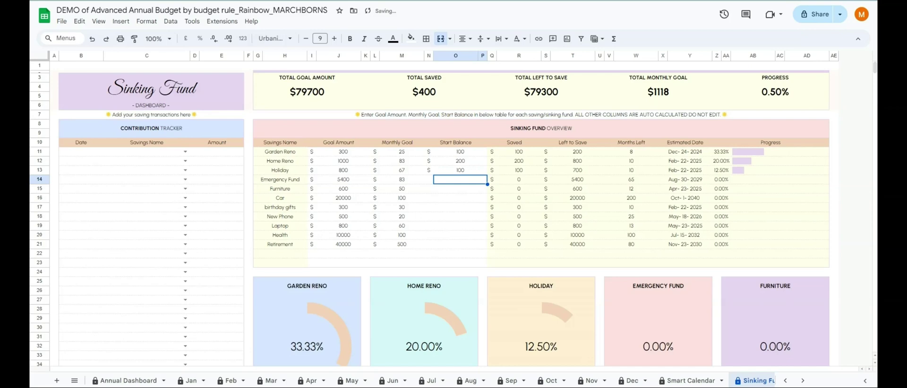
Enter start balances of 2000 for Emergency Fund, 0 for Furniture and 7000 for Car
type("2000")
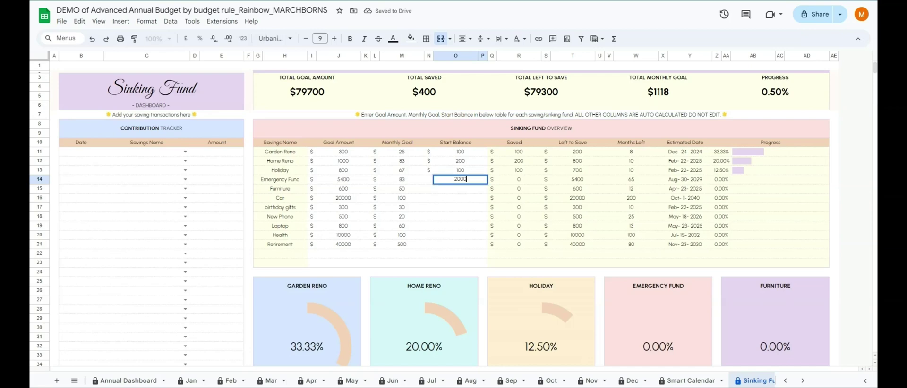
key("Return")
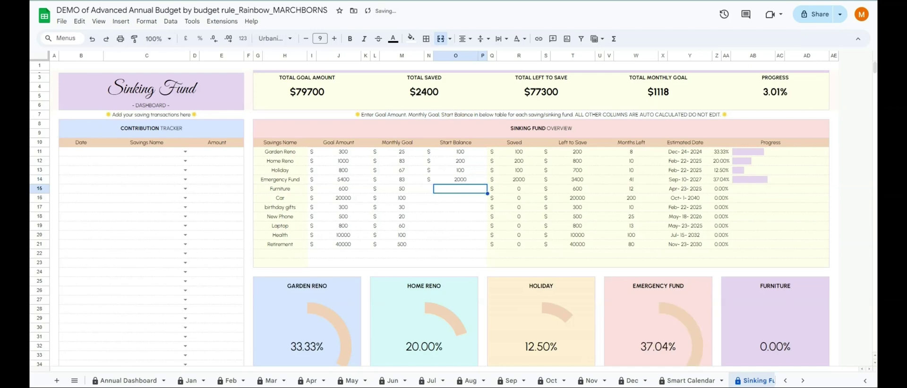
type("0")
key("Return")
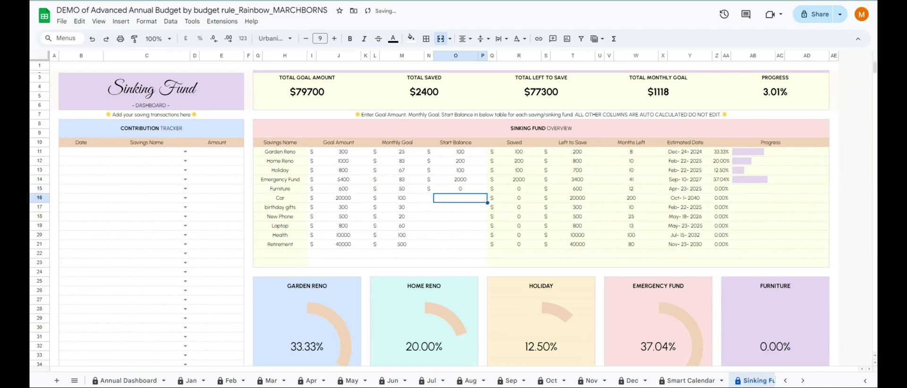
type("7000")
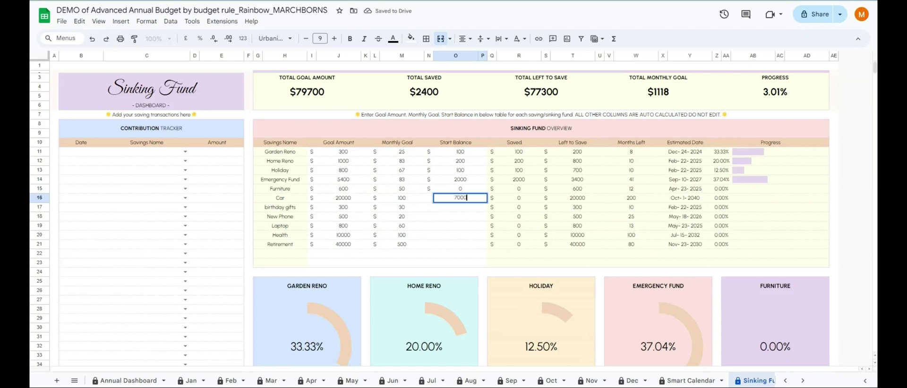
key("Return")
Enter start balances of 100 for birthday gifts, 100 for New Phone and 200 for Laptop
type("100")
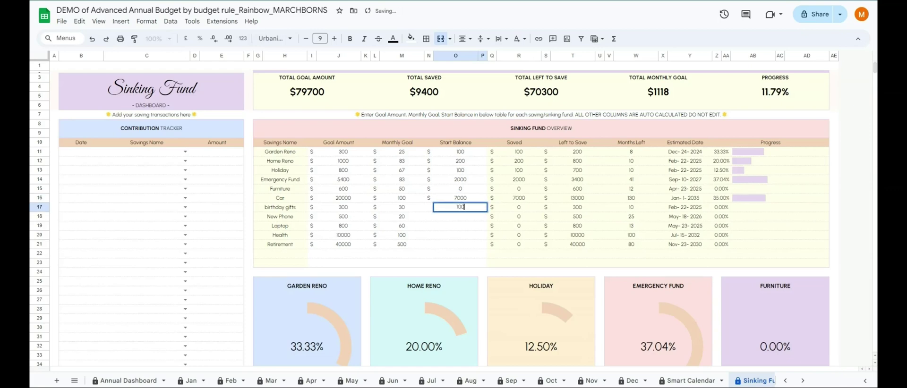
key("Return")
type("100")
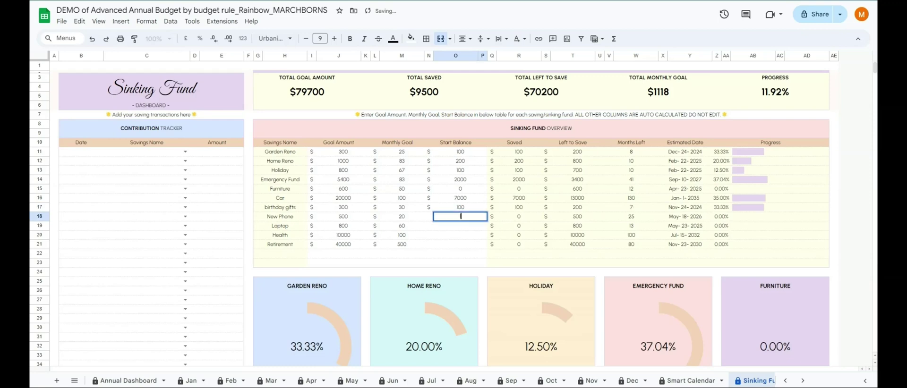
key("Return")
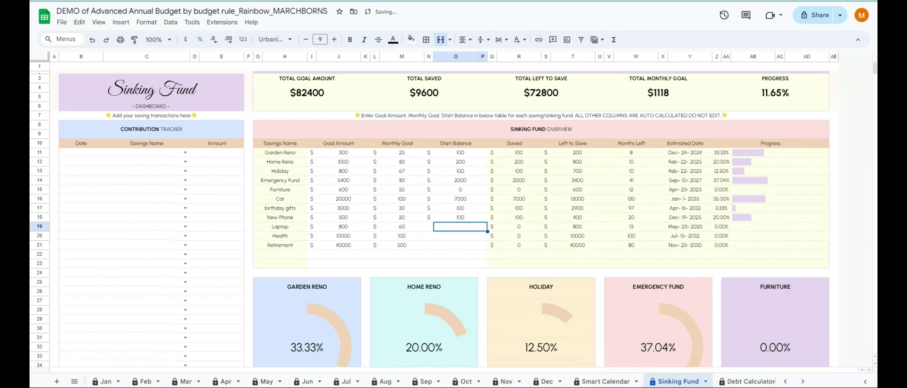
type("200")
key("Return")
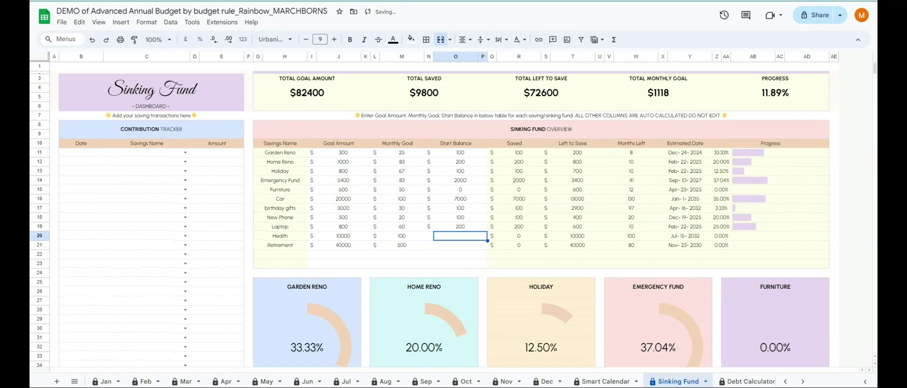
Enter start balances of 3000 for Health and 20000 for Retirement
type("3000")
key("Return")
type("0")
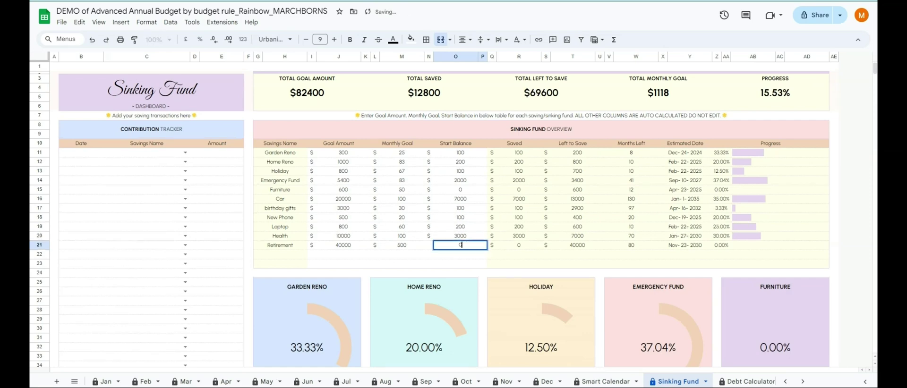
type("20000")
key("Return")
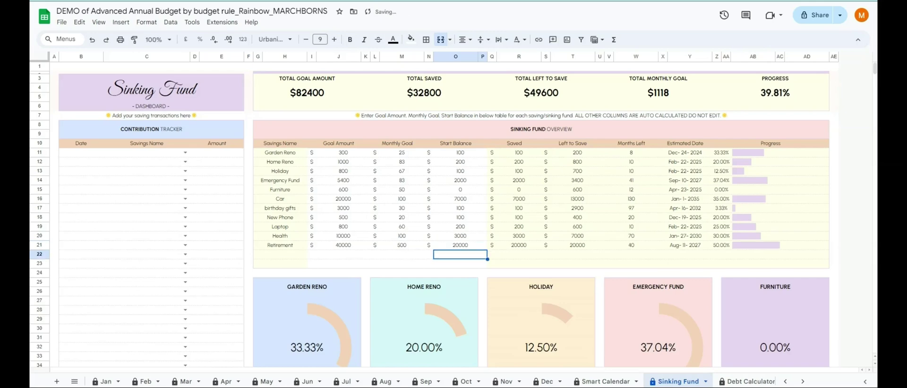
Examine the progress cards of the individual savings categories beneath the Sinking Fund overview table
key("Up")
key("Up")
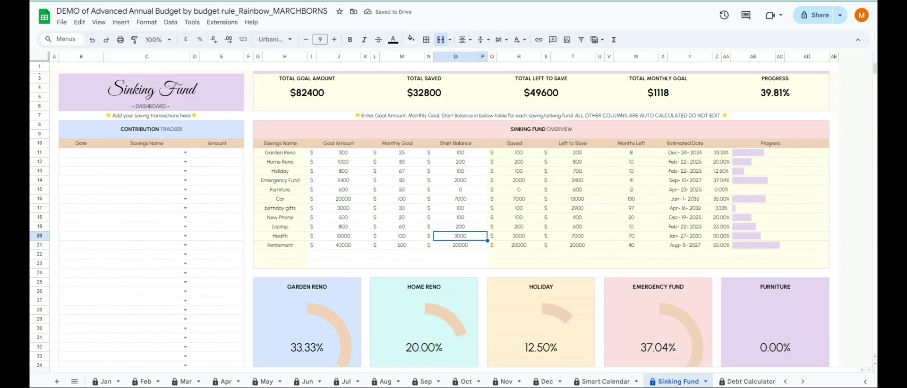
left_click(429, 236)
left_click(402, 235)
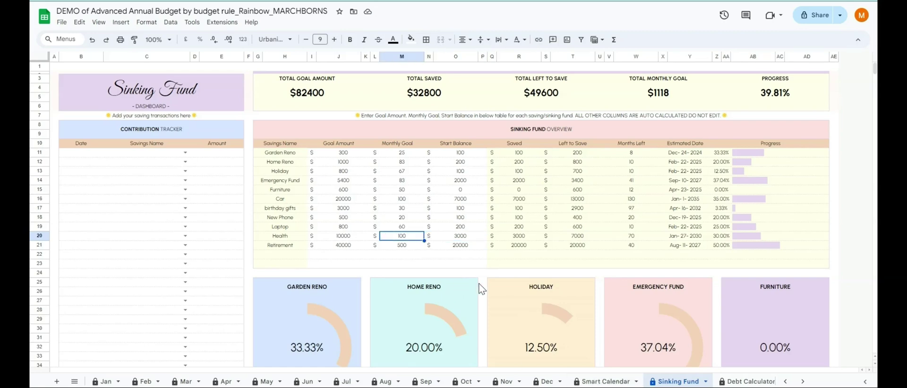
scroll(487, 298, "down", 5)
scroll(487, 301, "down", 10)
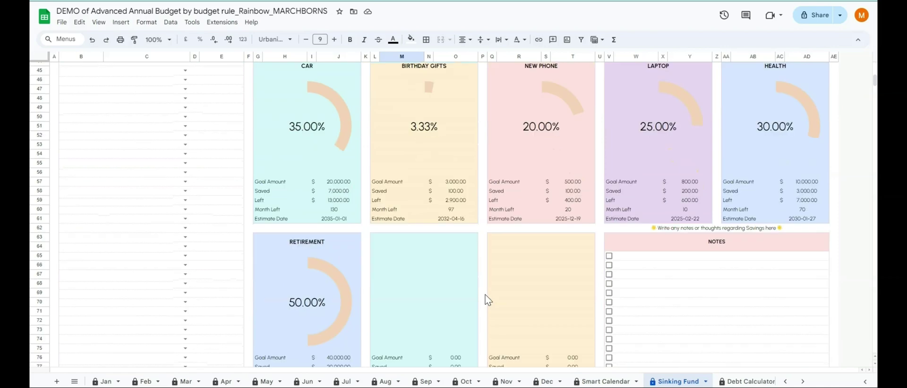
scroll(487, 300, "up", 15)
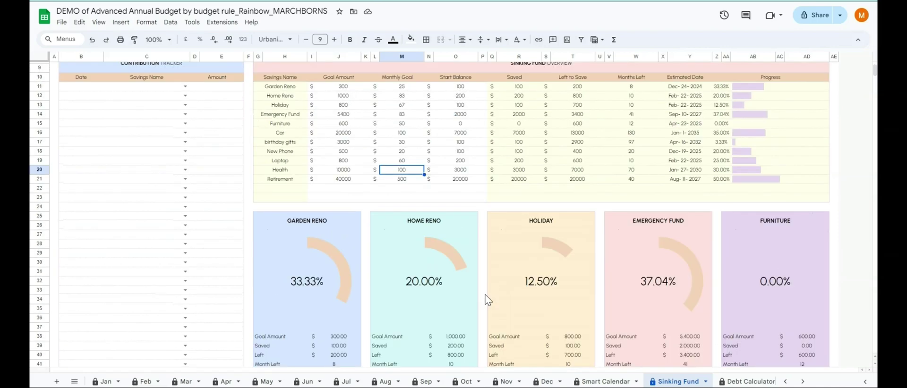
Set the date of the first contribution tracker entry to 01/01/2024 using the date picker
left_click(81, 153)
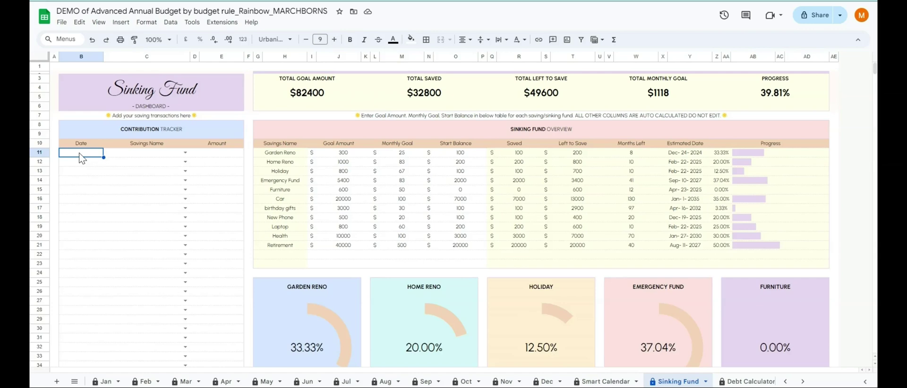
double_click(81, 158)
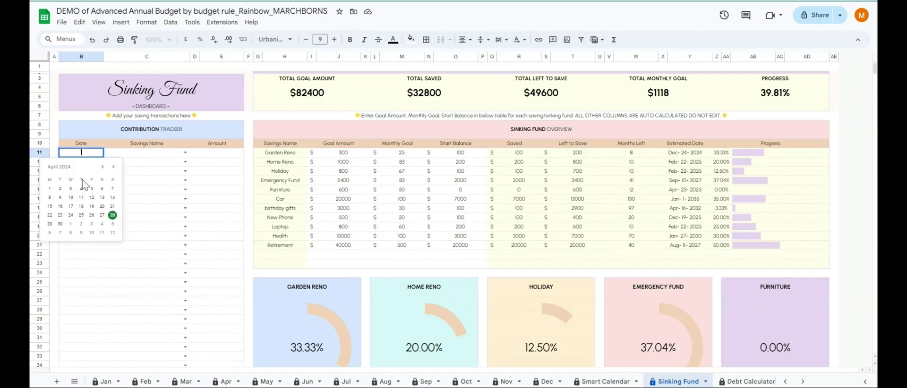
left_click(103, 166)
left_click(103, 166)
left_click(103, 167)
left_click(103, 167)
left_click(113, 167)
left_click(50, 188)
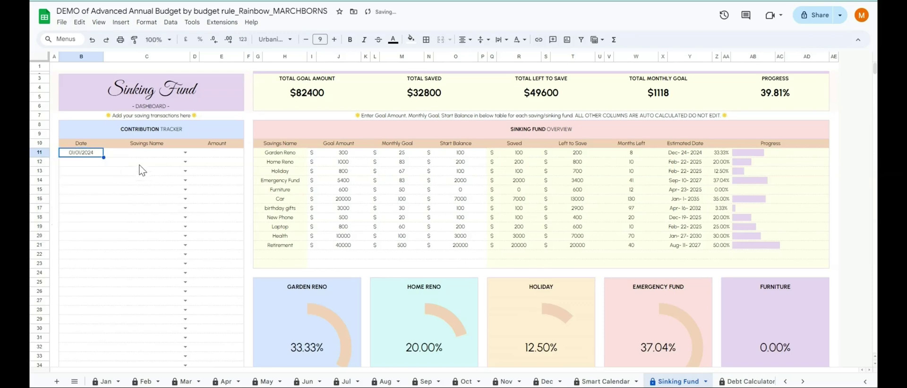
Assign the first contribution tracker entry to the Car savings with an amount of 100
left_click(184, 153)
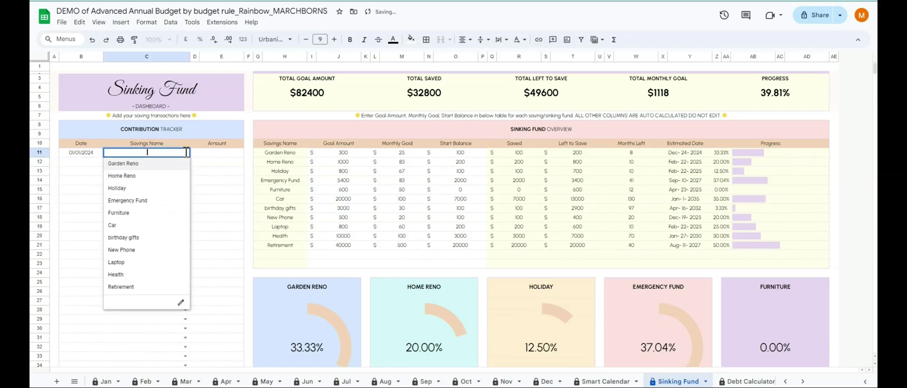
left_click(139, 225)
double_click(214, 153)
type("100")
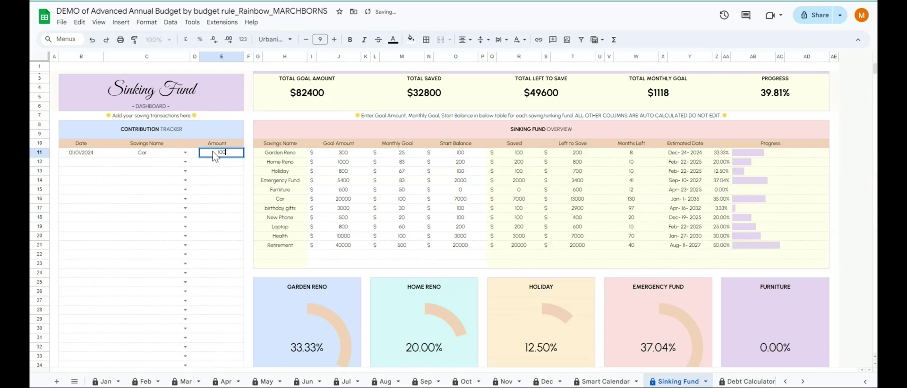
key("Return")
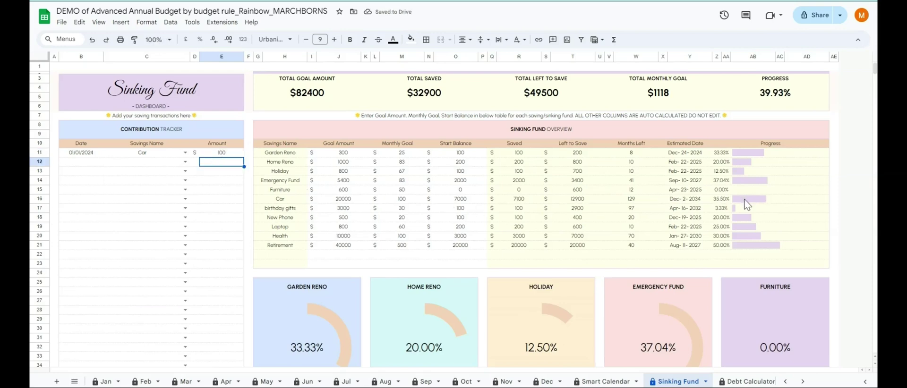
Check the Car progress card, the other savings cards and the notes section for the recorded contribution
scroll(649, 253, "down", 2)
scroll(648, 254, "down", 12)
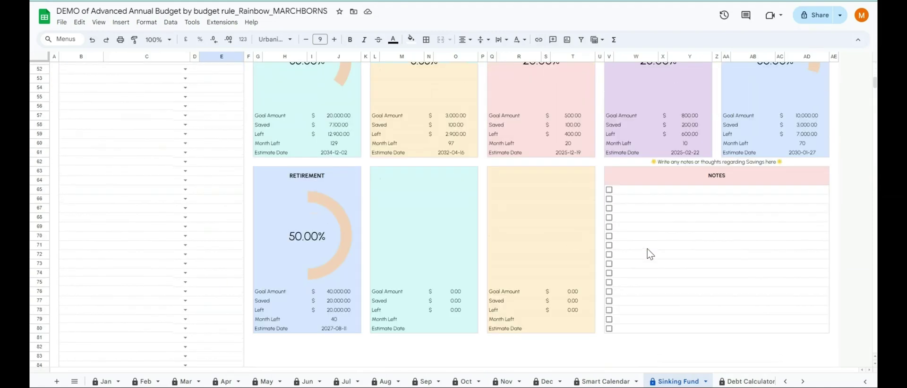
scroll(675, 286, "up", 6)
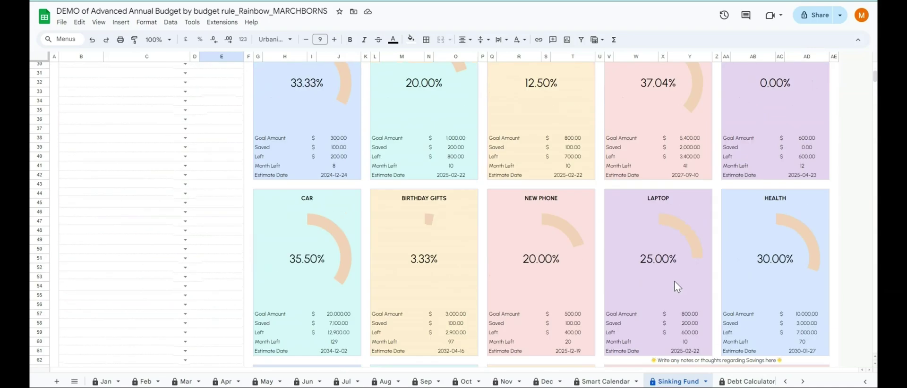
scroll(678, 287, "up", 8)
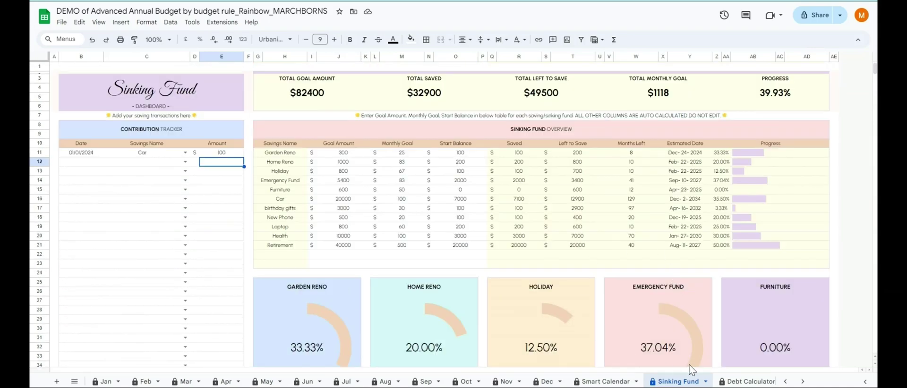
Go to the Debt Calculator sheet and set its year to 2022
left_click(747, 381)
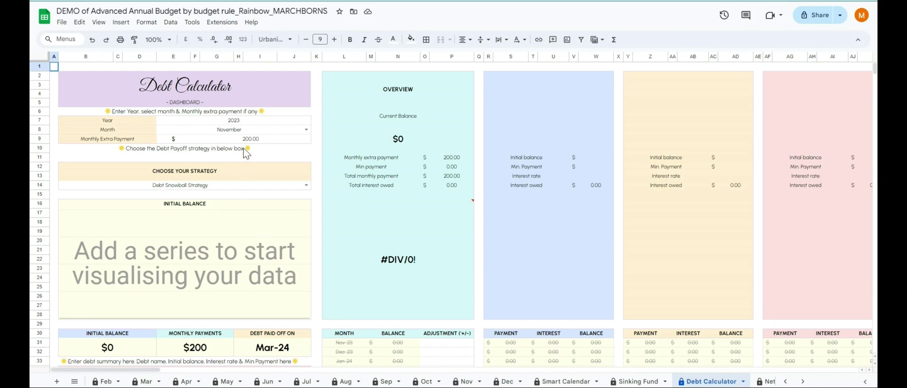
left_click(250, 124)
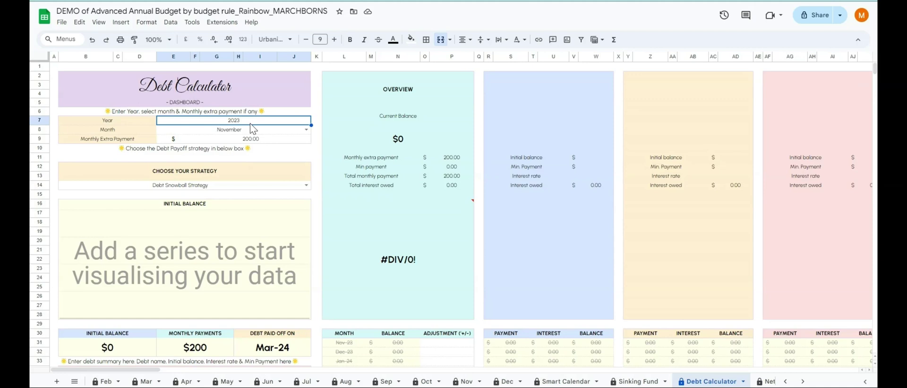
double_click(253, 121)
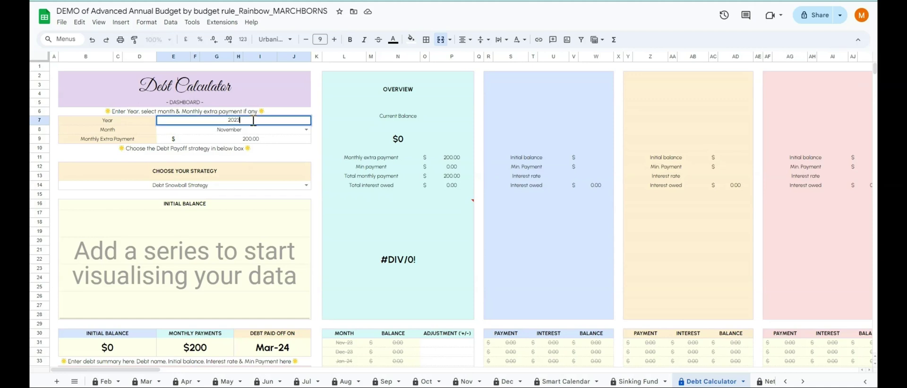
key("BackSpace")
type("2")
key("Return")
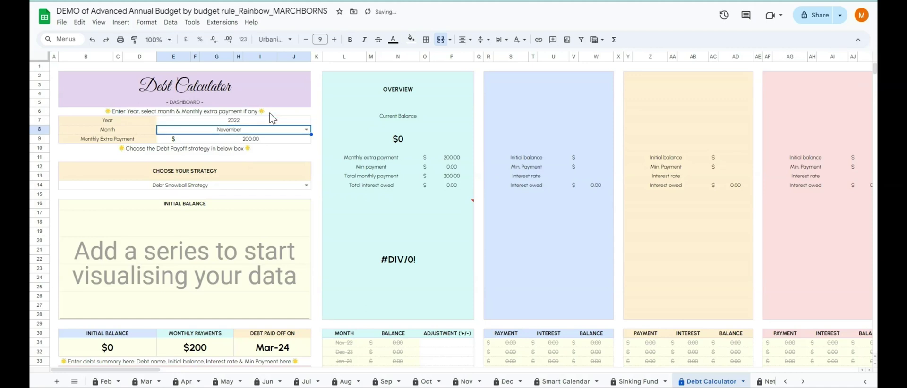
Examine the monthly extra payment, the available debt payoff strategies and the empty debt summary table
left_click(256, 141)
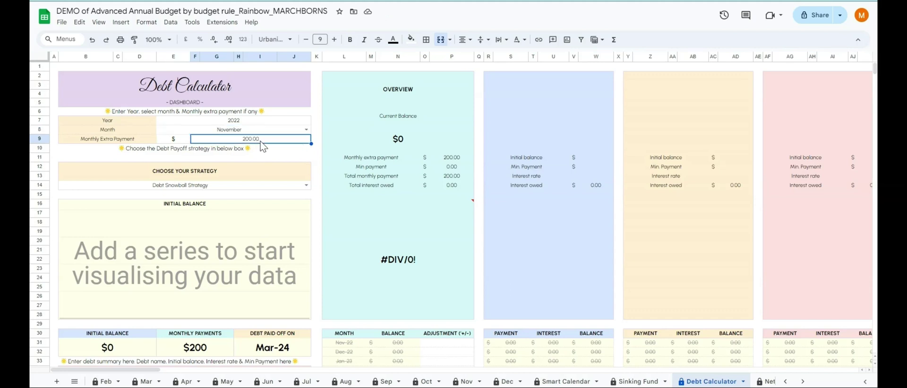
left_click(178, 187)
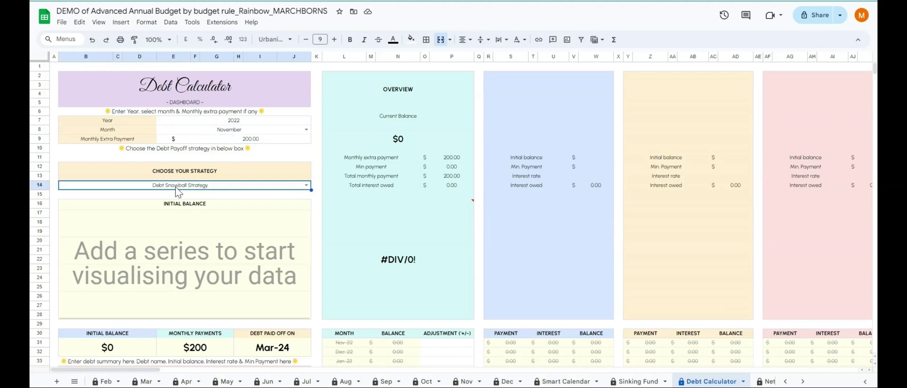
left_click(307, 187)
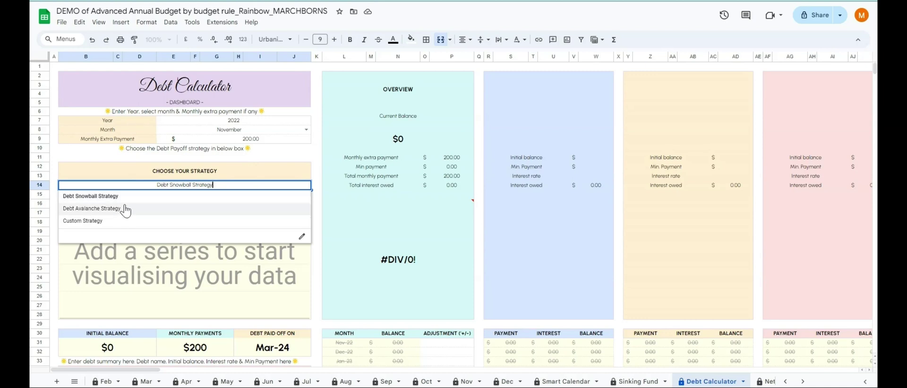
left_click(235, 180)
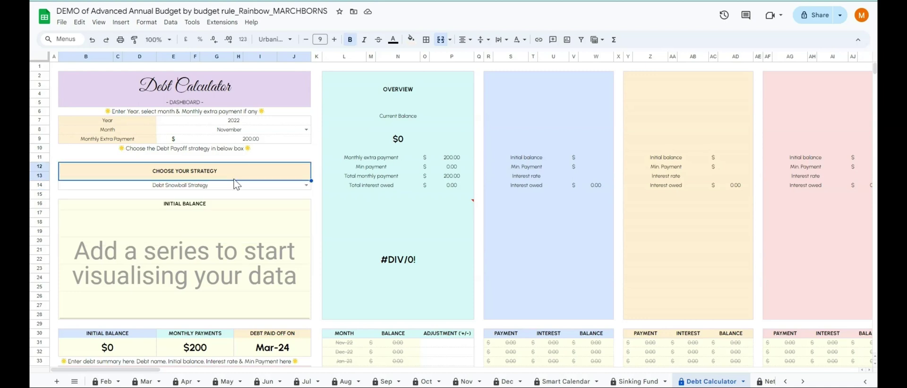
left_click(223, 188)
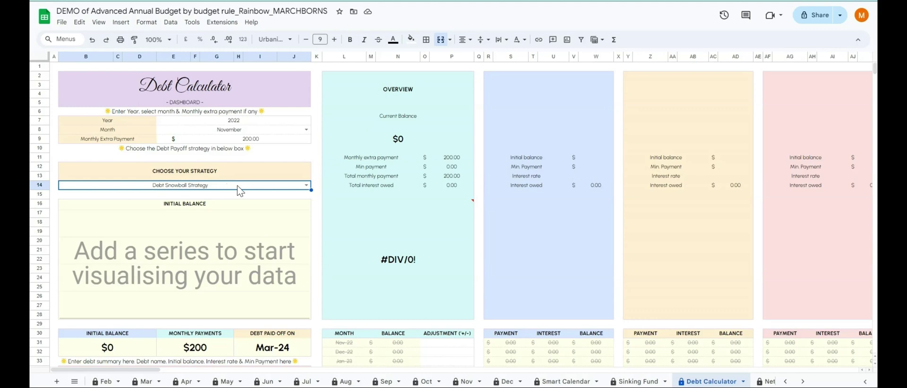
scroll(238, 190, "down", 10)
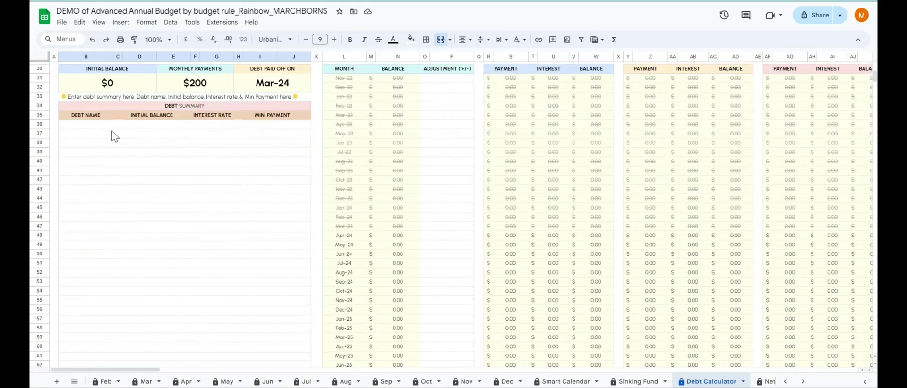
left_click(86, 126)
scroll(146, 189, "up", 5)
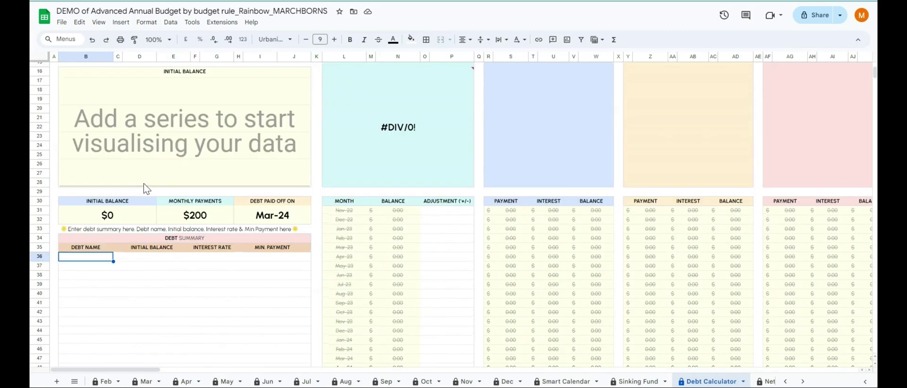
scroll(147, 189, "up", 5)
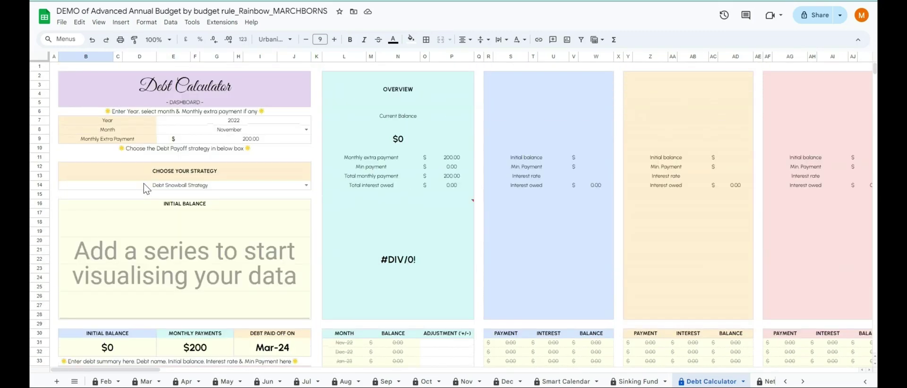
Set the Monthly Extra Payment on the Debt Calculator dashboard to 50
left_click(239, 140)
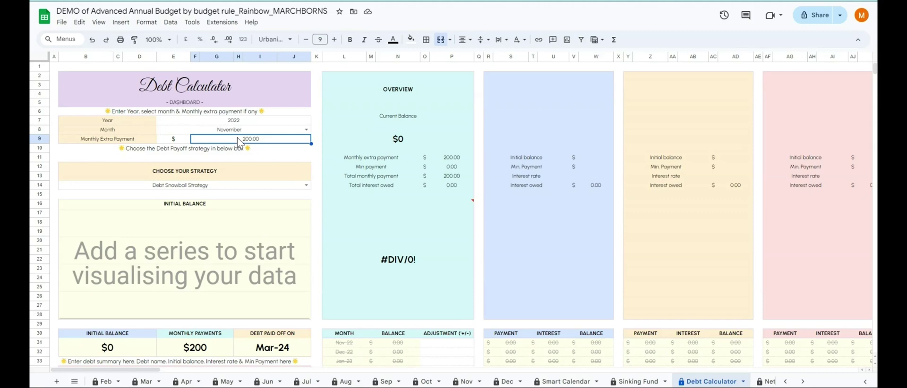
type("50")
key("Return")
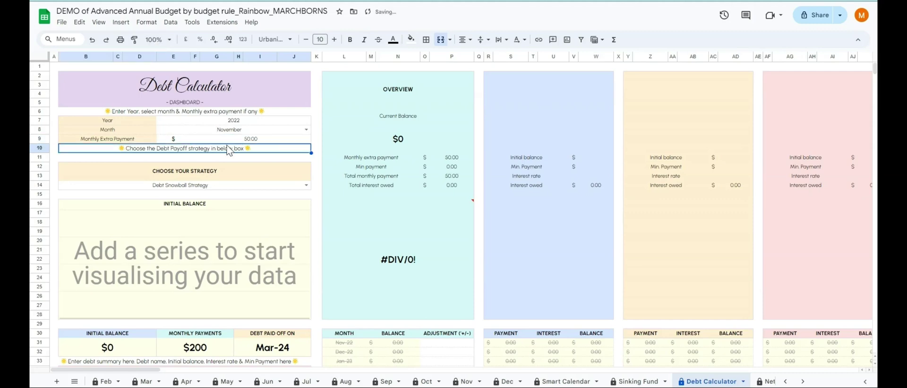
Examine the Debt Summary columns from debt name to minimum payment and the monthly payoff schedule beside them
scroll(149, 258, "down", 3)
scroll(152, 246, "down", 2)
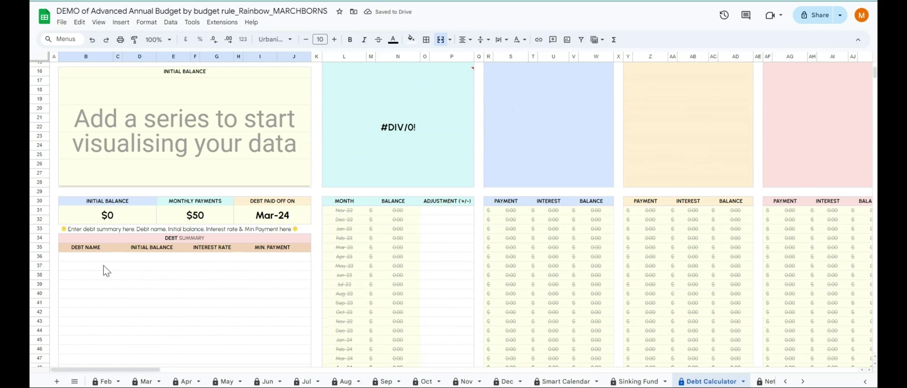
left_click(86, 259)
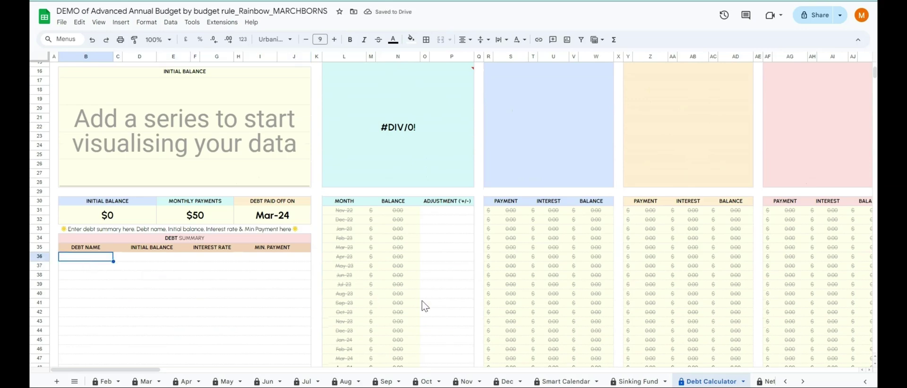
scroll(50, 255, "down", 5)
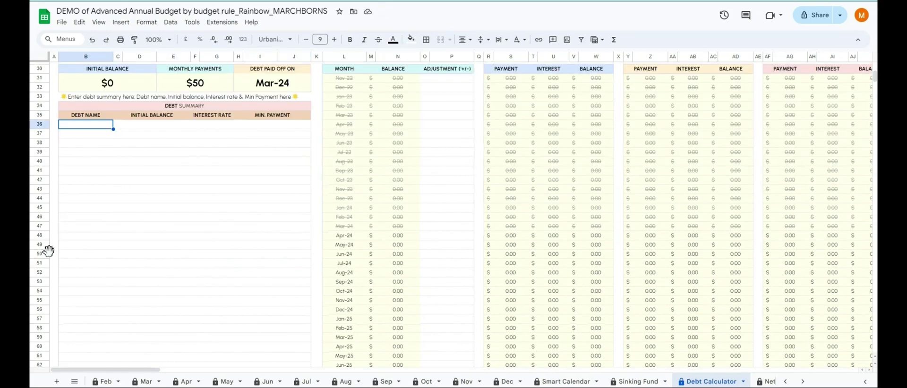
scroll(111, 253, "up", 5)
scroll(112, 256, "up", 5)
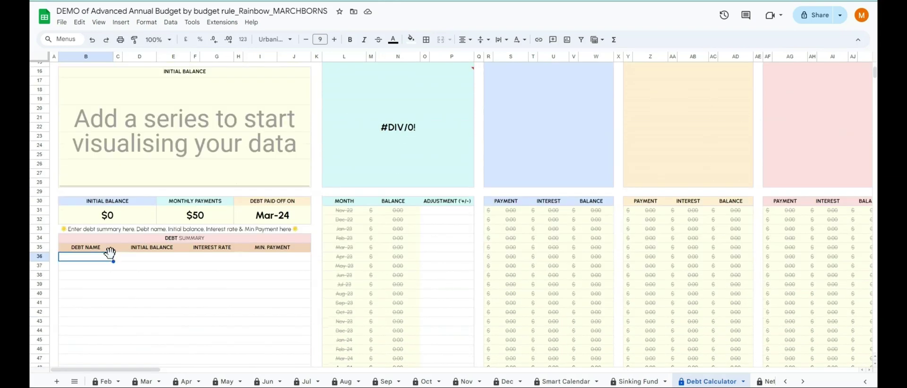
scroll(101, 237, "down", 3)
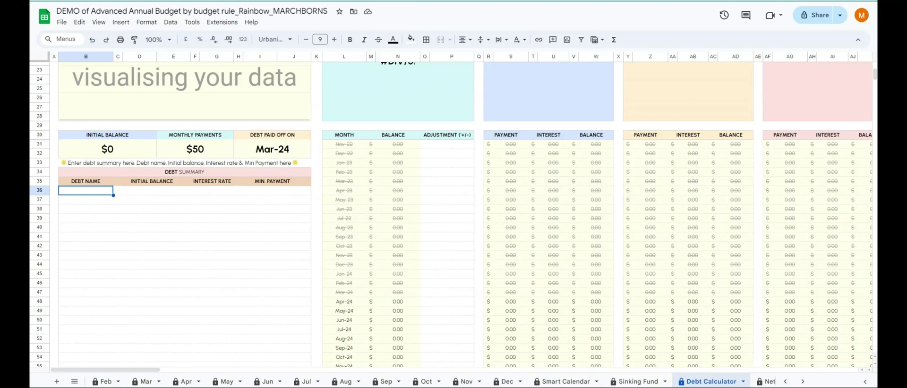
key("Tab")
key("Tab")
key("Tab")
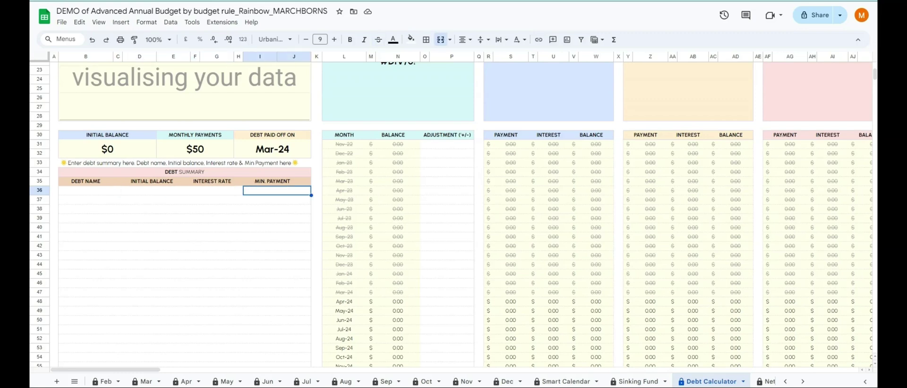
key("shift+Tab")
key("shift+Tab")
key("shift+Tab")
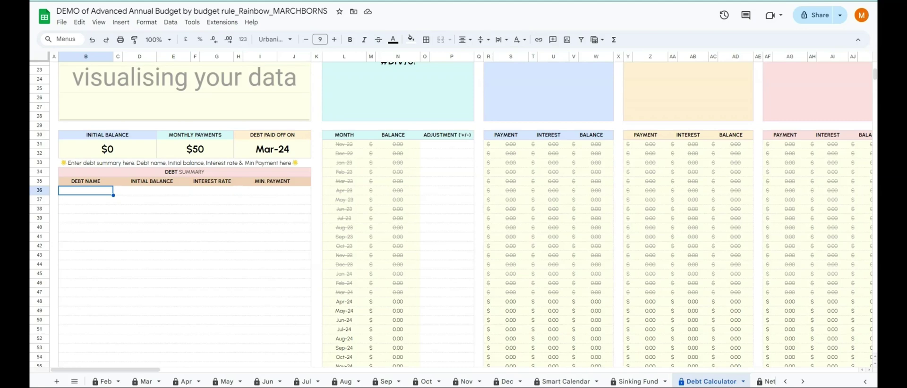
Enter the first debt as "Credit card #" with an initial balance of 1,000, interest rate 15% and minimum payment 100
type("Credit ca")
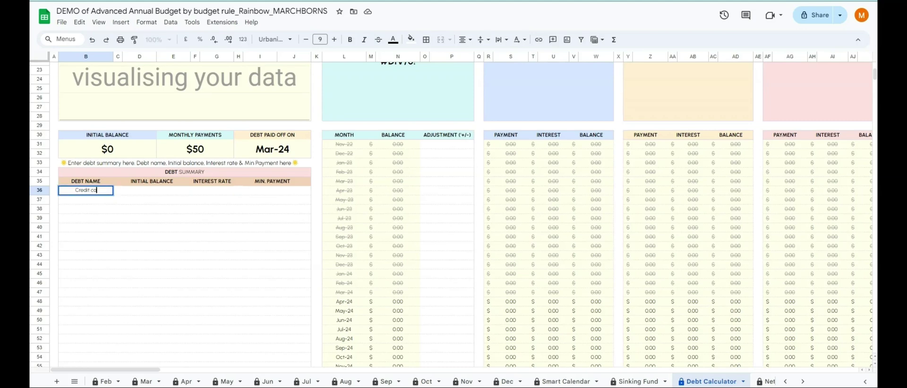
type("rd #")
key("Tab")
type("1,000")
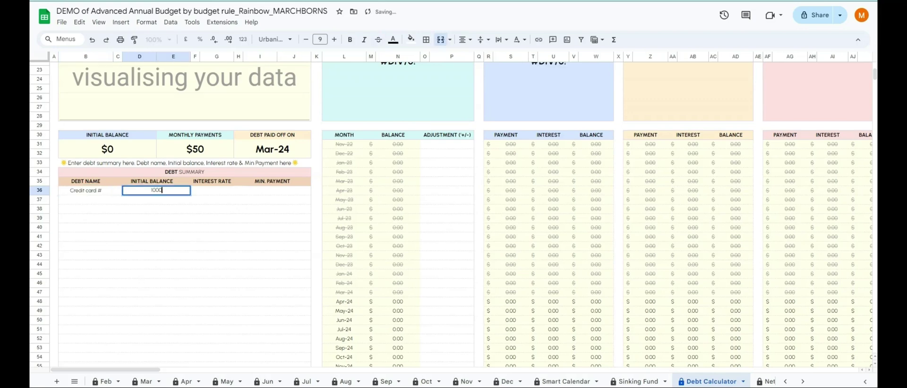
key("Tab")
type("15")
key("Tab")
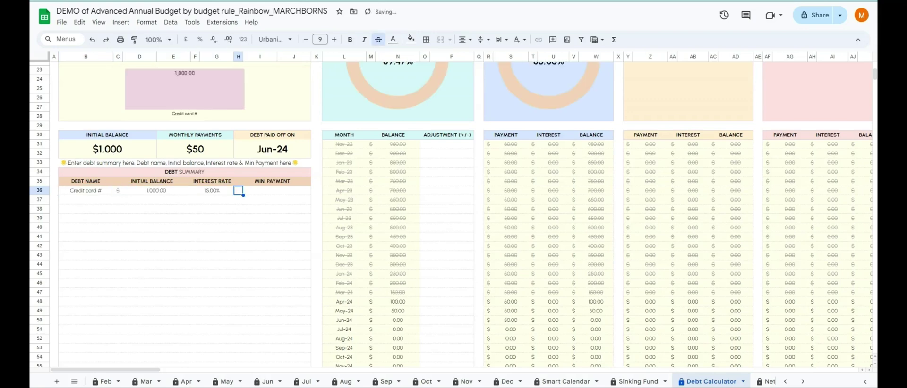
type("100")
key("Return")
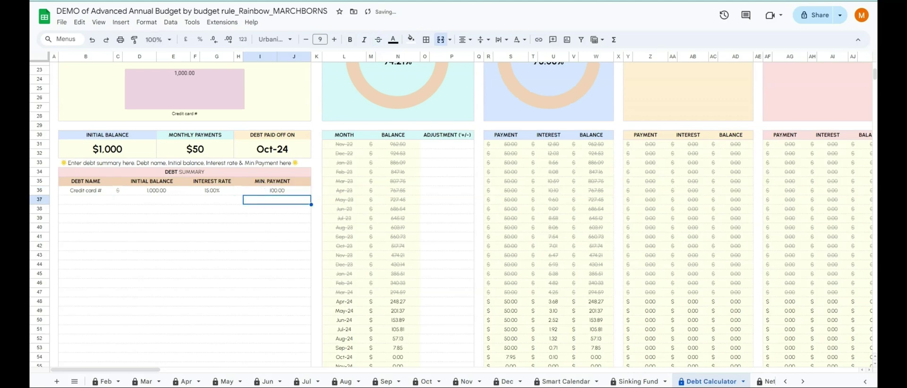
Add "Credit card #2" to the debt summary with an initial balance of 600, interest rate 13% and minimum payment 50
type("Credit card #2")
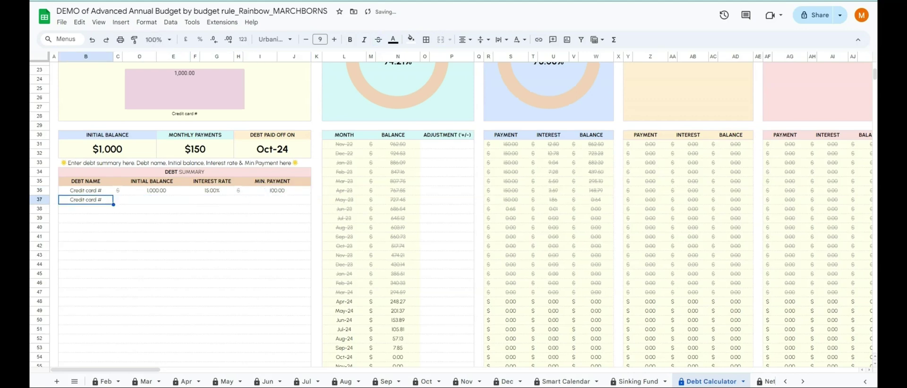
key("Return")
key("Up")
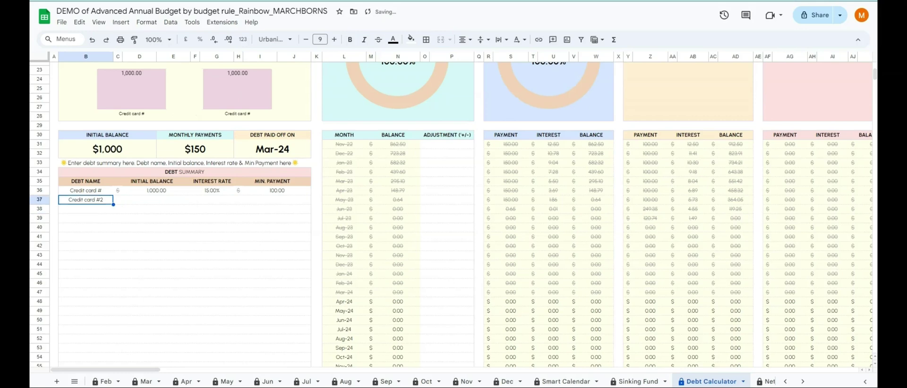
key("Tab")
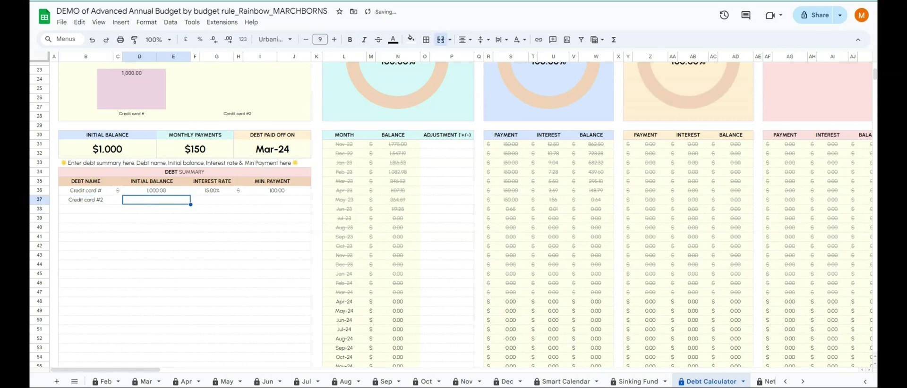
type("600")
key("Tab")
type("13")
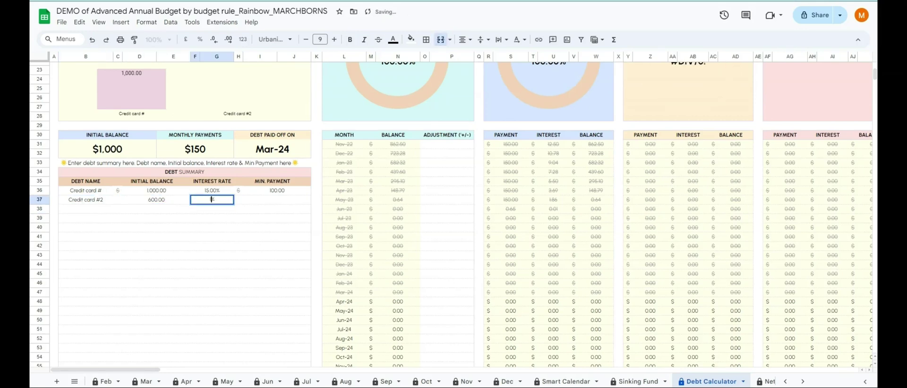
key("Tab")
type("50")
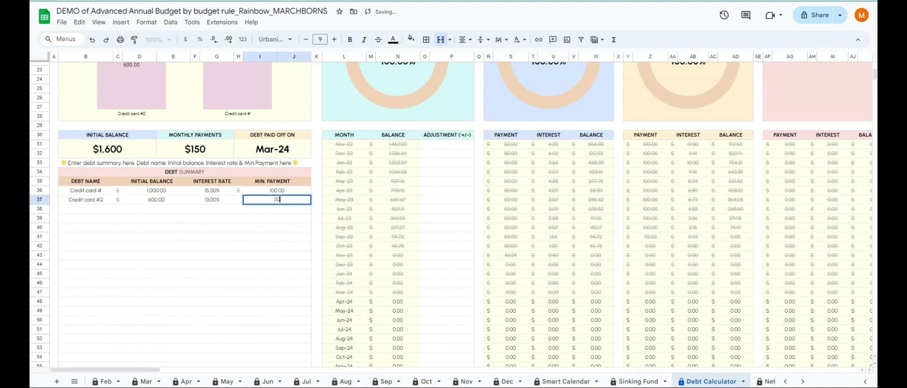
key("Return")
Add "Student loan" to the debt summary with an initial balance of 500, interest rate 10% and minimum payment 50
left_click(85, 209)
type("St")
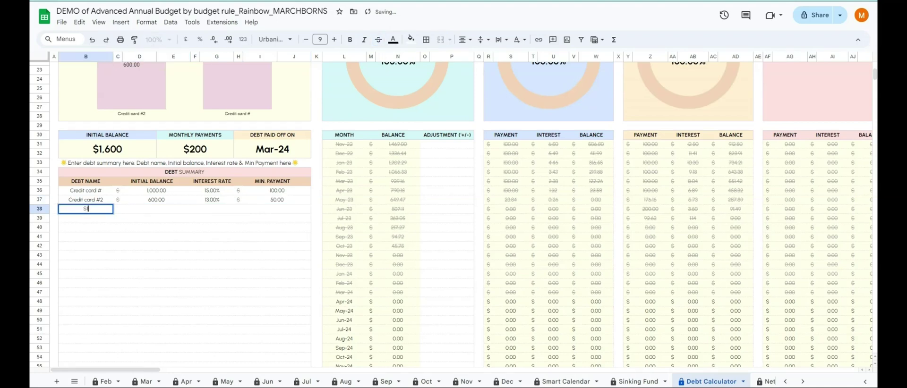
type("udent loan")
key("Tab")
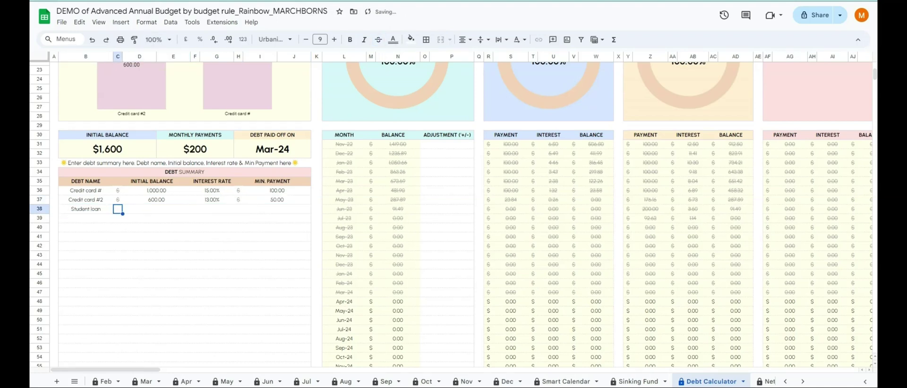
type("500")
key("Tab")
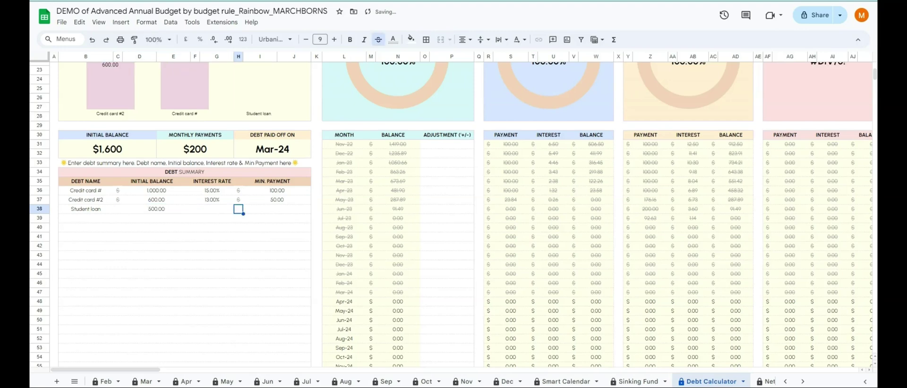
type("10")
key("Tab")
key("Tab")
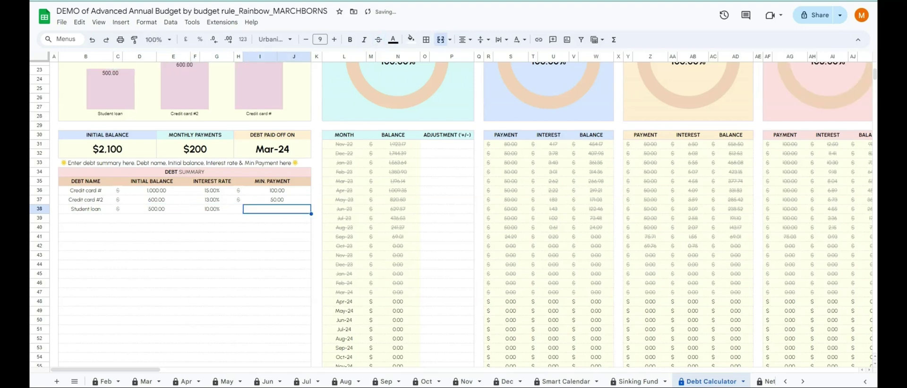
type("50")
key("Return")
Add "Personal Loan" to the debt summary with an initial balance of 800, interest rate 17% and minimum payment 80
key("Left")
key("Left")
key("Left")
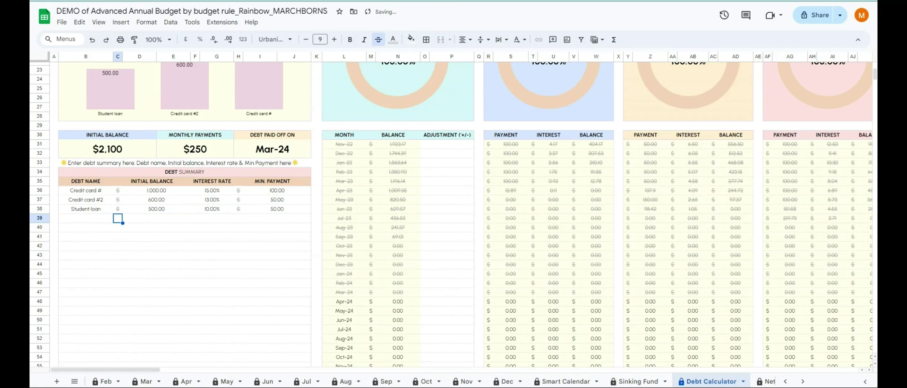
key("Left")
type("Personal Loa")
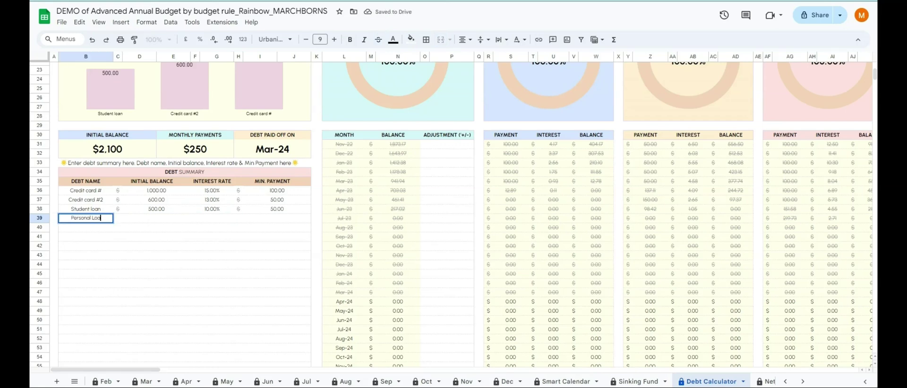
type("n")
key("Tab")
type("5")
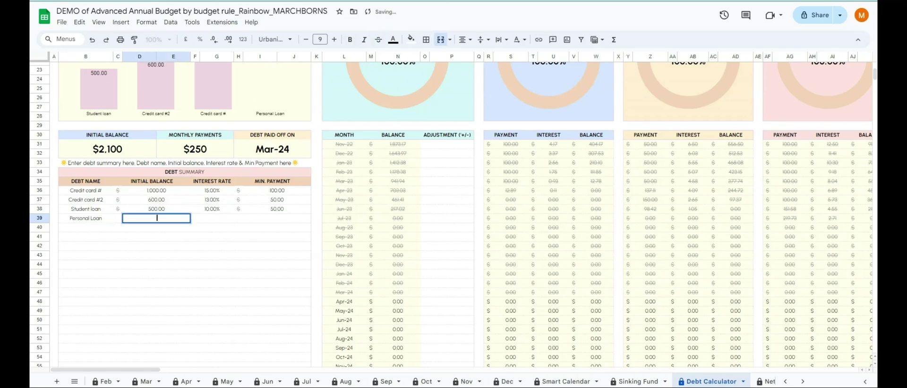
type("800")
key("Tab")
type("1")
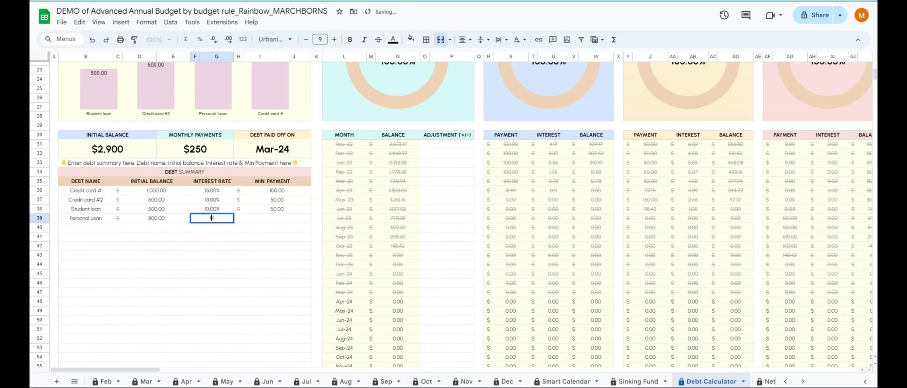
type("7")
key("Tab")
type("80")
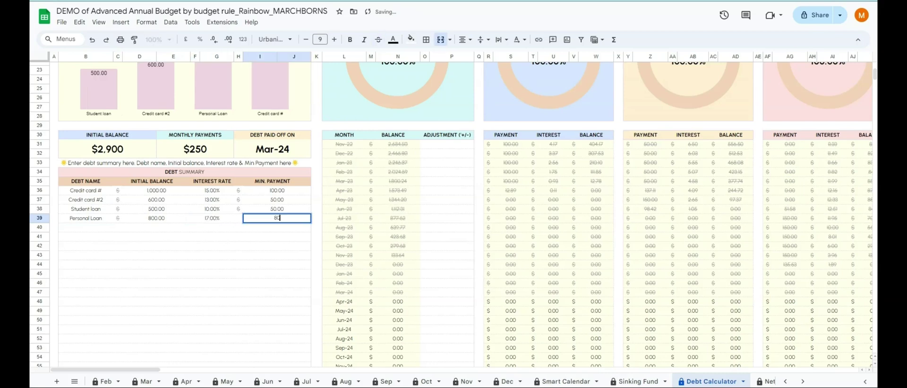
key("Return")
Add "Car Loan" to the debt summary with an initial balance of 10,000, interest rate 10% and minimum payment 1,000
type("Car")
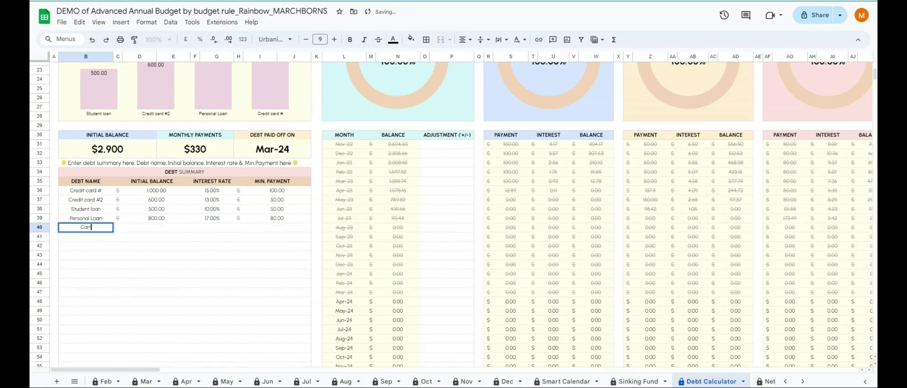
type(" Loan")
key("Tab")
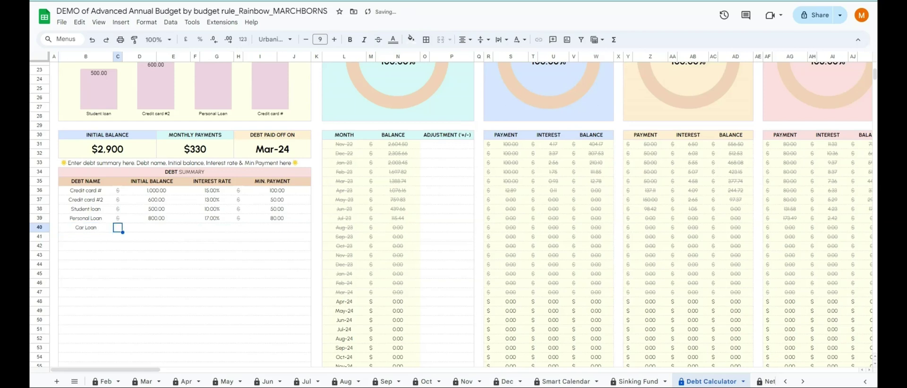
key("Tab")
type("10,000")
key("Tab")
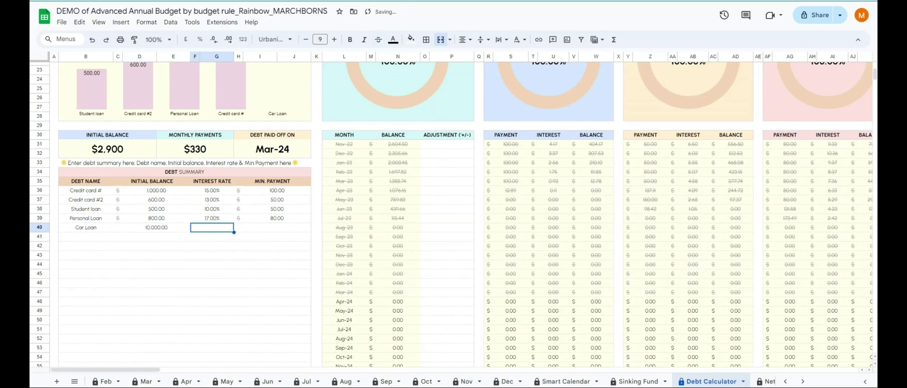
type("10")
key("Tab")
type("1,00")
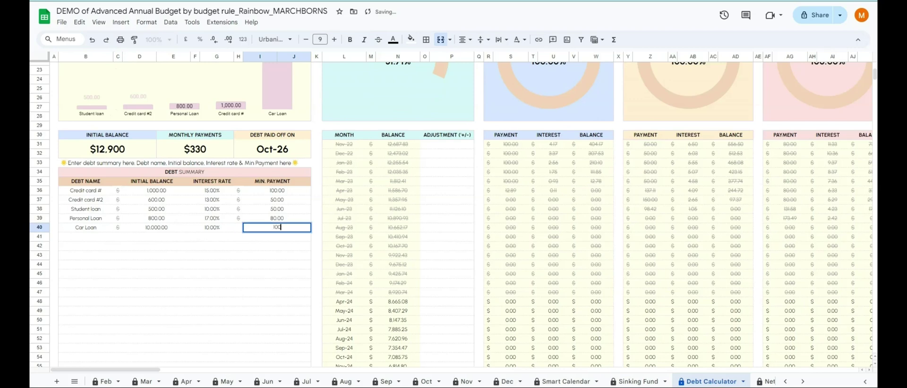
type("0")
key("Return")
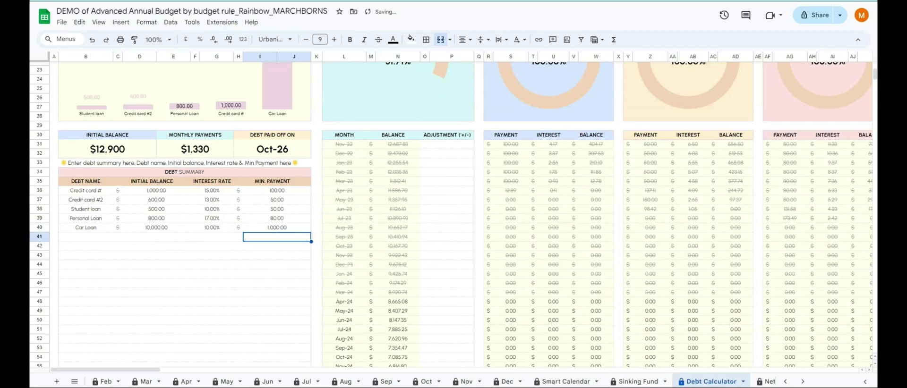
Examine the Strategy Sorted Debt Summary below the debt list, and review the payoff date, balance chart and debt overview cards
scroll(193, 300, "down", 5)
scroll(193, 300, "down", 12)
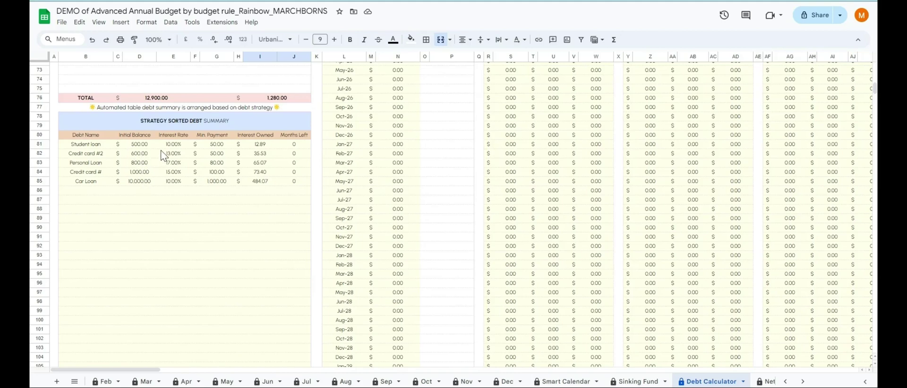
scroll(161, 187, "up", 15)
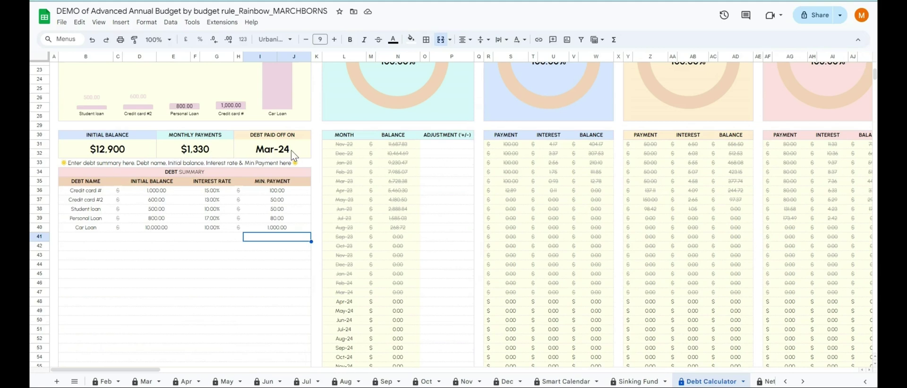
scroll(313, 232, "up", 5)
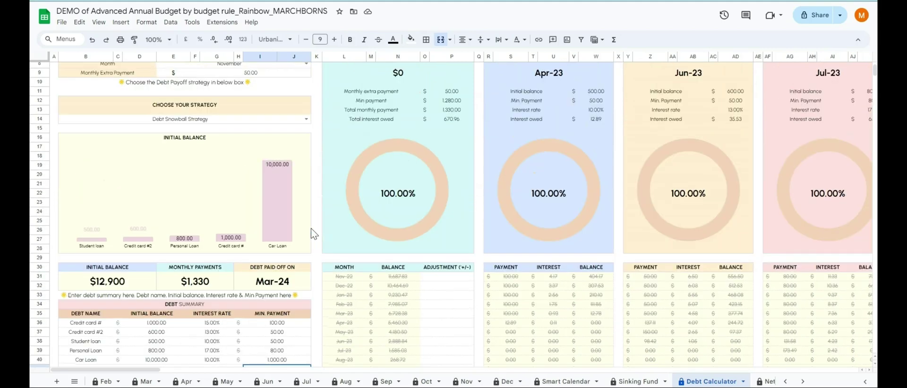
scroll(312, 233, "up", 3)
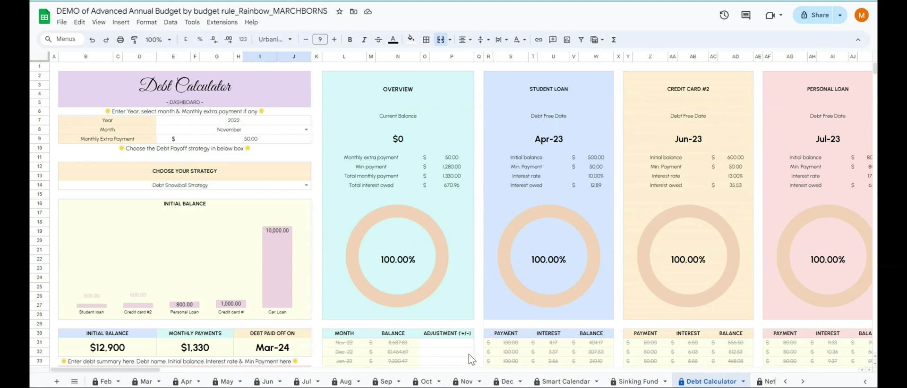
Set the Monthly Extra Payment on the Debt Calculator dashboard to 200
left_click(276, 138)
type("20")
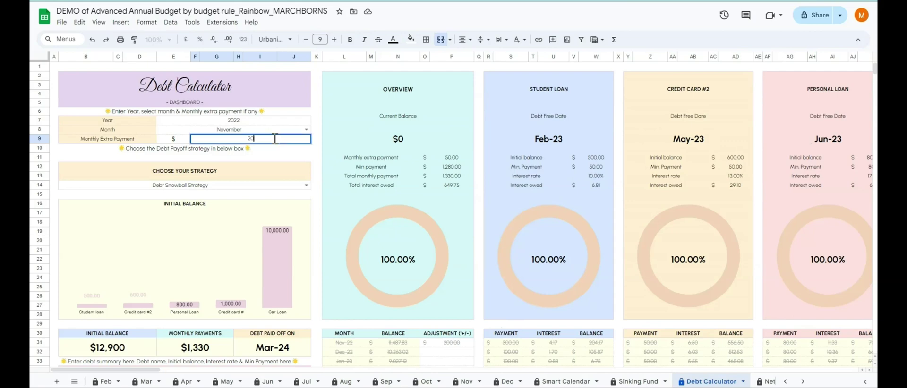
type("0")
key("Return")
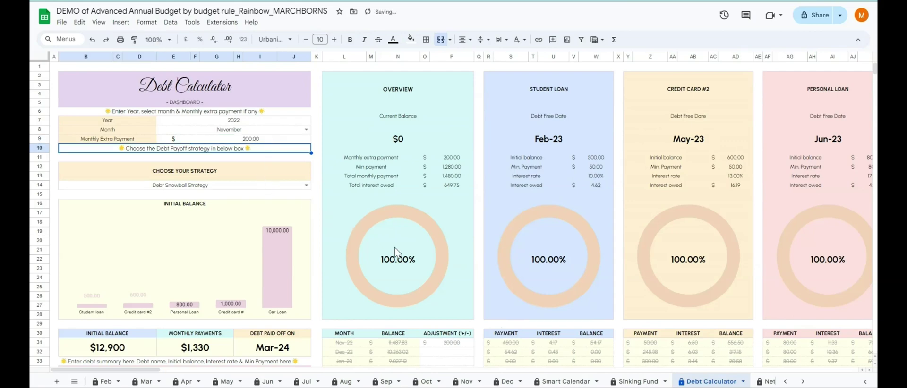
Clear the existing Nov-22 adjustment in the overview schedule and enter -50 instead
left_click(468, 345)
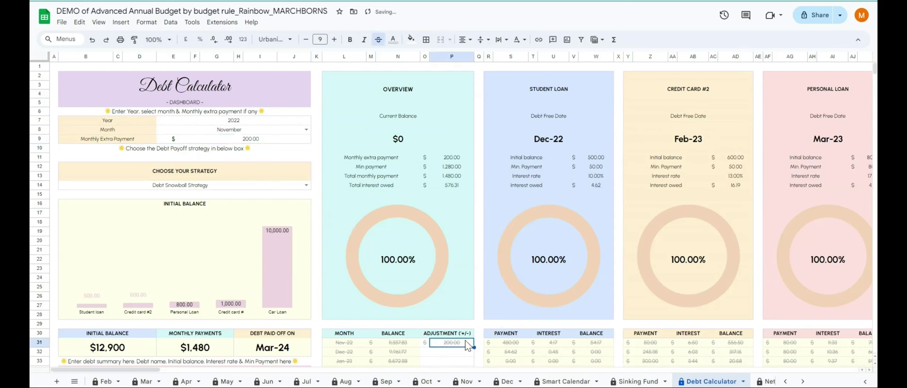
key("Delete")
scroll(467, 340, "down", 3)
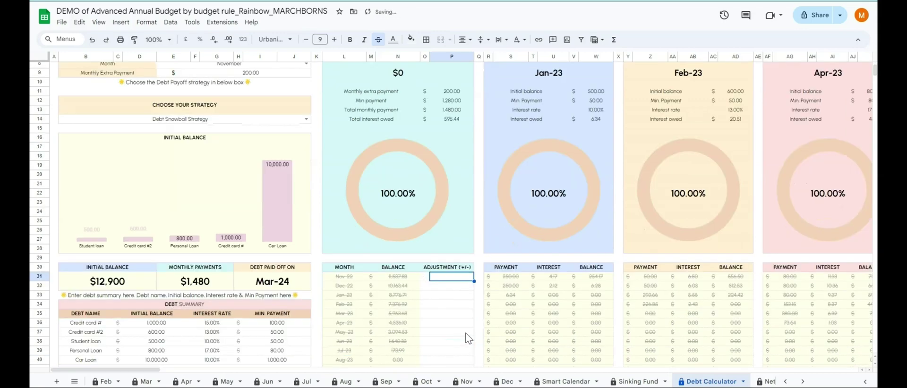
type("-50")
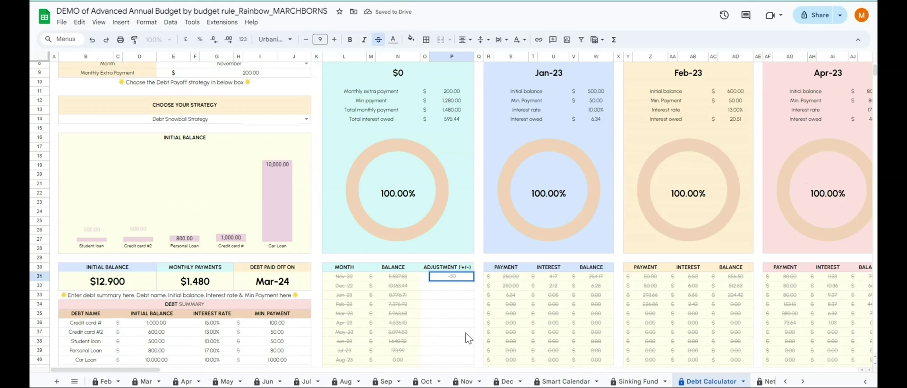
key("Return")
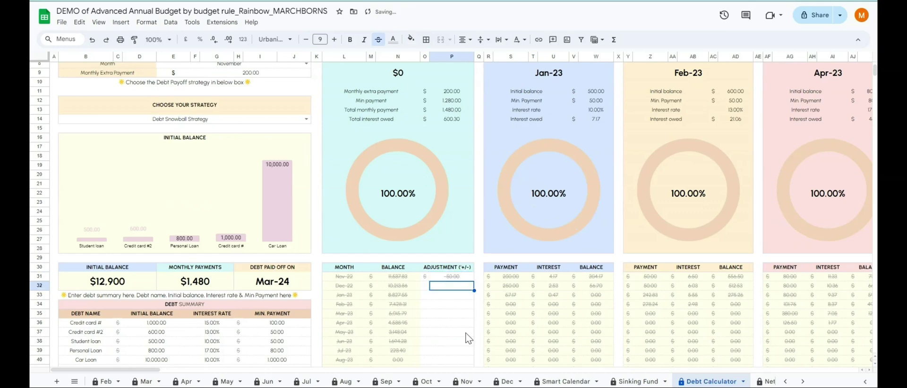
key("Up")
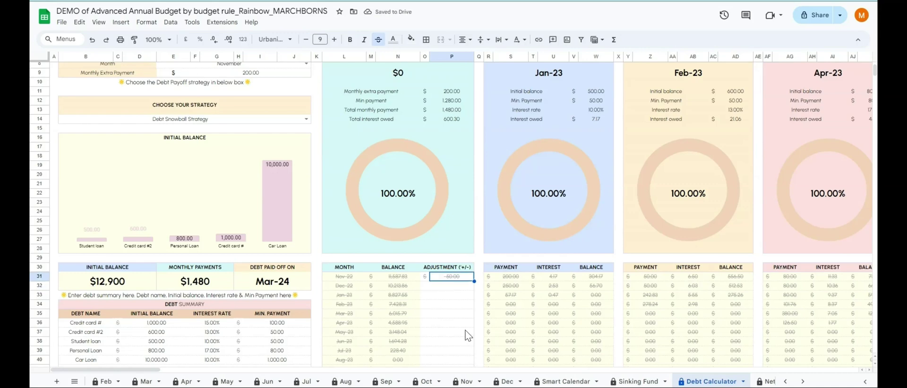
Enter an adjustment of 200 for Dec-22 in the overview schedule and review the debt-free dates
left_click(449, 286)
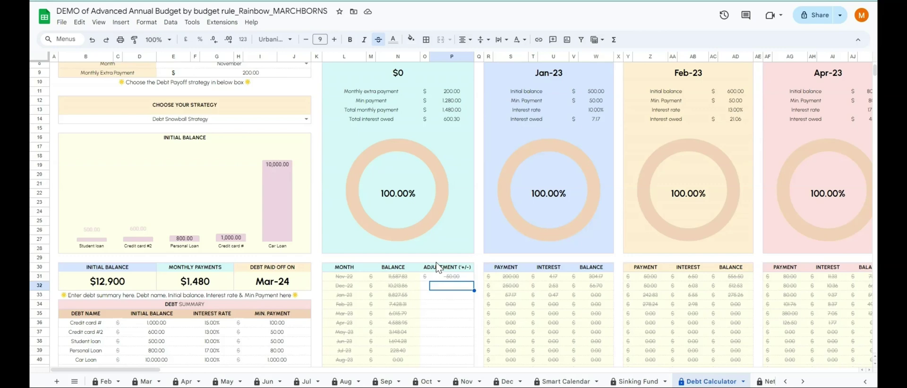
type("200")
key("Return")
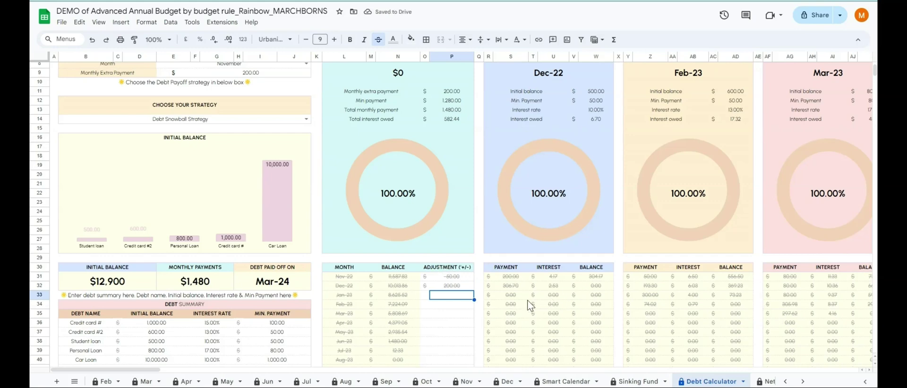
scroll(529, 305, "up", 3)
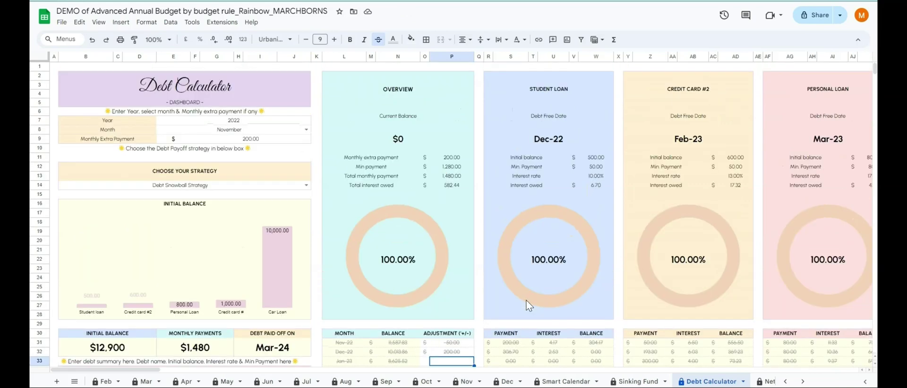
scroll(530, 305, "down", 5)
scroll(529, 305, "up", 5)
Open the Net Worth sheet and look over its dashboard charts, net worth table and assets table
left_click(762, 382)
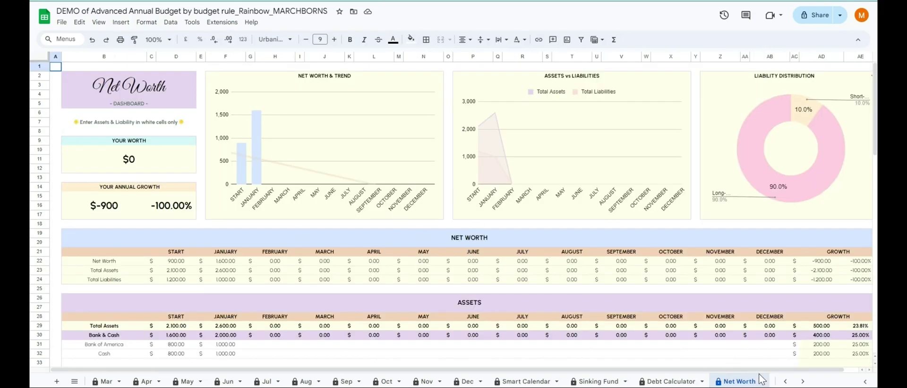
left_click(803, 382)
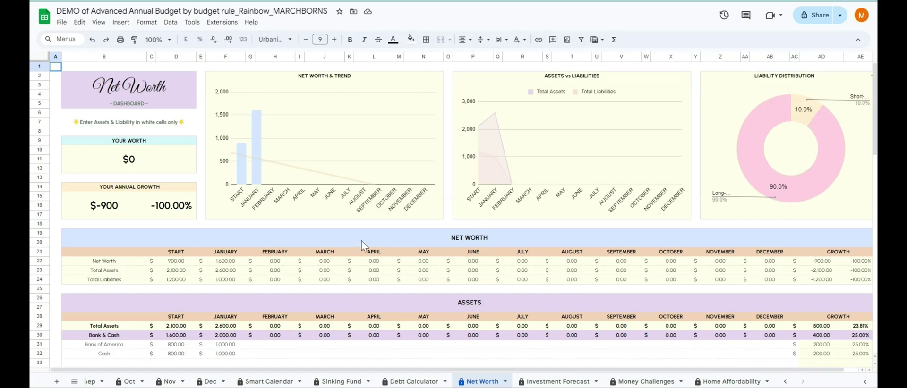
scroll(362, 245, "down", 2)
scroll(362, 245, "up", 2)
scroll(362, 245, "down", 4)
scroll(361, 241, "up", 4)
left_click(640, 381)
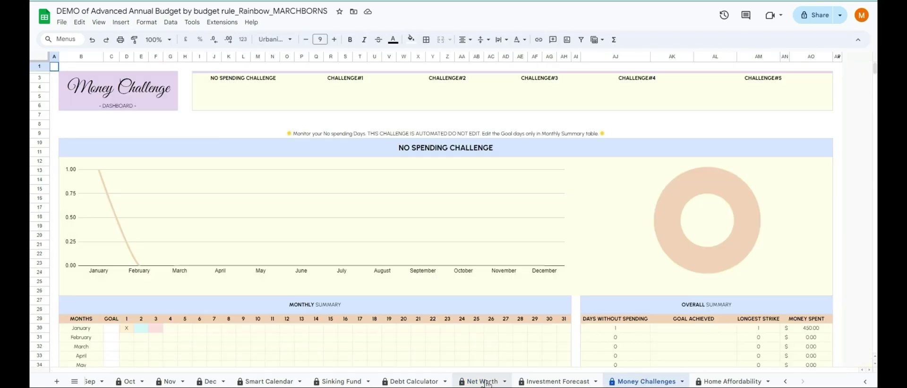
left_click(482, 381)
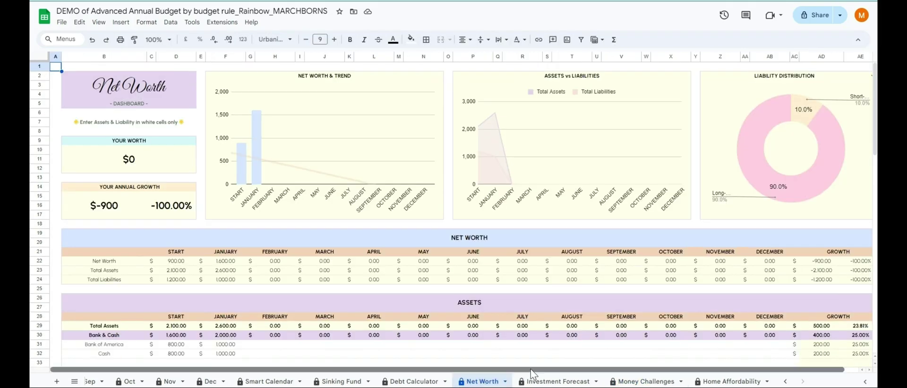
Switch the Net Worth distribution chart to Assets Distribution and back to Liability Distribution
scroll(522, 370, "right", 1)
double_click(860, 74)
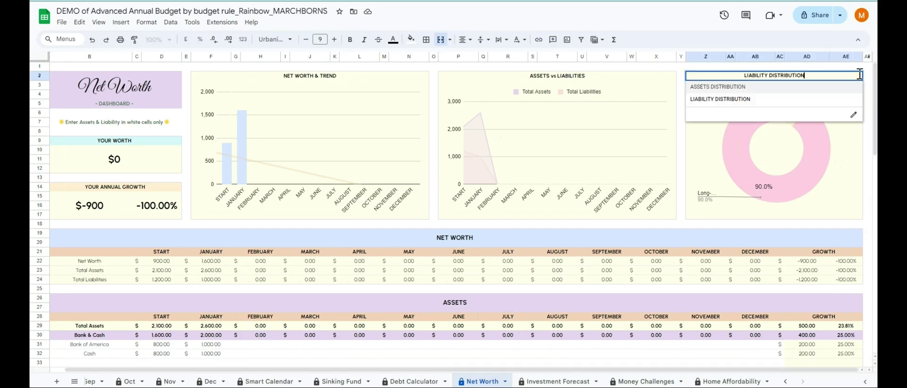
left_click(772, 87)
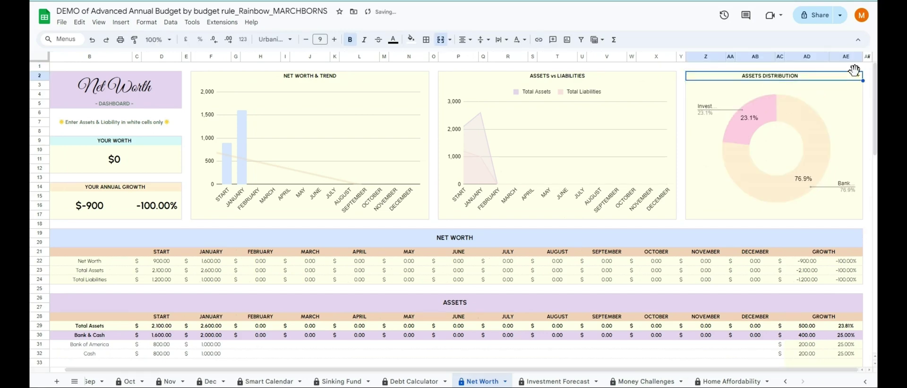
double_click(858, 76)
left_click(773, 100)
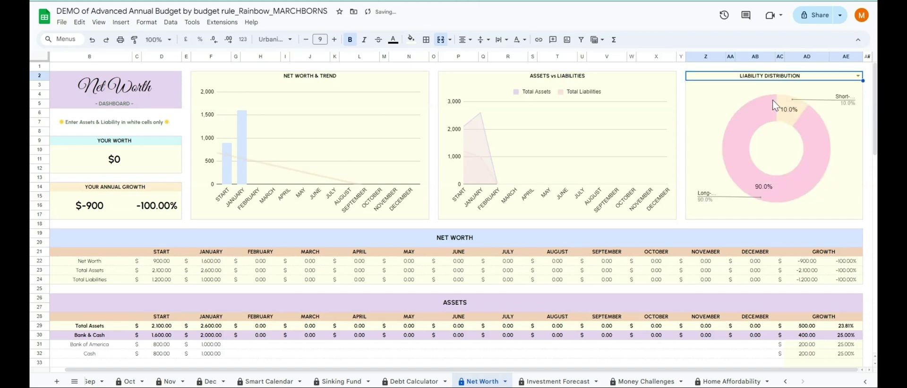
Examine the Assets section from Bank & Cash to Properties and select the Bank of America start value
left_click_drag(529, 370, 314, 369)
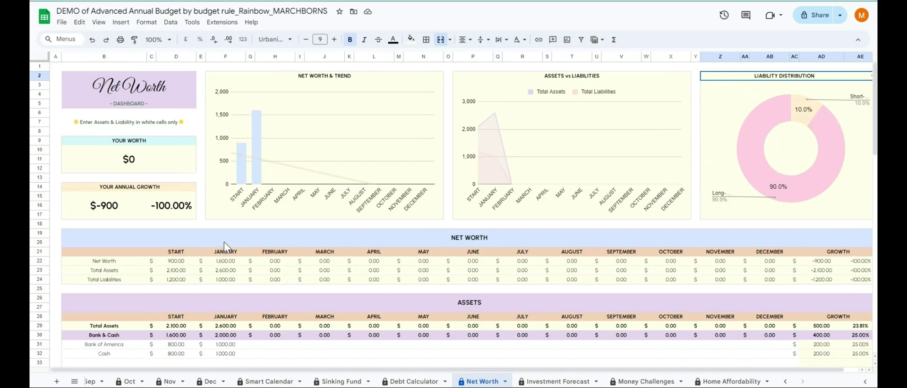
scroll(224, 245, "down", 2)
scroll(225, 246, "down", 2)
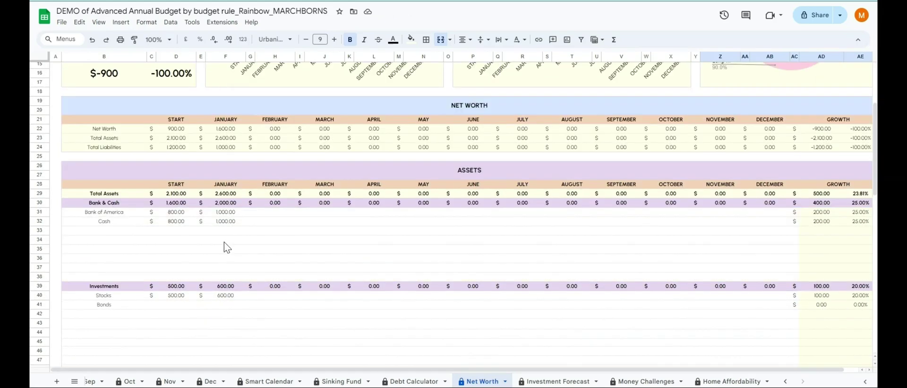
scroll(224, 246, "down", 2)
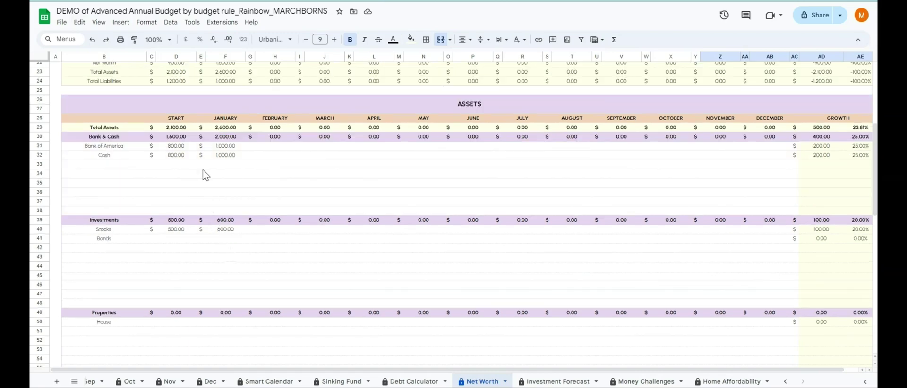
left_click(180, 119)
left_click(178, 146)
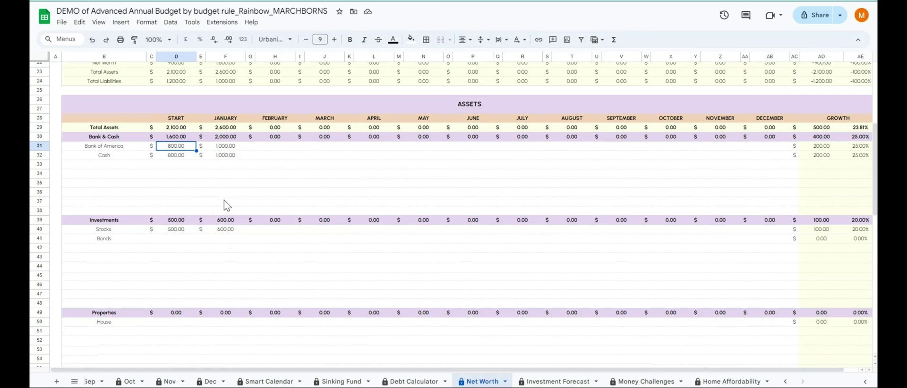
Examine the start value cells of the asset accounts from Bank of America to Cryptocurrencies and the Liabilities section
left_click(119, 149)
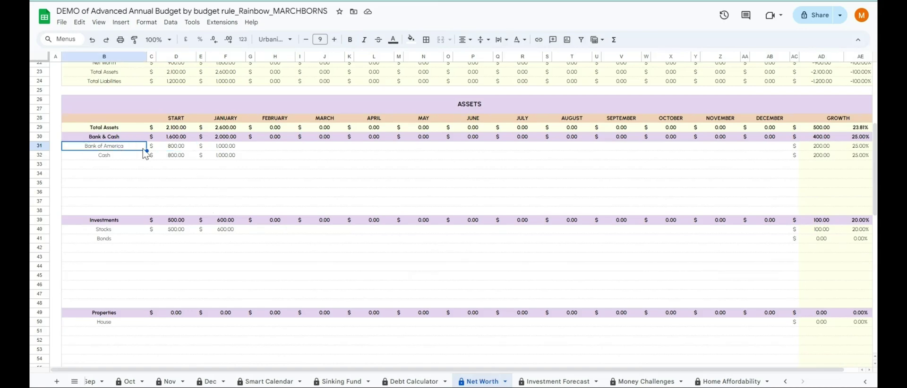
scroll(147, 146, "down", 2)
scroll(146, 147, "up", 2)
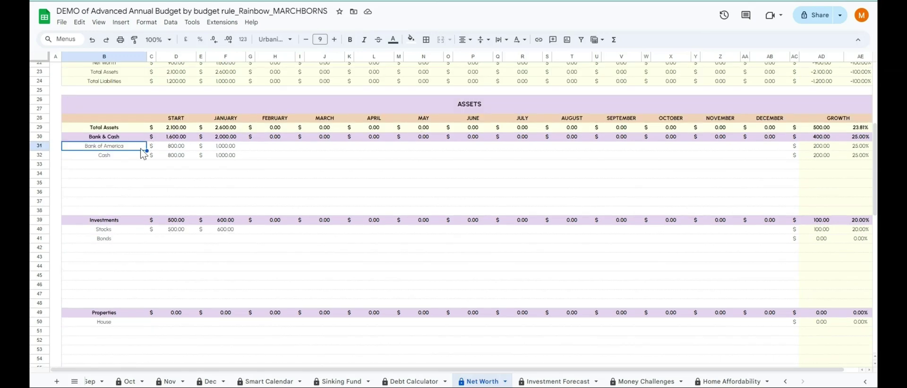
left_click(176, 147)
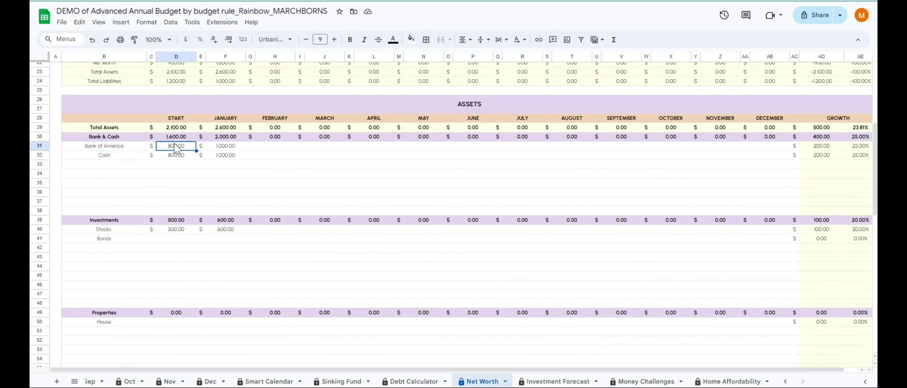
left_click(179, 157)
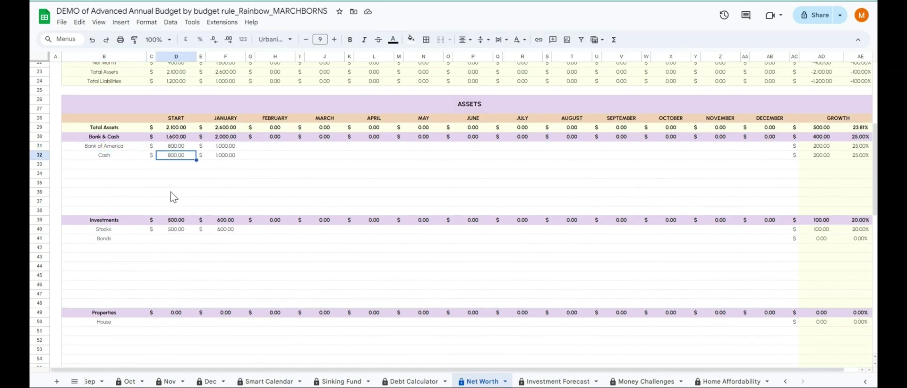
left_click(181, 229)
left_click(171, 324)
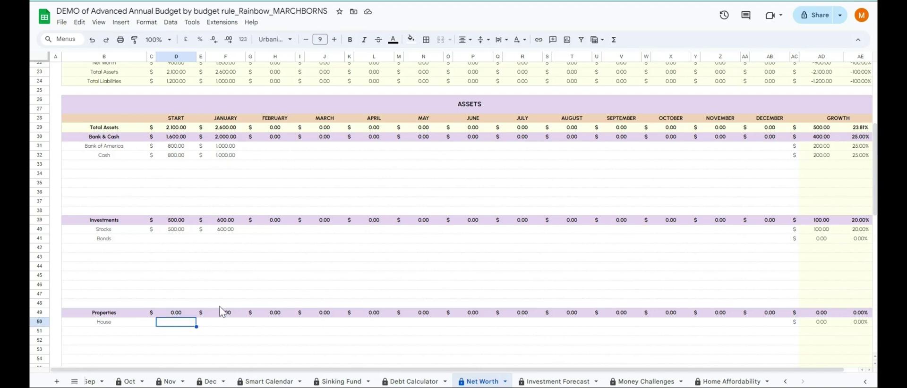
scroll(223, 304, "down", 4)
left_click(181, 208)
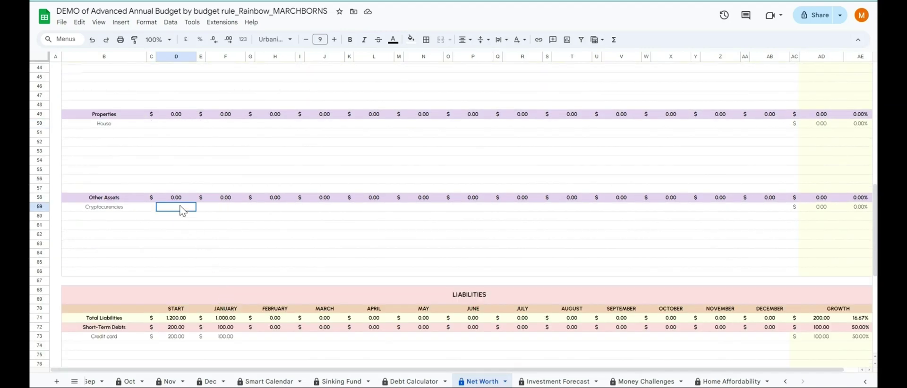
scroll(246, 261, "down", 1)
scroll(248, 262, "down", 1)
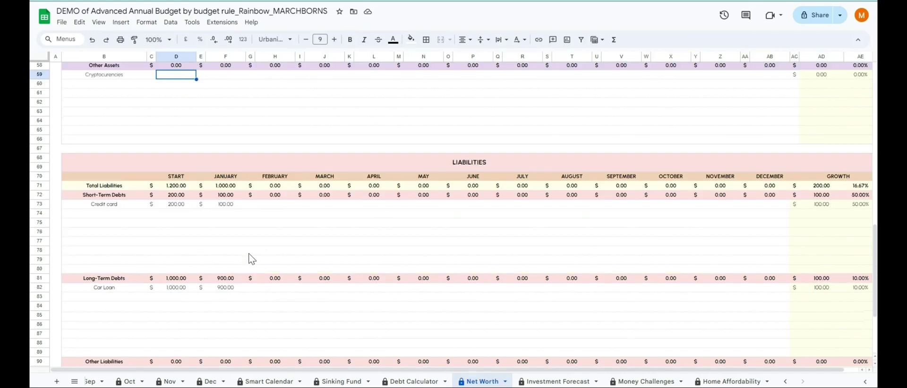
Enter start values of 10,000 for House and 1,000 for Cryptocurrencies in the Assets section
scroll(250, 259, "up", 3)
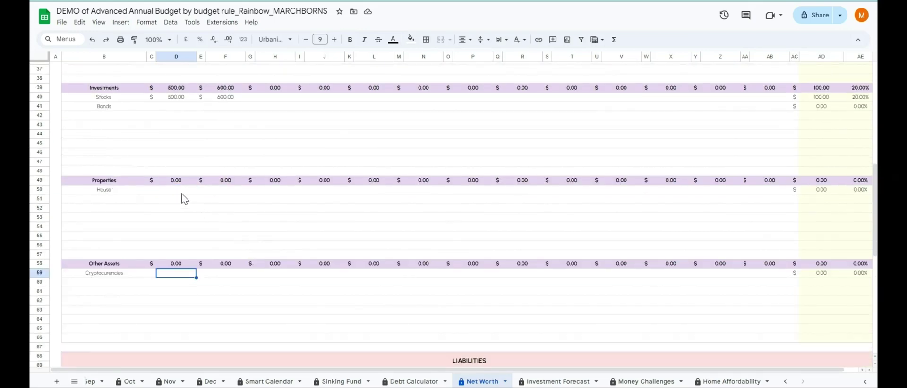
left_click(179, 191)
type("10,")
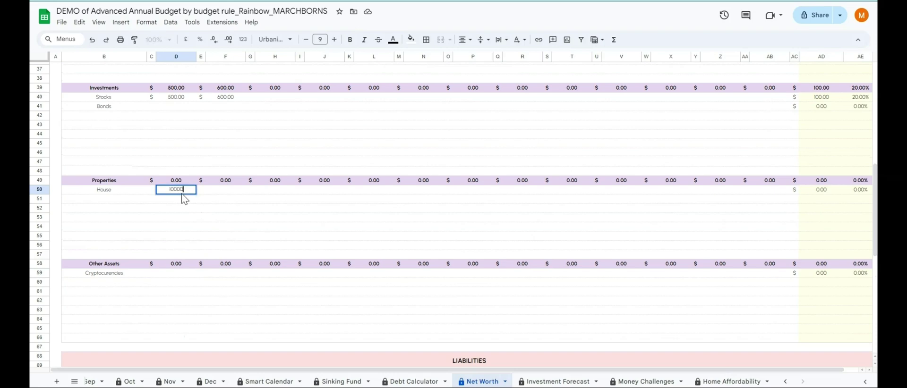
type("000")
key("Return")
double_click(172, 276)
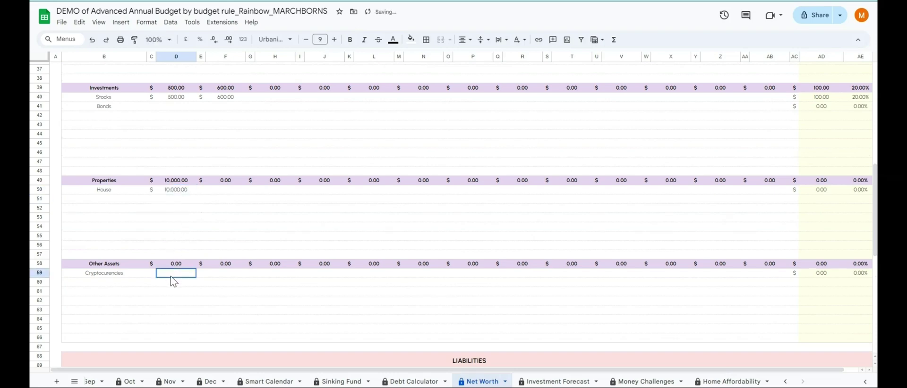
type("1,000")
key("Return")
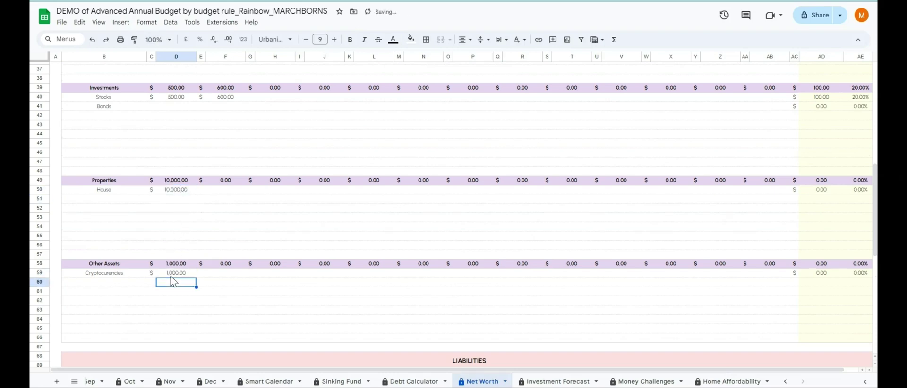
Check the Credit card and Car Loan start values in Liabilities and enter 100 as the start value for Unpaid Tax
scroll(171, 255, "down", 5)
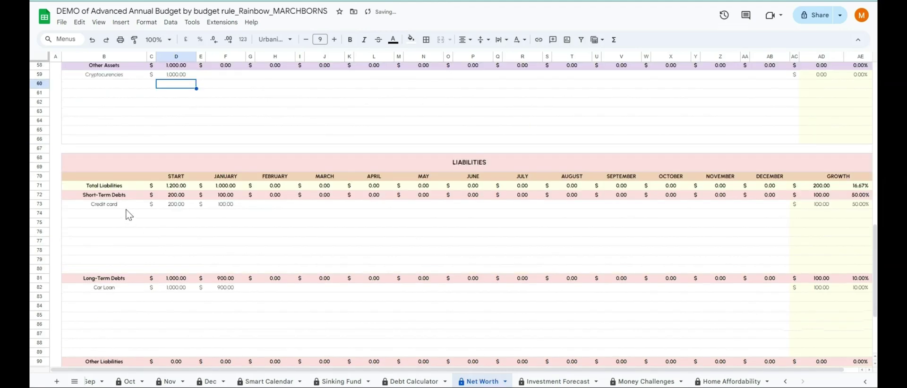
left_click(140, 207)
left_click(165, 207)
scroll(137, 253, "down", 3)
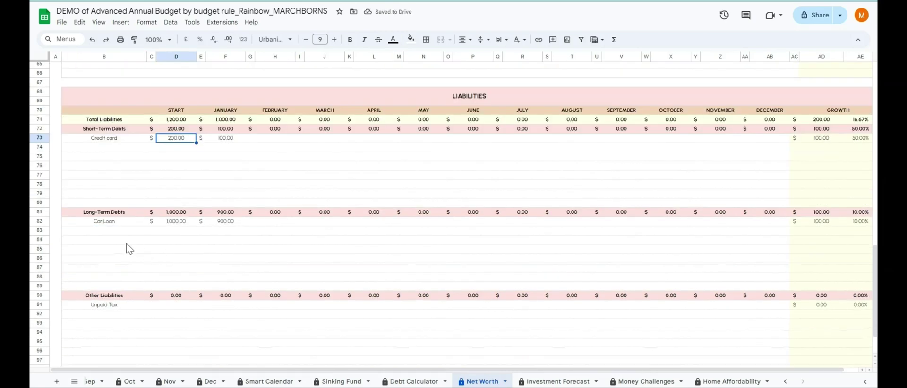
left_click(114, 222)
left_click(174, 222)
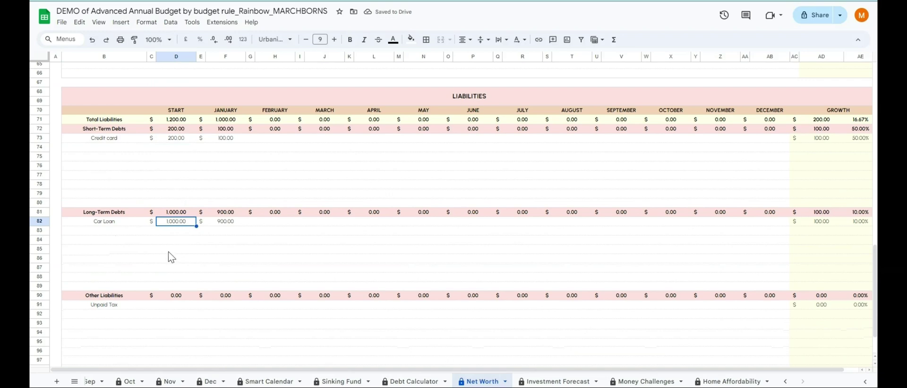
scroll(172, 256, "down", 2)
left_click(109, 259)
left_click(178, 263)
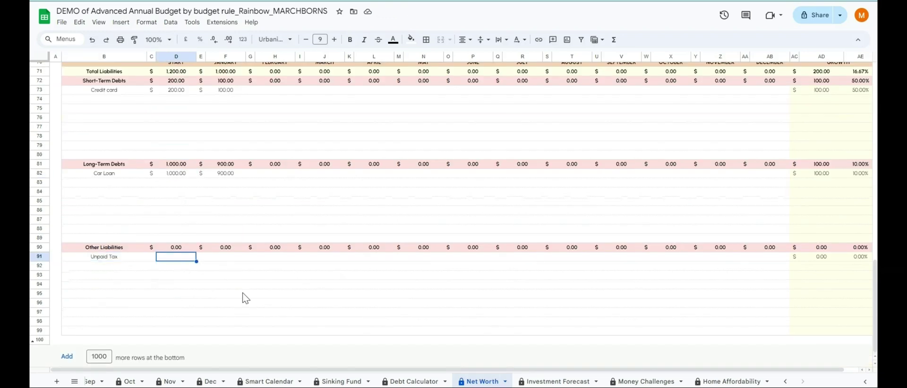
key("Return")
type("100")
key("Return")
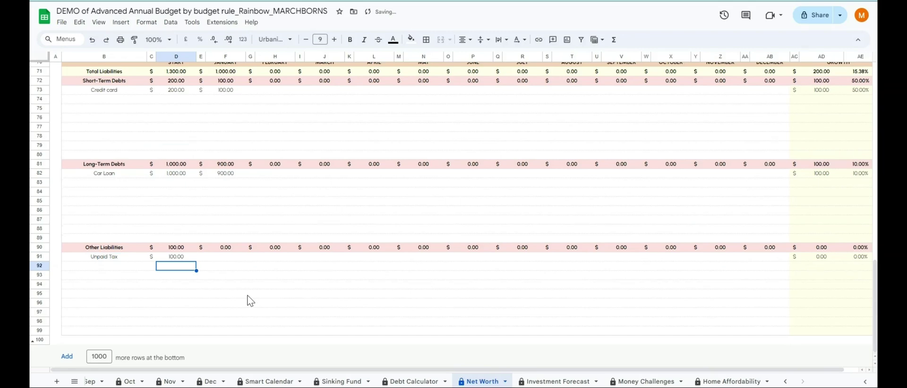
Return to the Assets section and review the January values of Bank of America, Cash and Stocks
scroll(250, 298, "up", 3)
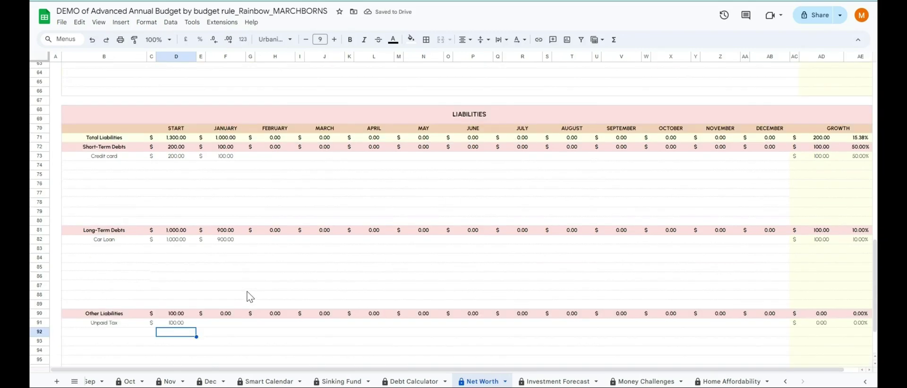
scroll(250, 297, "up", 12)
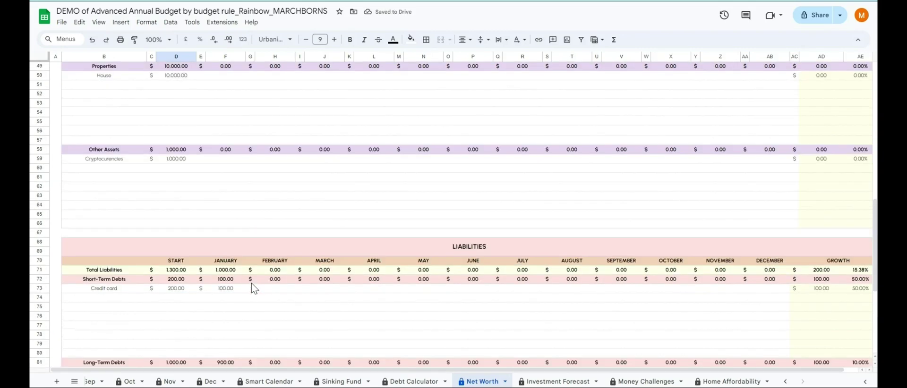
scroll(253, 288, "up", 9)
scroll(252, 285, "down", 3)
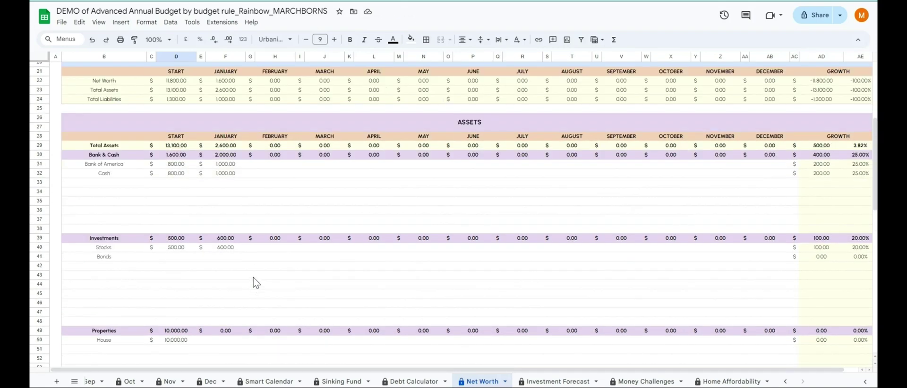
left_click(234, 167)
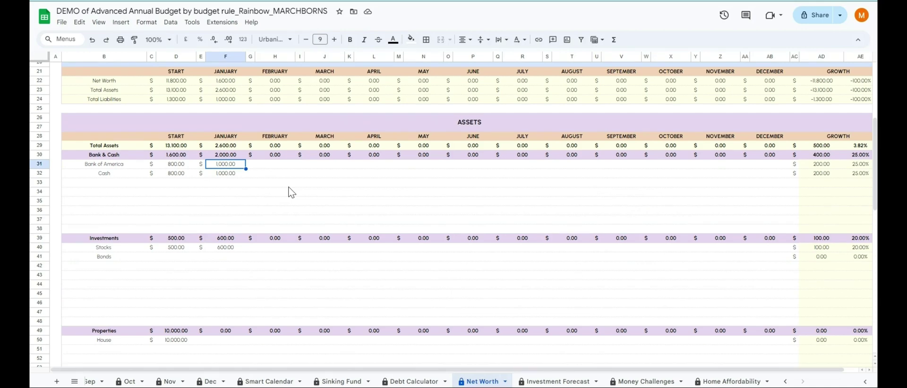
left_click(236, 175)
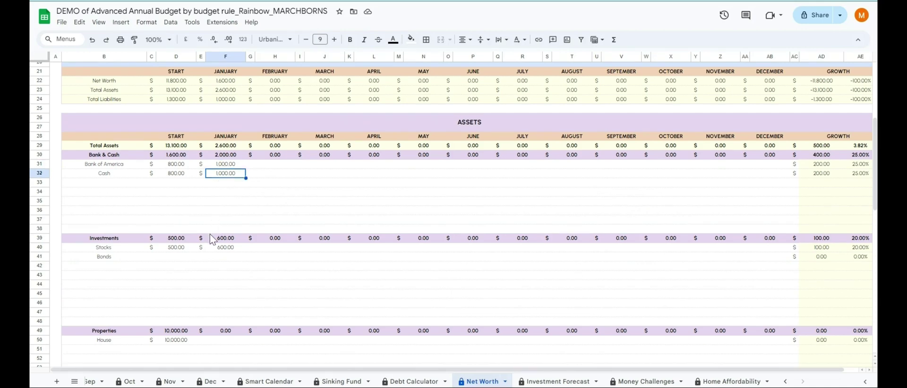
left_click(228, 247)
scroll(264, 257, "down", 3)
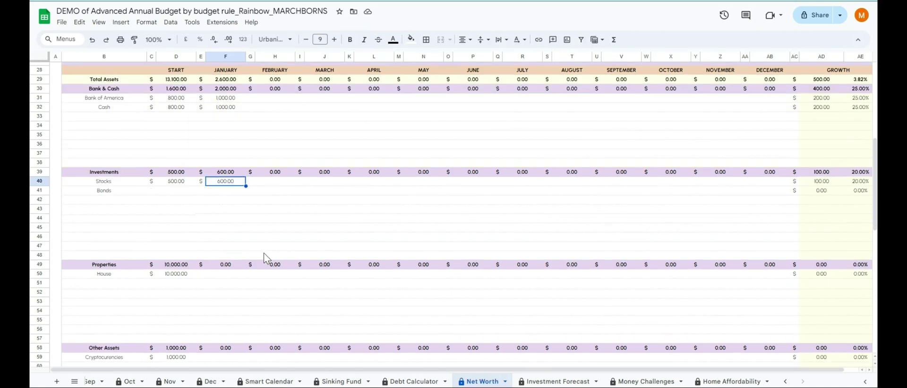
scroll(264, 258, "down", 3)
Enter January values of 110,000 for House and 1,100 for Cryptocurrencies in the Assets section
left_click(232, 209)
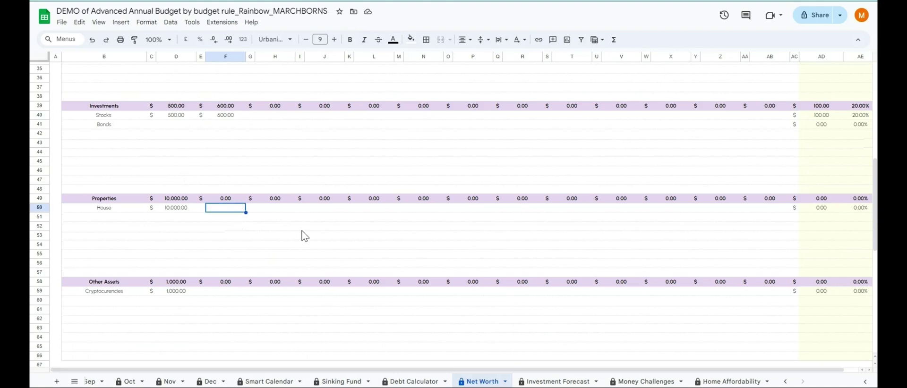
key("Return")
type("110,000")
key("Return")
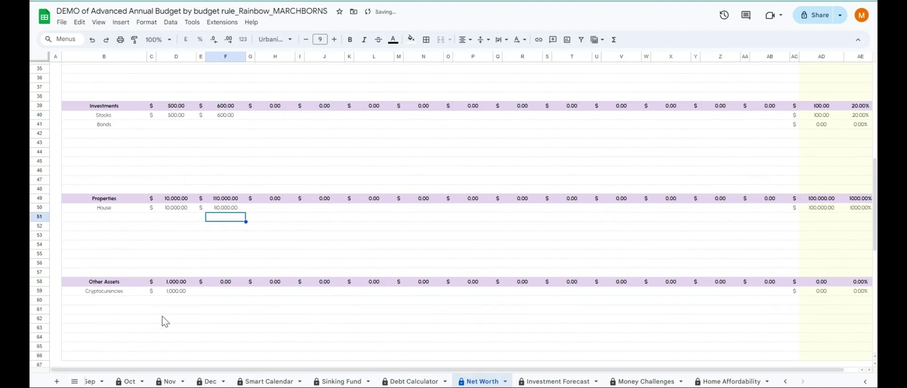
left_click(229, 292)
double_click(227, 291)
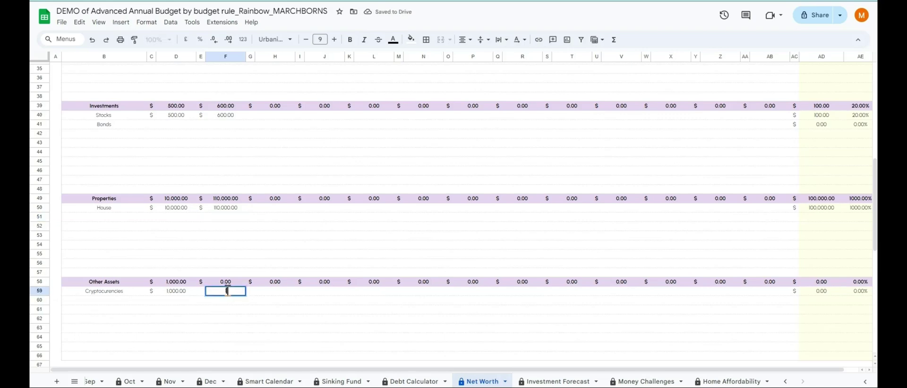
type("1100")
key("Return")
Review the Liabilities section and the Net Worth dashboard's charts and summary table
scroll(227, 291, "down", 6)
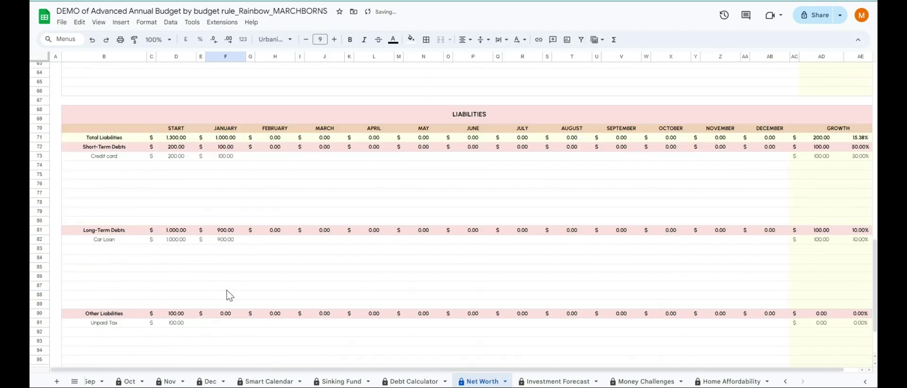
scroll(259, 294, "up", 15)
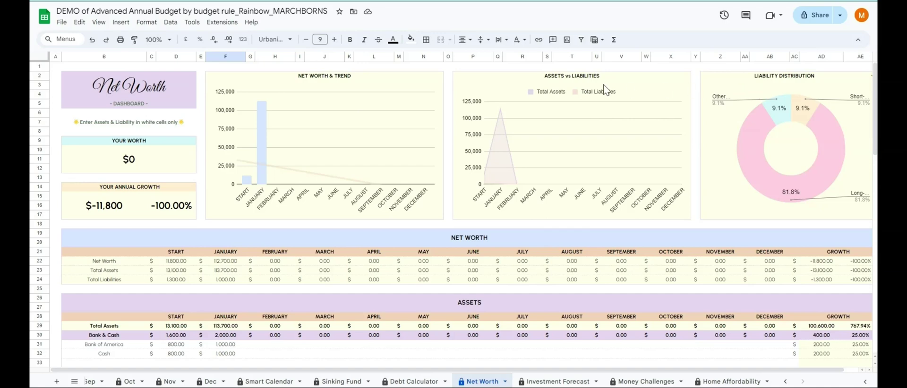
scroll(508, 374, "right", 1)
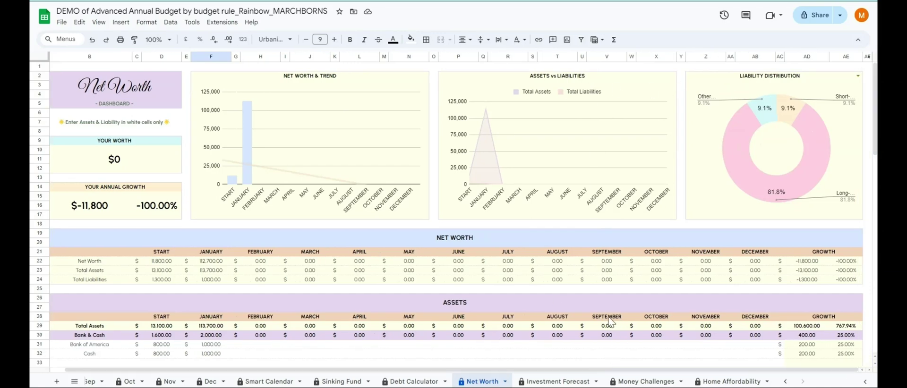
Open the Investment Forecast sheet and look over its year setting, overview charts and Investment Summary table
left_click(547, 382)
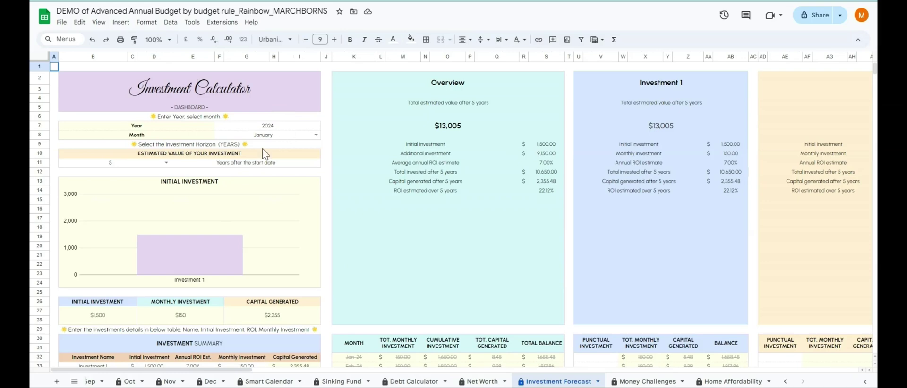
left_click(263, 127)
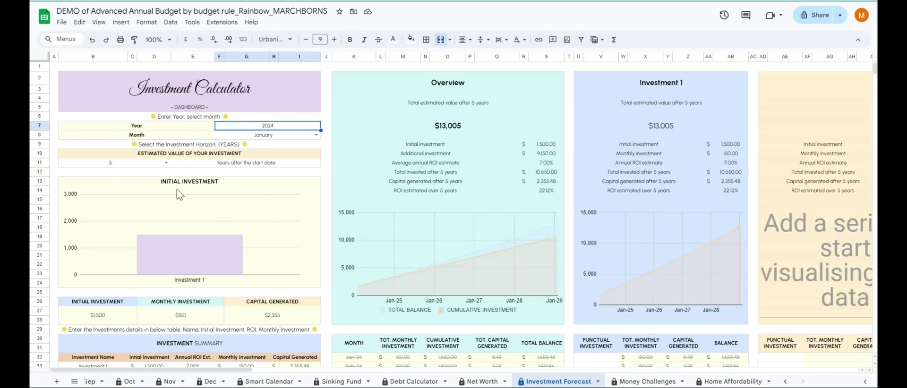
scroll(180, 194, "down", 5)
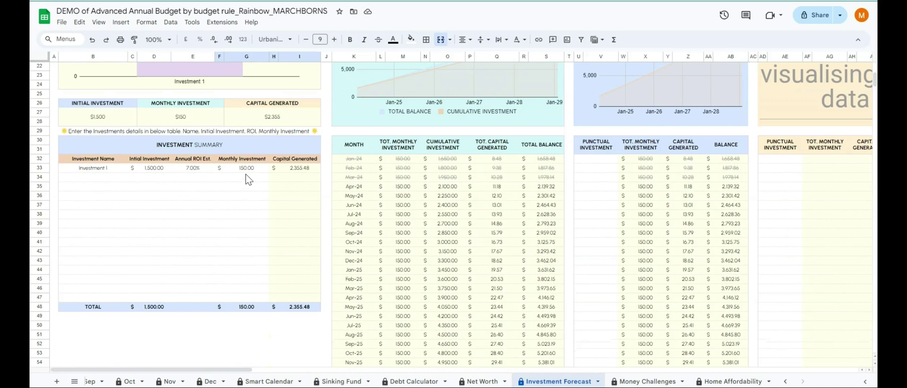
scroll(248, 178, "up", 5)
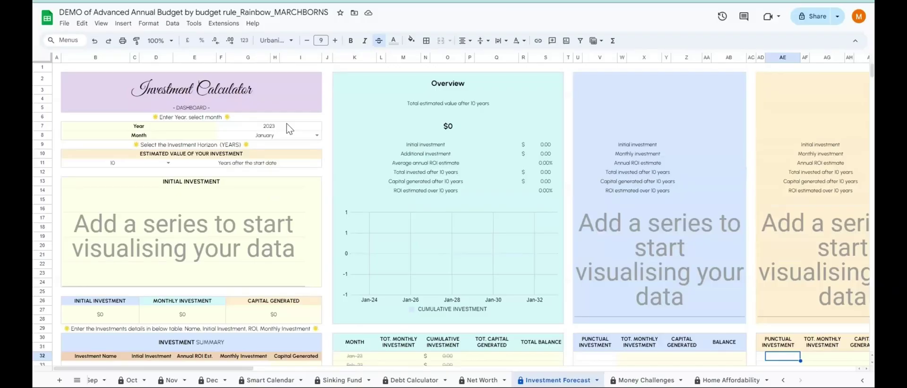
Check the Investment Calculator's year and choose January as the start month
left_click(285, 130)
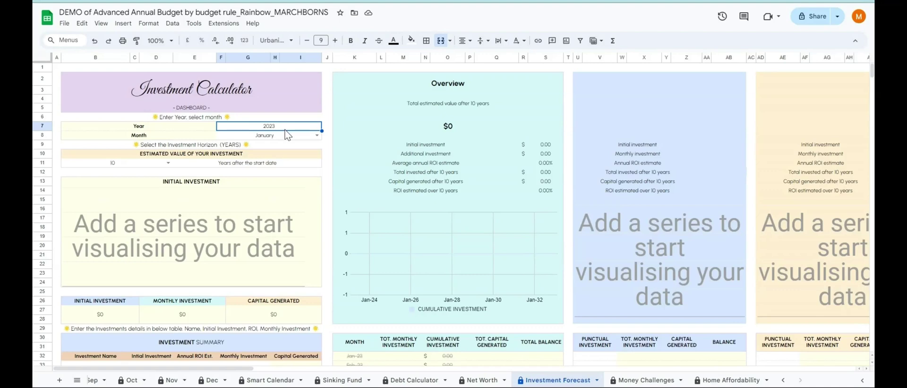
left_click(317, 136)
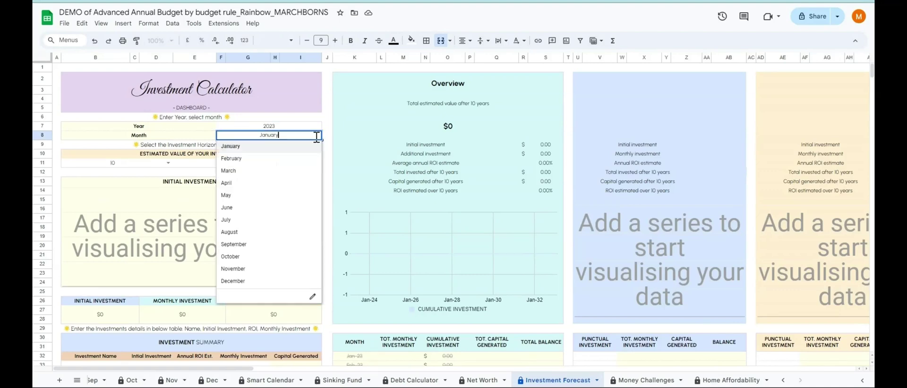
left_click(297, 147)
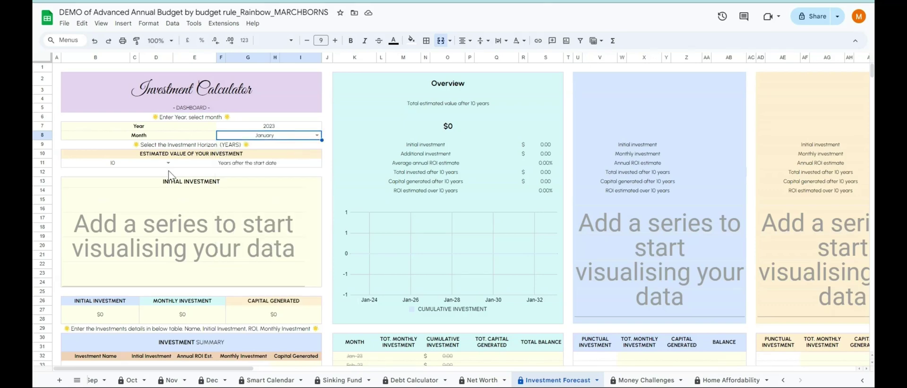
Choose 10 years as the investment horizon after browsing the available year options
left_click(136, 167)
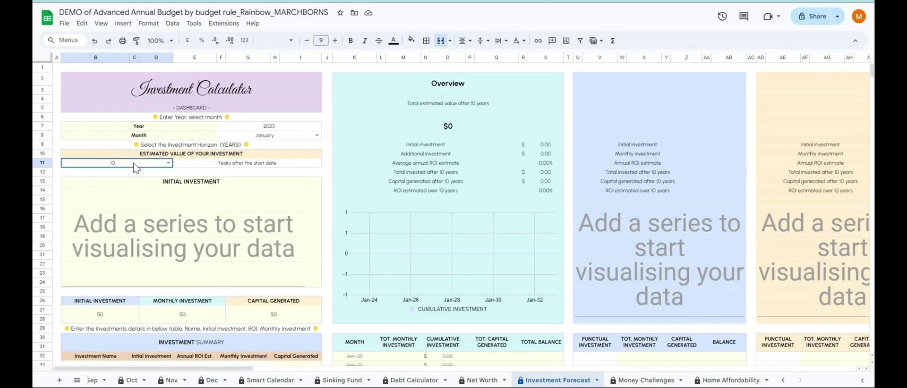
left_click(169, 164)
scroll(95, 274, "down", 8)
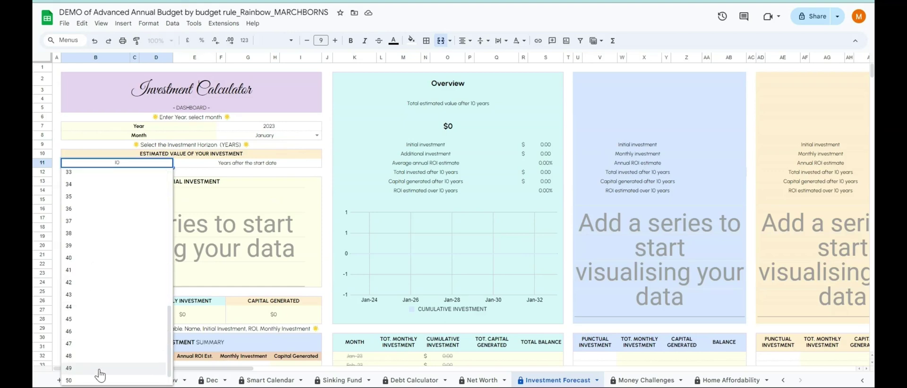
scroll(120, 307, "up", 8)
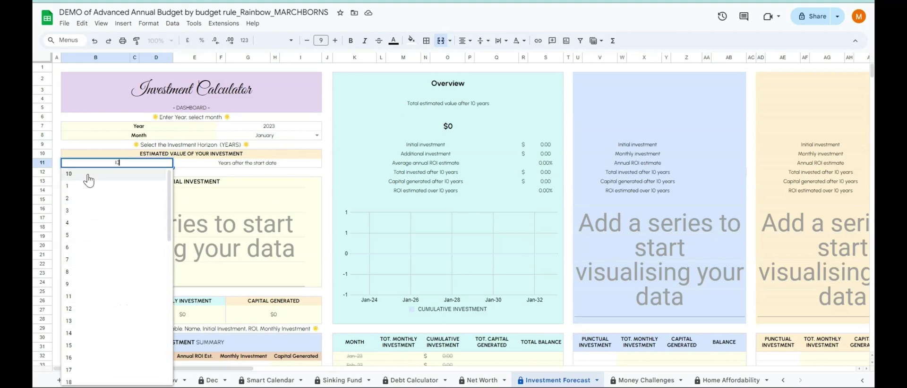
left_click(88, 175)
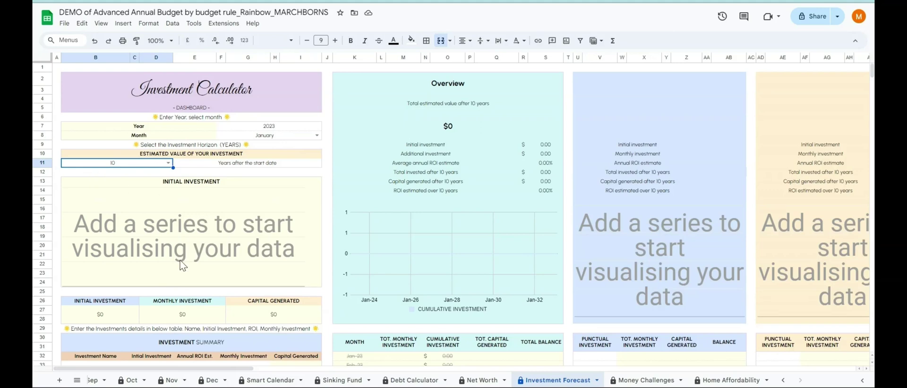
Review the Investment Summary table's entry columns and the empty overview and individual investment sections
scroll(182, 265, "down", 5)
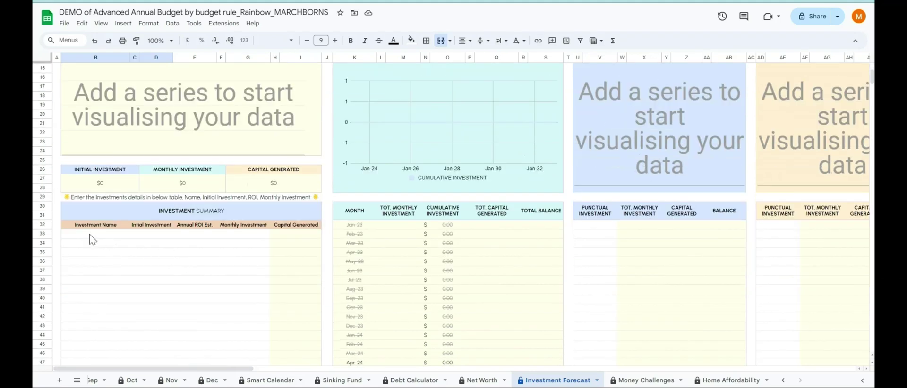
left_click(90, 236)
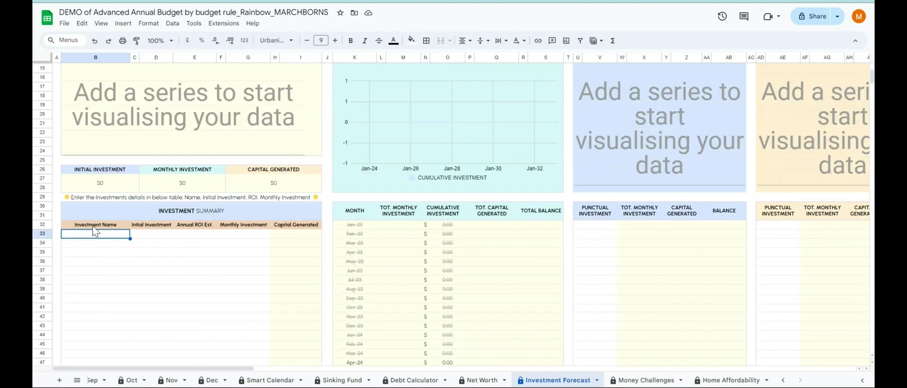
left_click(206, 216)
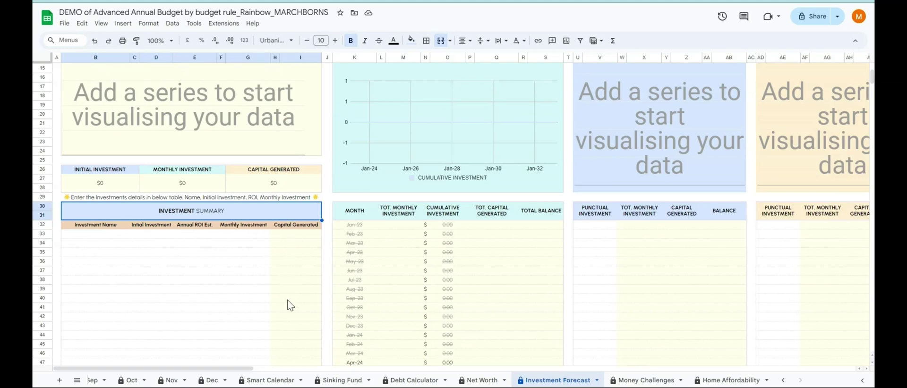
left_click(81, 236)
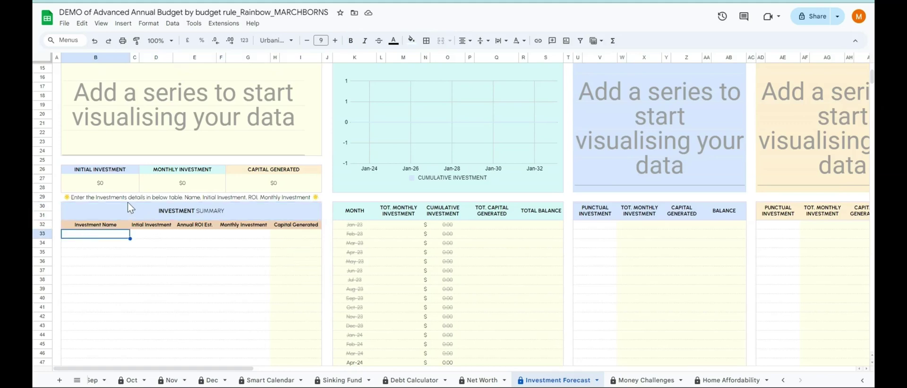
scroll(480, 259, "up", 5)
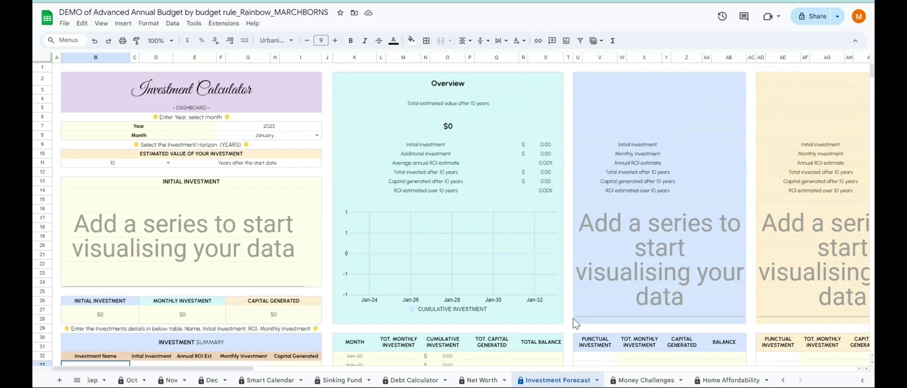
scroll(224, 326, "down", 3)
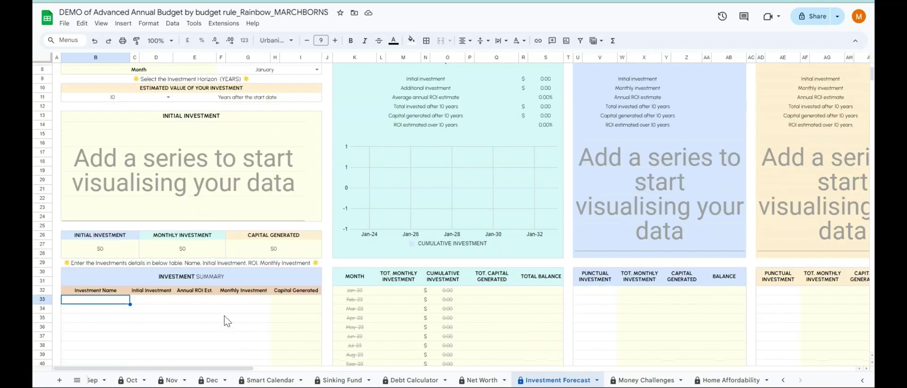
scroll(227, 321, "down", 3)
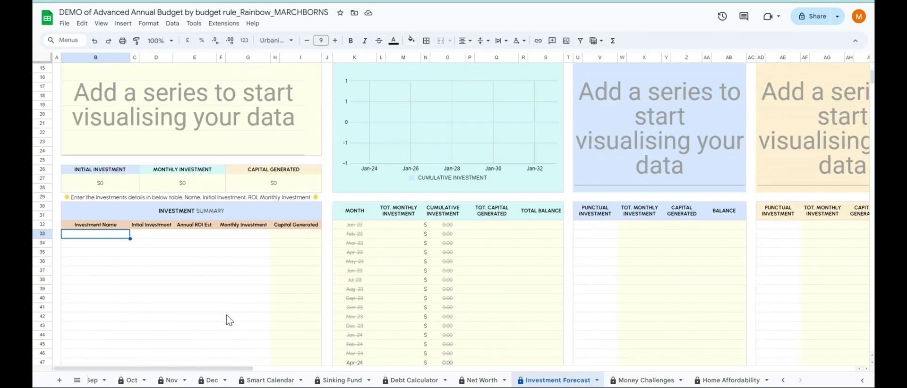
Add Investment 1 to the Investment Summary with a 2,000 initial investment, 7% annual ROI and 200 monthly investment
type("Investment ")
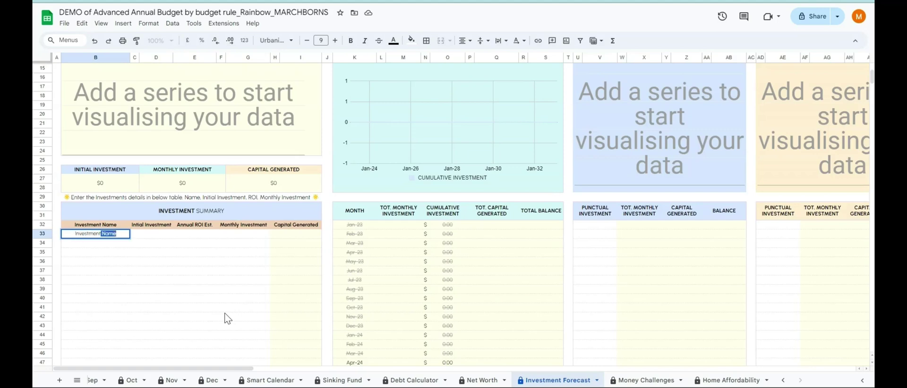
type("I")
key("Tab")
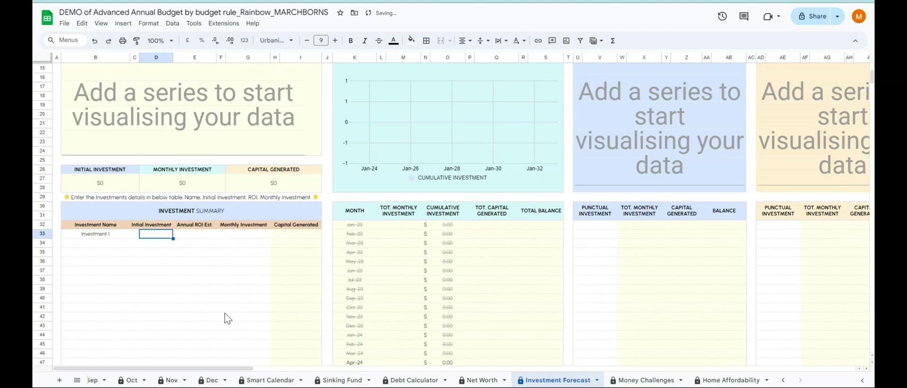
type("2000")
key("Tab")
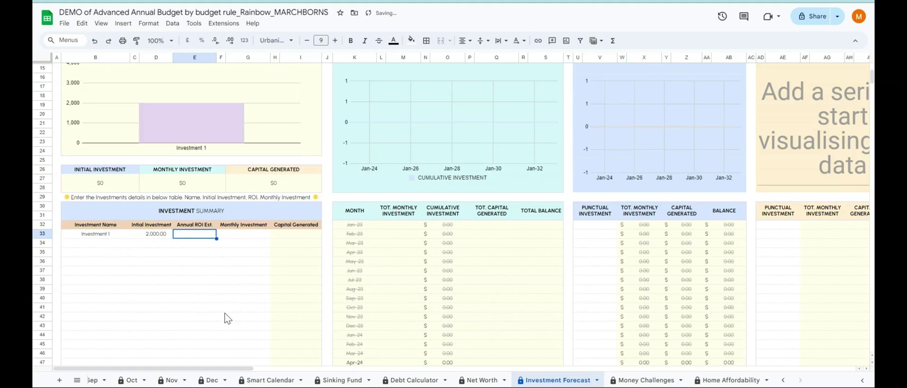
double_click(247, 234)
key("Return")
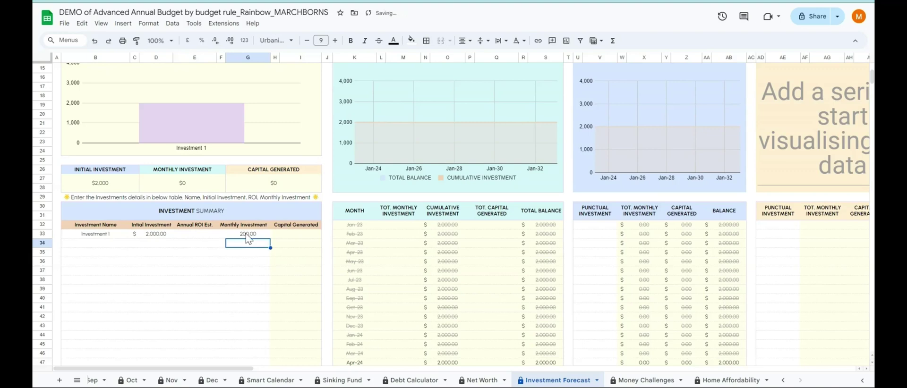
double_click(194, 236)
key("Return")
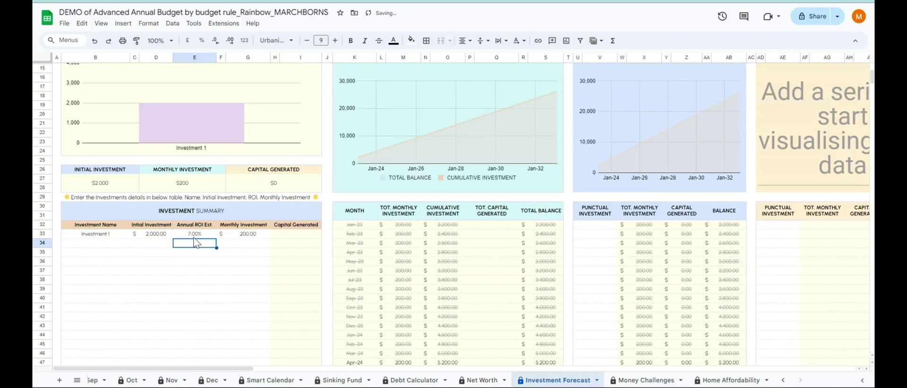
Add Investment 2 to the Investment Summary with a 500 initial investment, 5% annual ROI and 50 monthly investment
double_click(96, 243)
type("Invest")
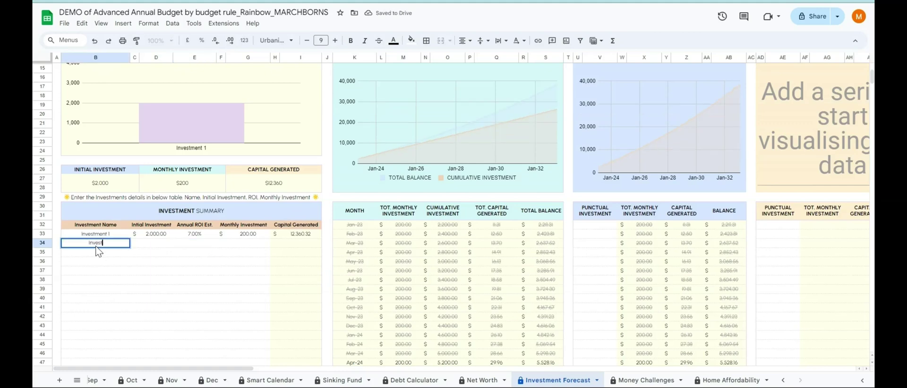
type("ment 2")
key("Tab")
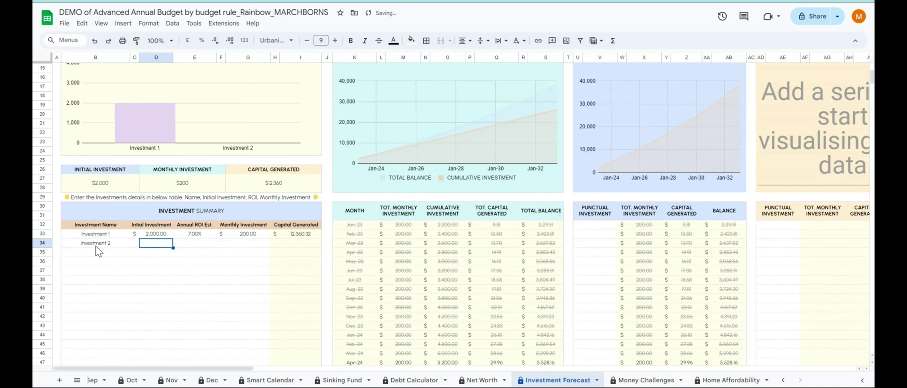
type("500")
left_click(251, 245)
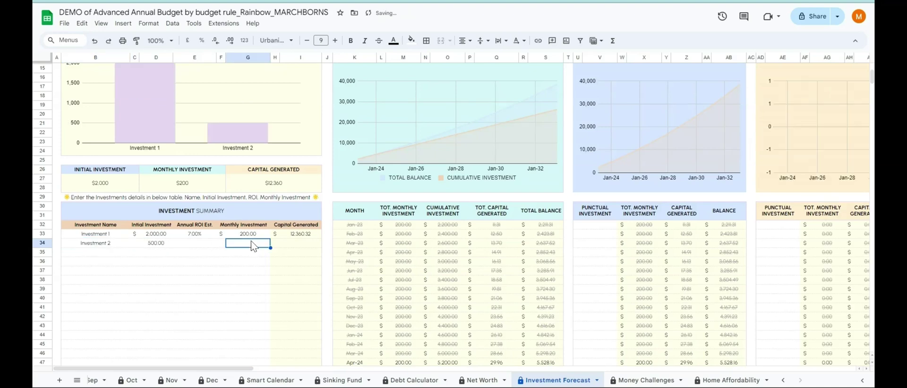
type("50")
left_click(200, 245)
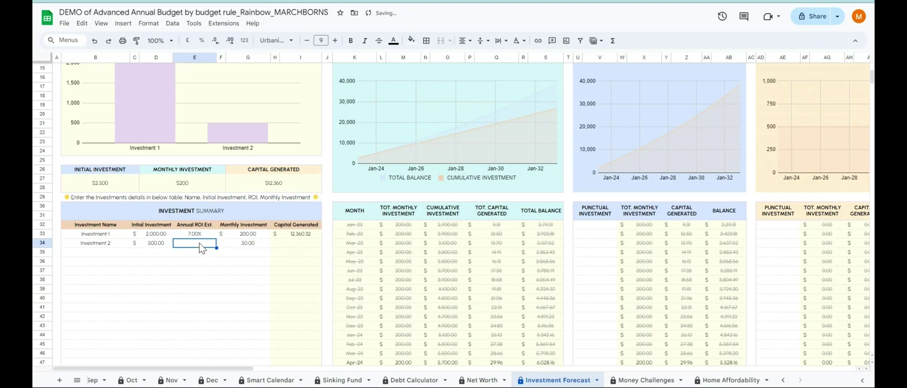
type("5")
key("Return")
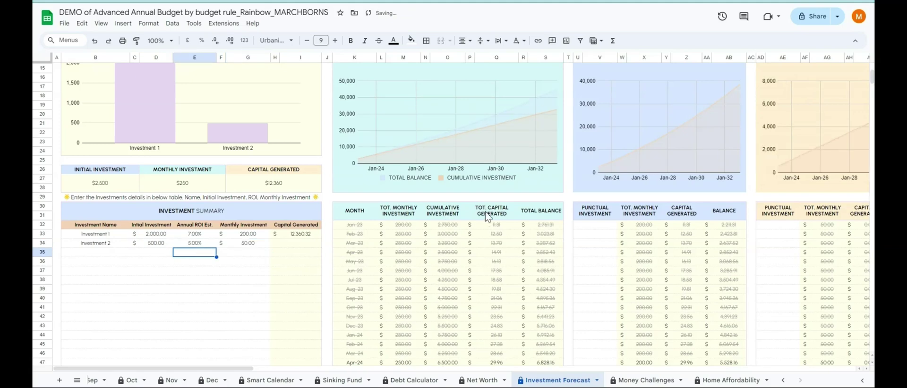
Enter Jan-23 punctual investments of 50 for Investment 1 and 100 for Investment 2, and check the forecast overview
scroll(430, 226, "up", 3)
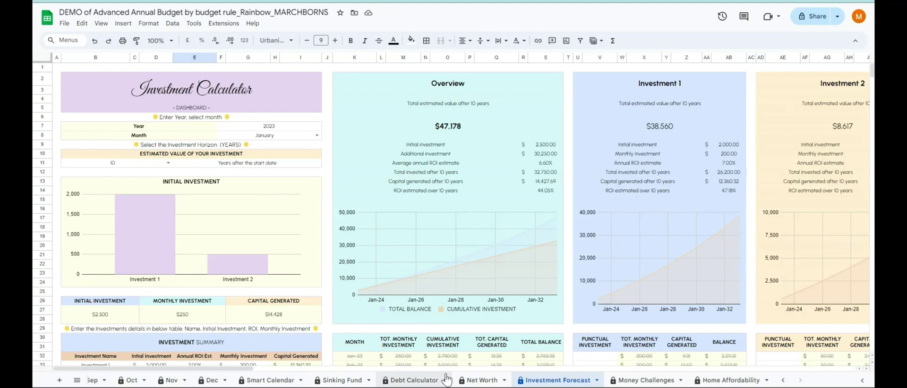
scroll(508, 334, "down", 3)
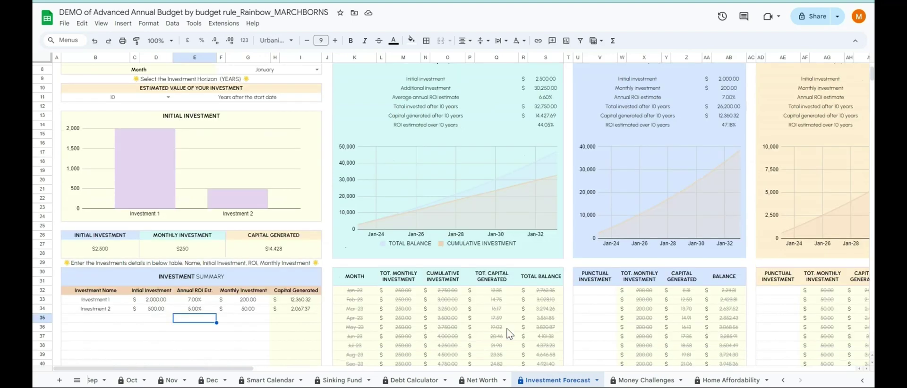
scroll(508, 334, "up", 3)
scroll(586, 284, "down", 2)
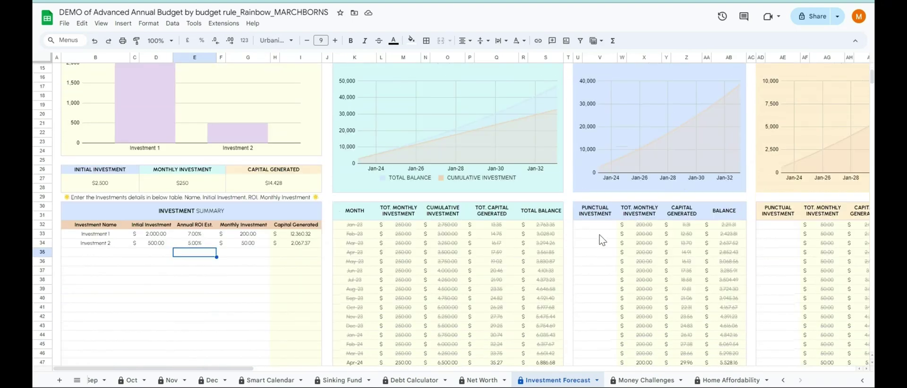
left_click(598, 225)
scroll(685, 274, "up", 4)
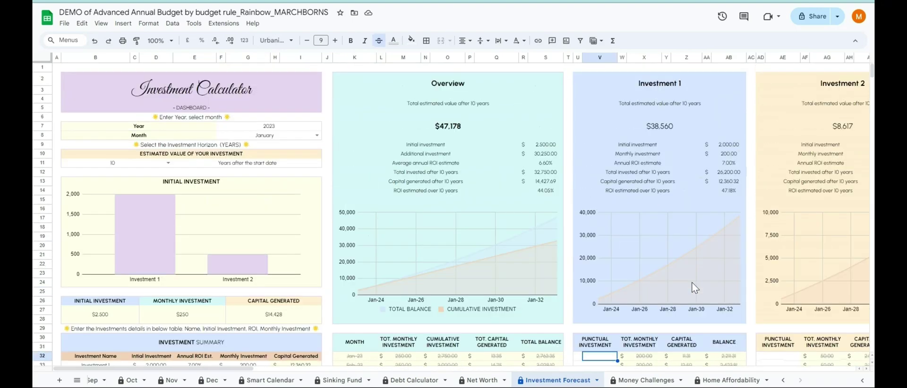
scroll(690, 288, "down", 3)
type("50")
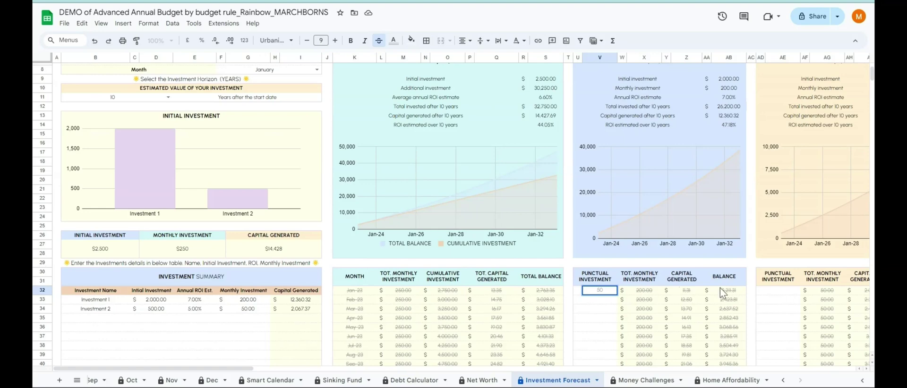
left_click(786, 292)
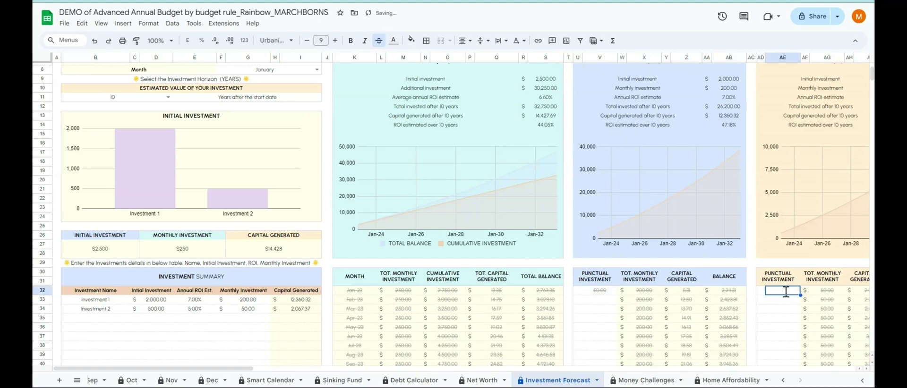
type("100")
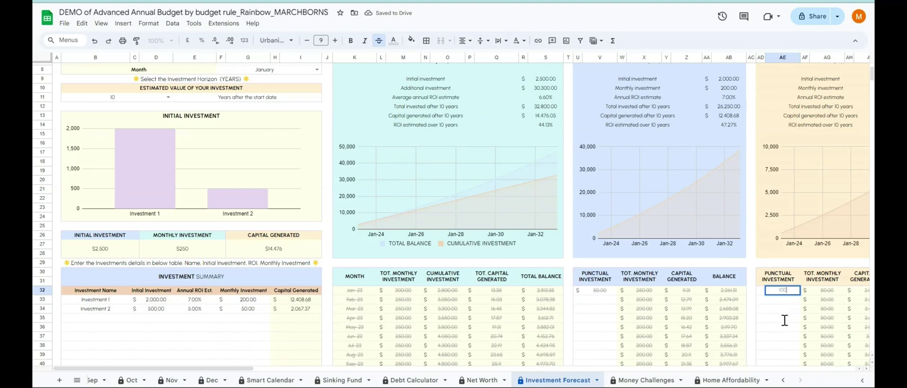
key("Return")
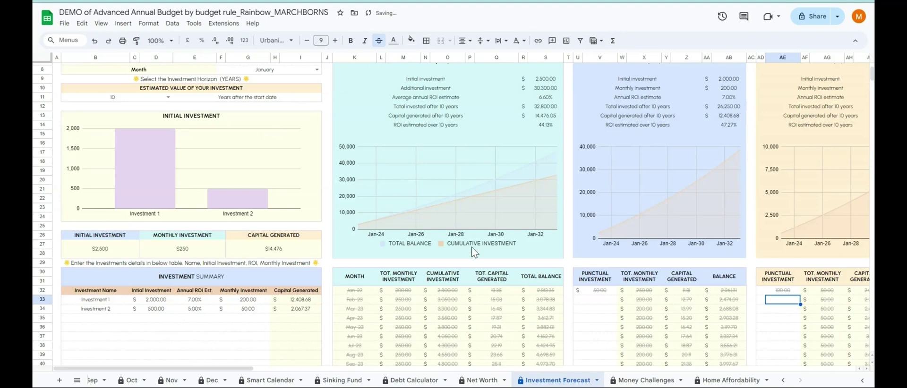
scroll(586, 258, "up", 3)
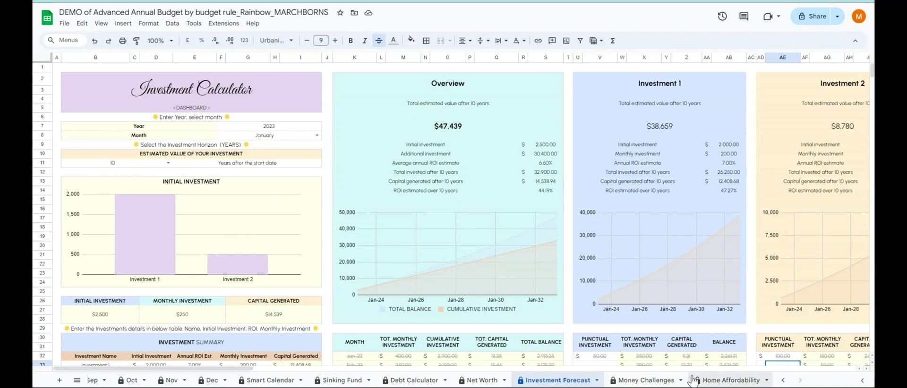
Open the Money Challenges sheet and examine the No Spending Challenge's charts, Monthly Summary and January goal
left_click(646, 381)
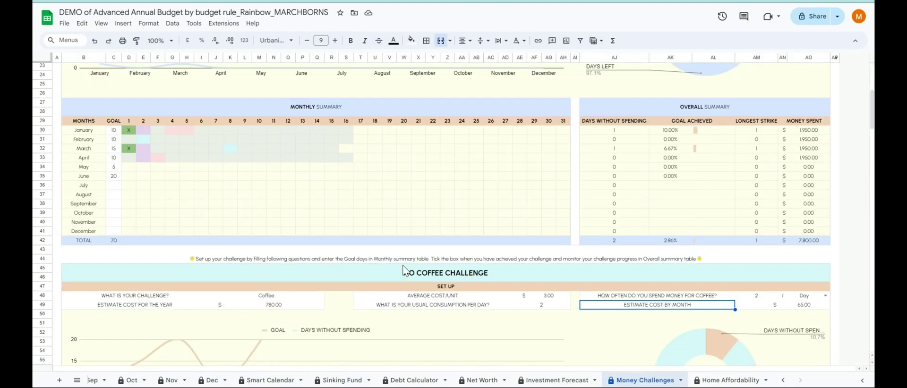
scroll(404, 270, "up", 5)
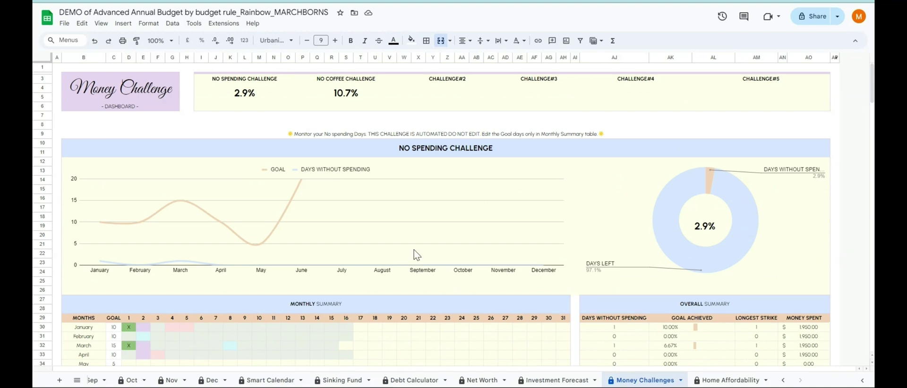
scroll(362, 301, "down", 2)
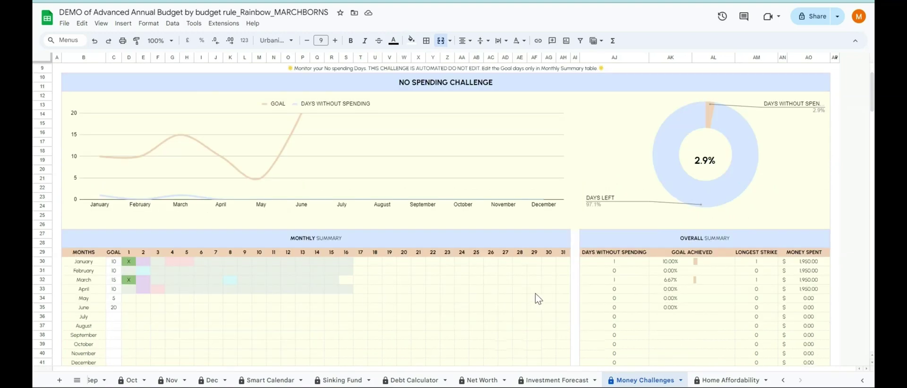
scroll(305, 301, "down", 2)
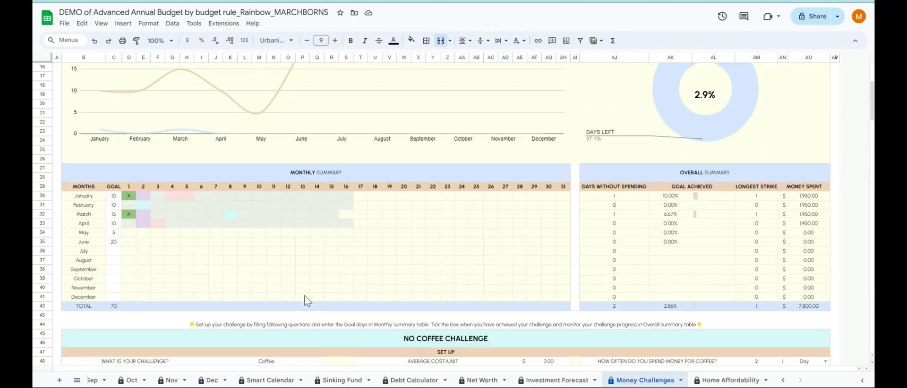
left_click(116, 197)
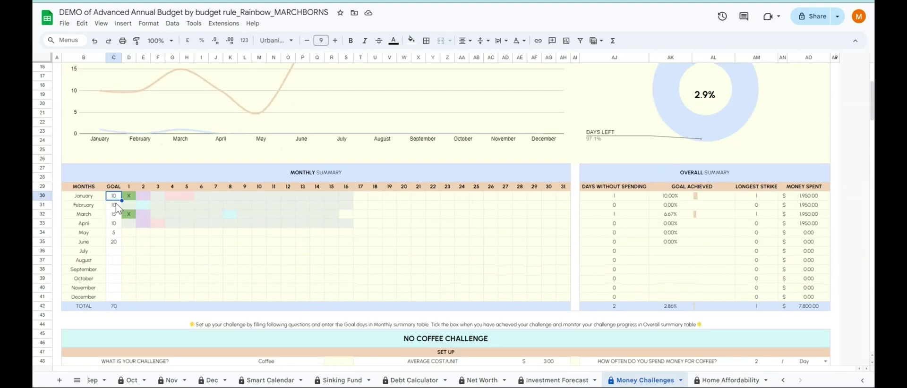
Go through the No Spending Challenge's monthly goals from February to June in the Monthly Summary
key("Down")
key("Down")
key("Down")
key("Down")
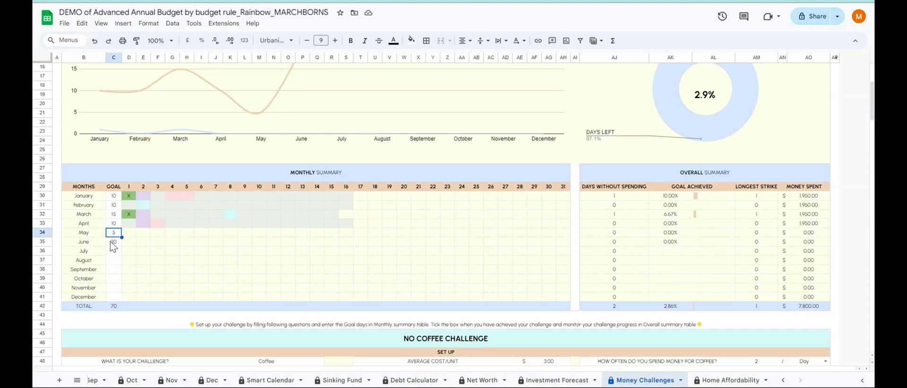
key("Down")
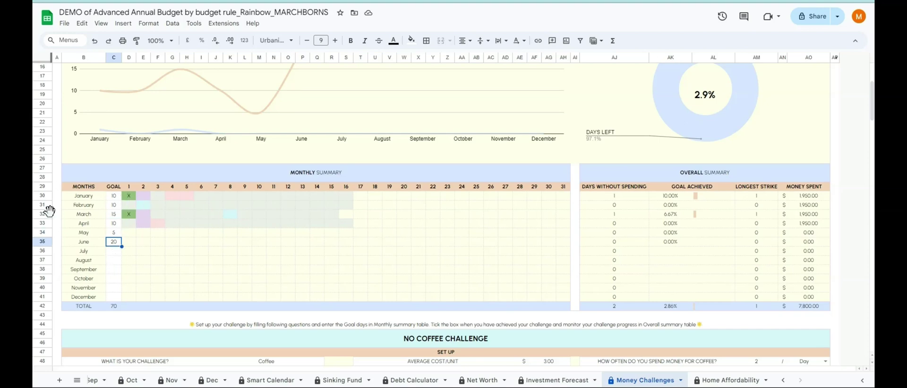
Enter the No Spending Challenge goals of 15 for March, 10 for April and 5 for May, and return to the February goal
left_click(112, 198)
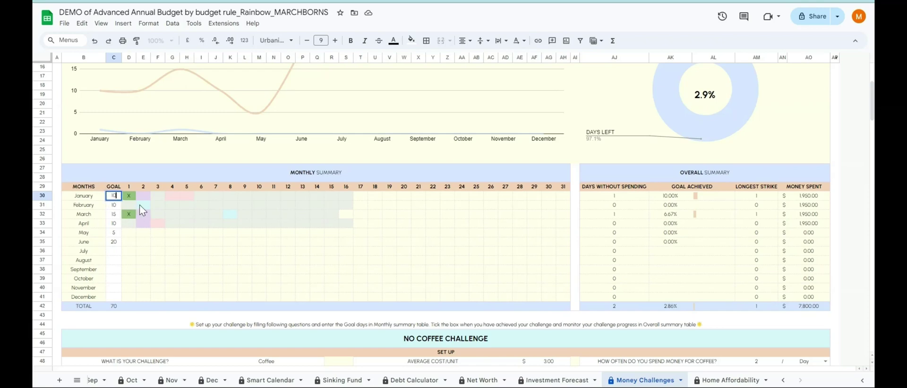
key("Down")
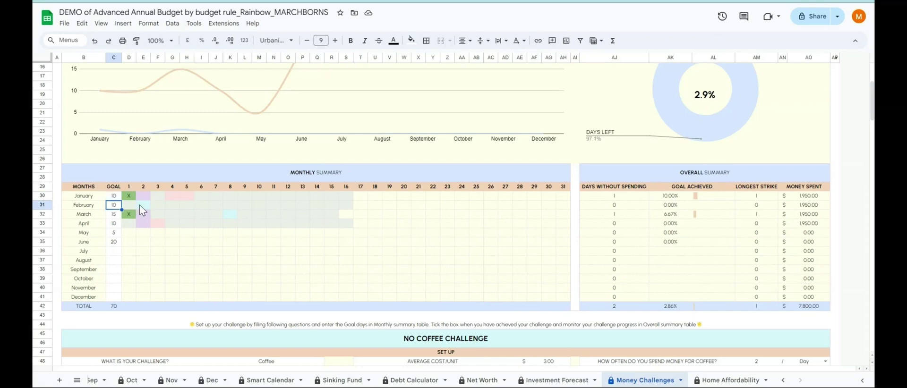
key("Down")
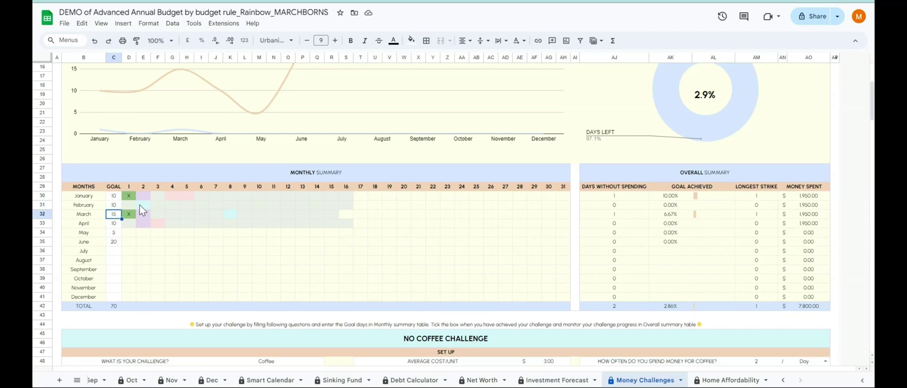
type("15")
key("Return")
type("10")
key("Return")
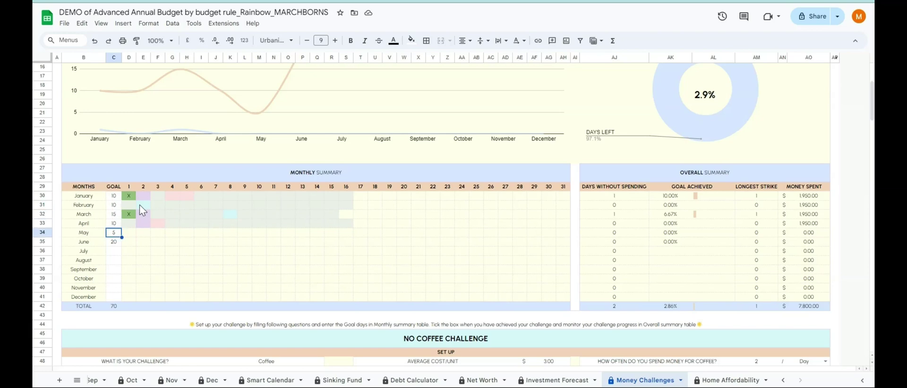
type("5")
key("Return")
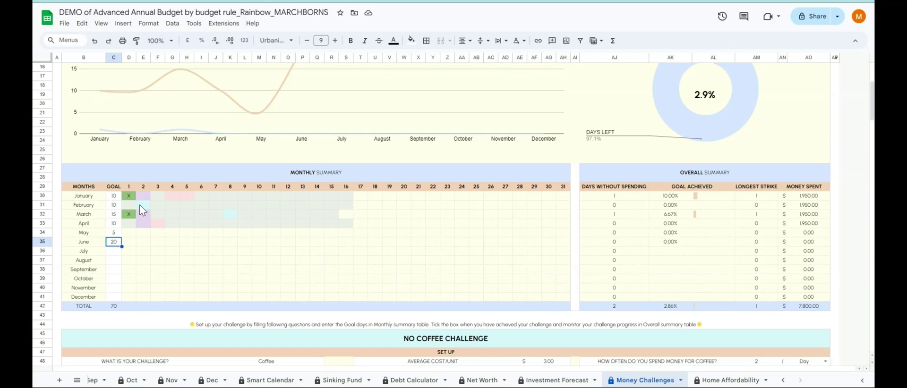
key("Up")
key("Up")
key("Up")
key("Up")
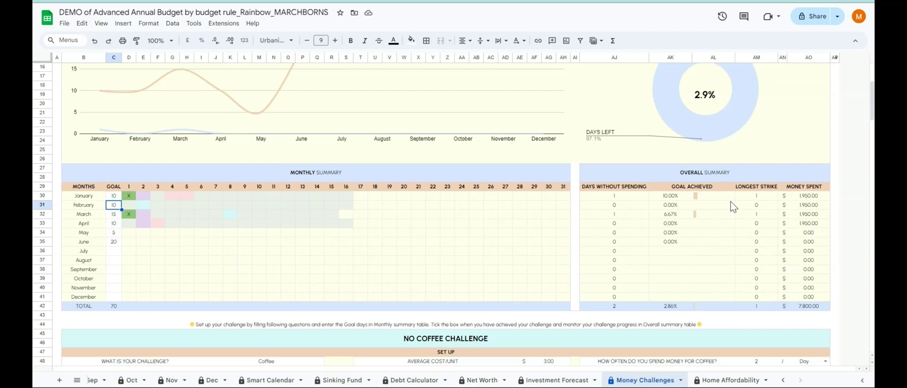
Examine the No Coffee Challenge's charts and set-up, including the challenge name and average cost per unit
scroll(535, 231, "down", 5)
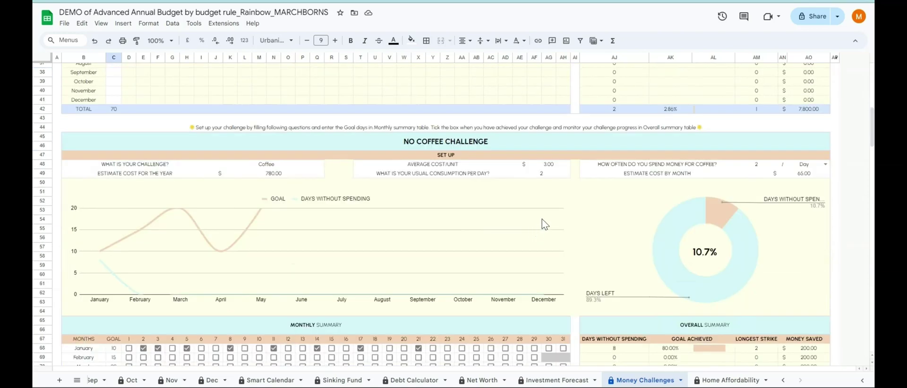
scroll(545, 225, "down", 2)
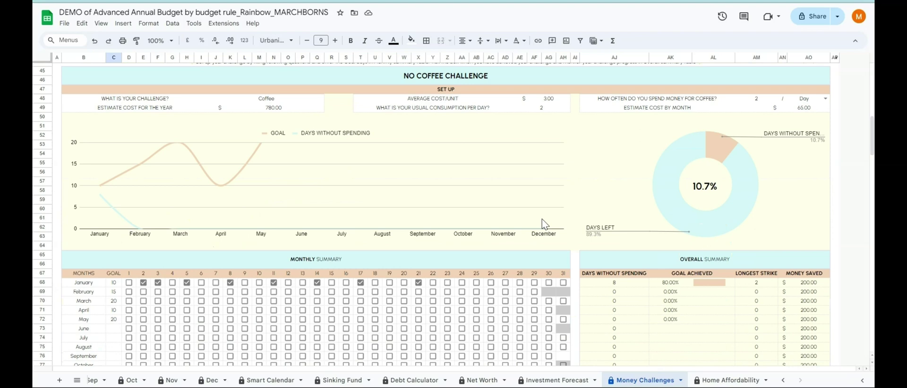
scroll(544, 225, "up", 2)
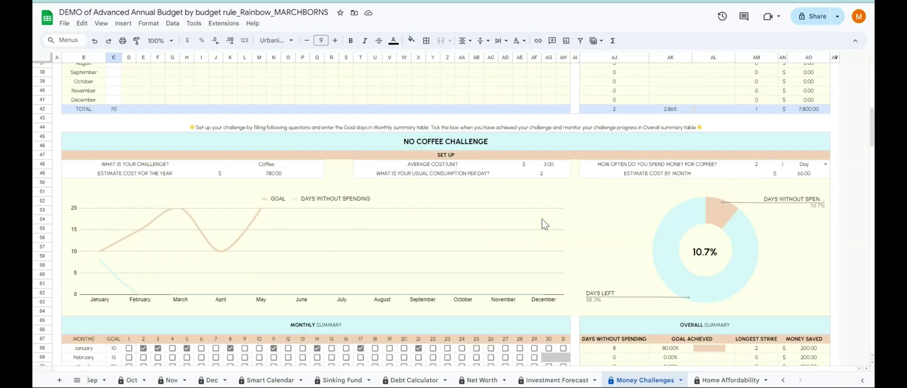
left_click(291, 167)
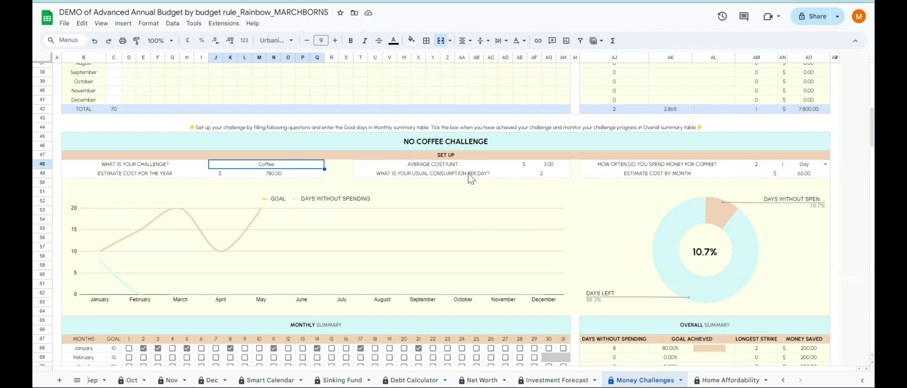
left_click(548, 165)
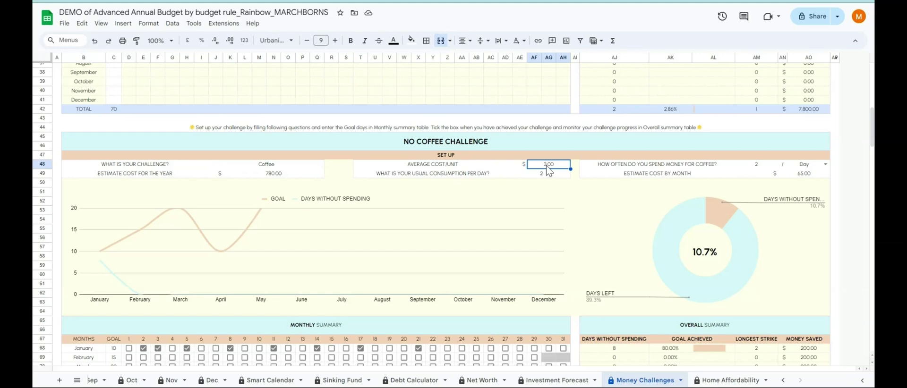
Clear the number for how often money is spent on coffee and check the usual daily consumption
left_click(768, 165)
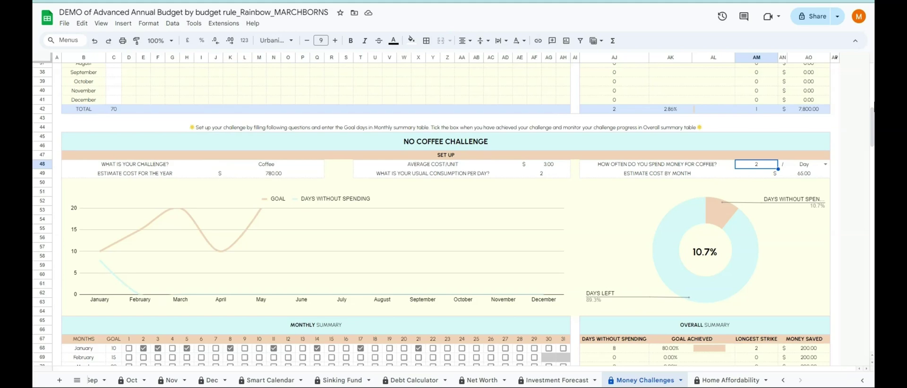
key("Delete")
left_click(543, 174)
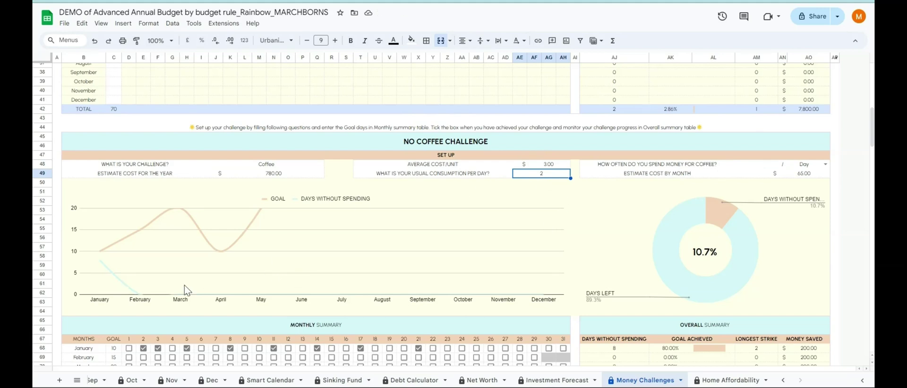
Go through the No Coffee Challenge goals from January to May and tick January 24 and 26 as achieved
scroll(201, 274, "down", 5)
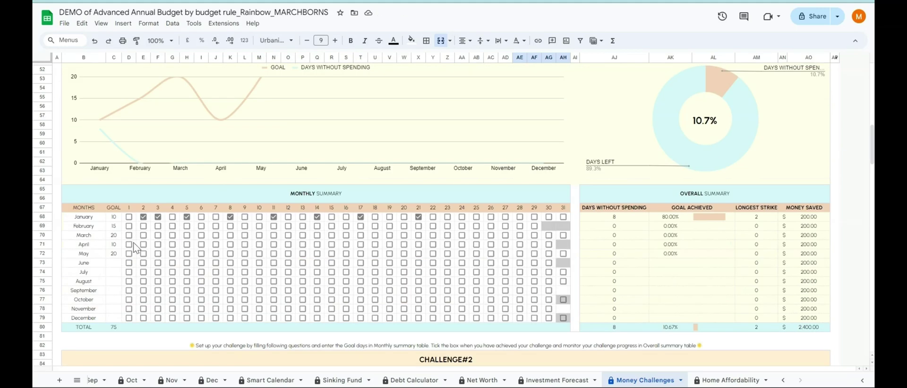
left_click(113, 218)
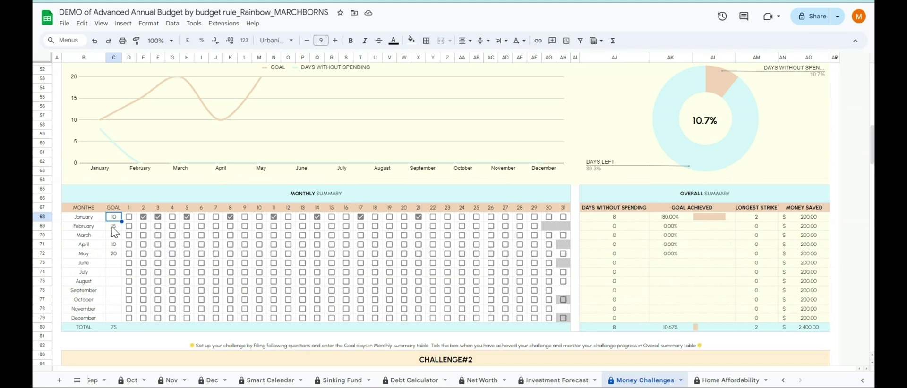
left_click(113, 228)
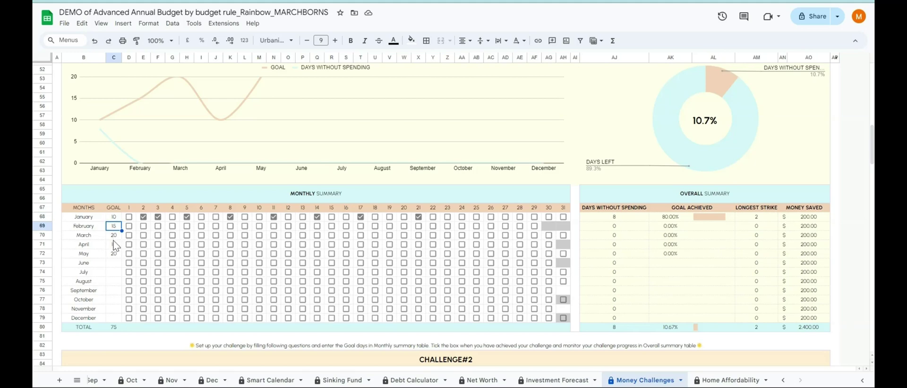
left_click(115, 238)
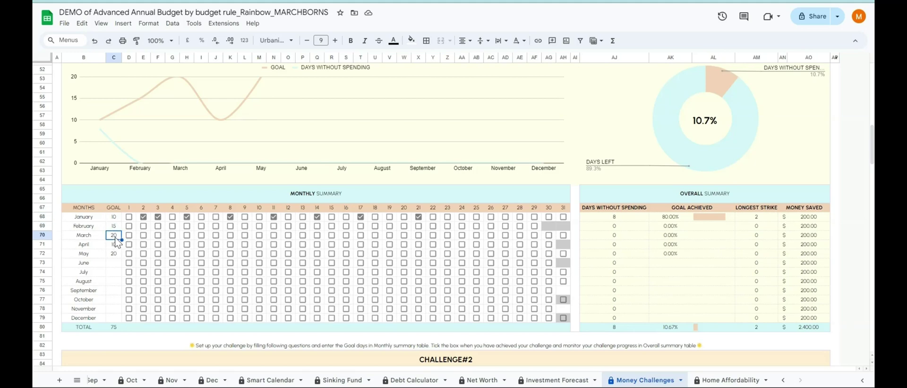
left_click(117, 245)
left_click(118, 255)
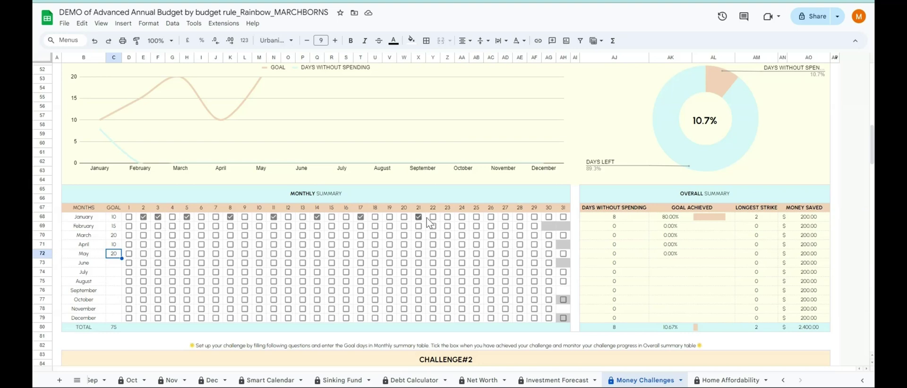
left_click(462, 217)
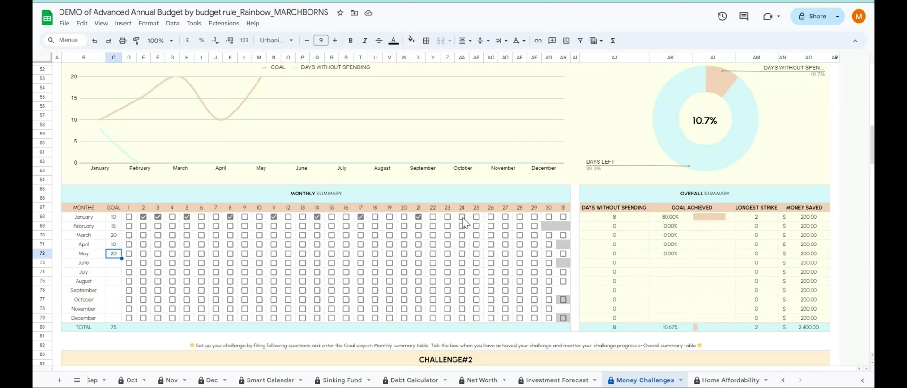
left_click(492, 217)
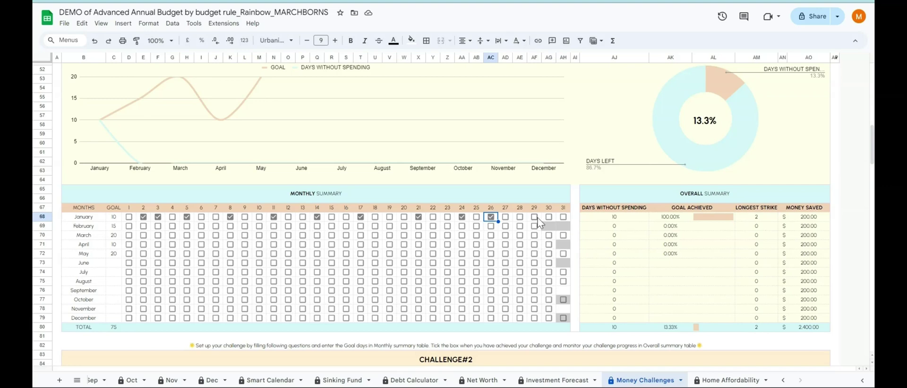
Set the No Coffee Challenge's spending frequency to 5 per Week
scroll(540, 222, "up", 2)
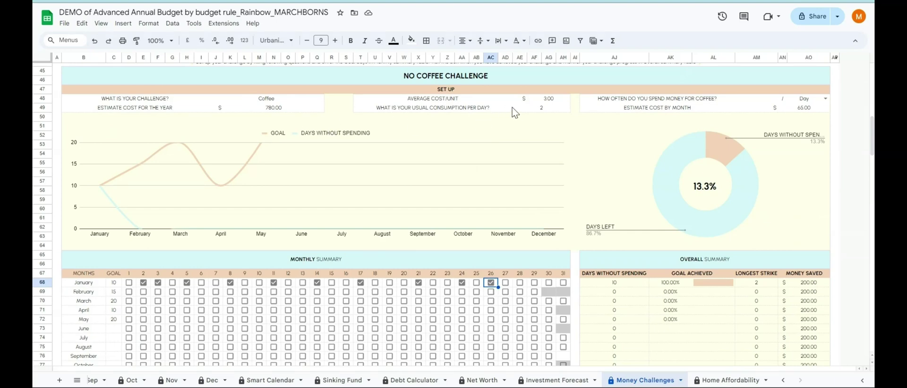
left_click(825, 100)
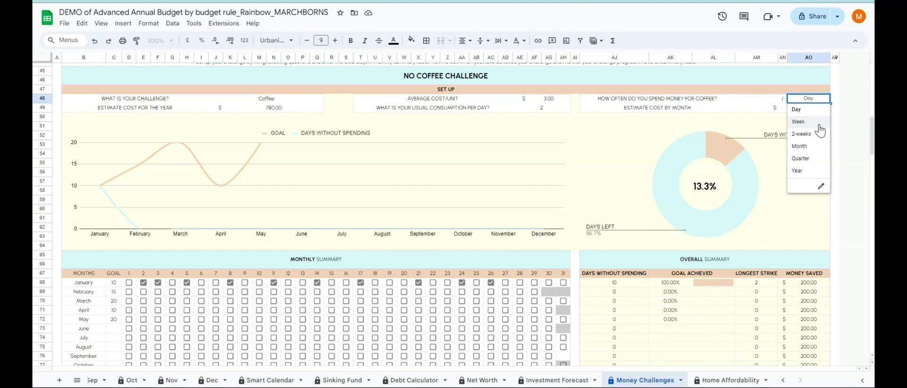
left_click(819, 124)
left_click(767, 101)
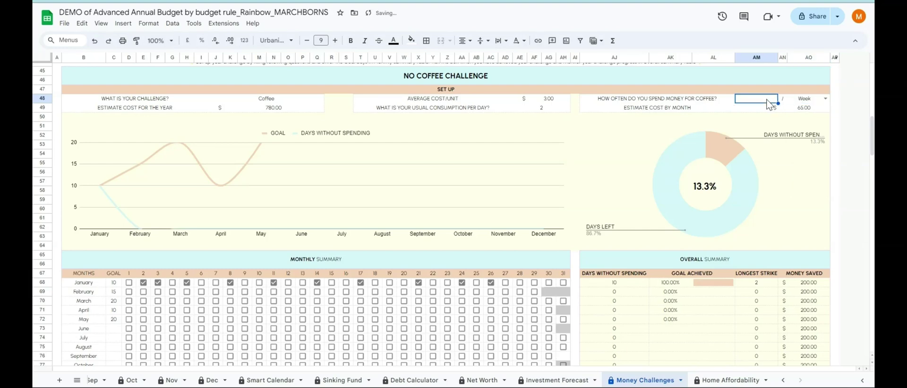
type("5")
left_click(837, 108)
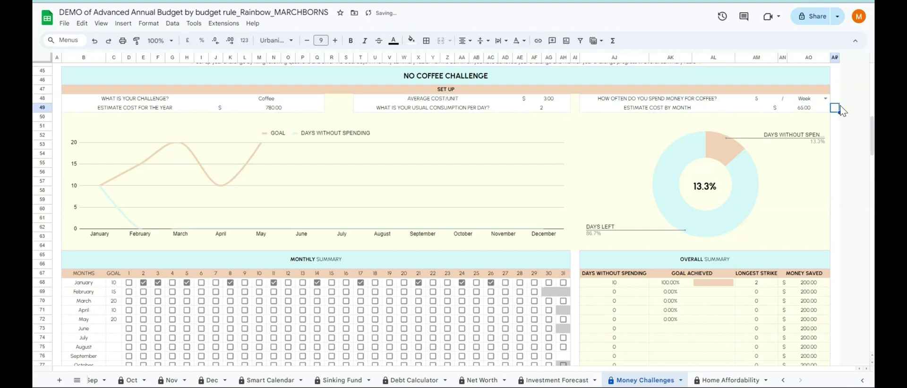
Check the No Coffee Challenge's estimated monthly and yearly costs, and view the empty Challenge#2 section
left_click(808, 113)
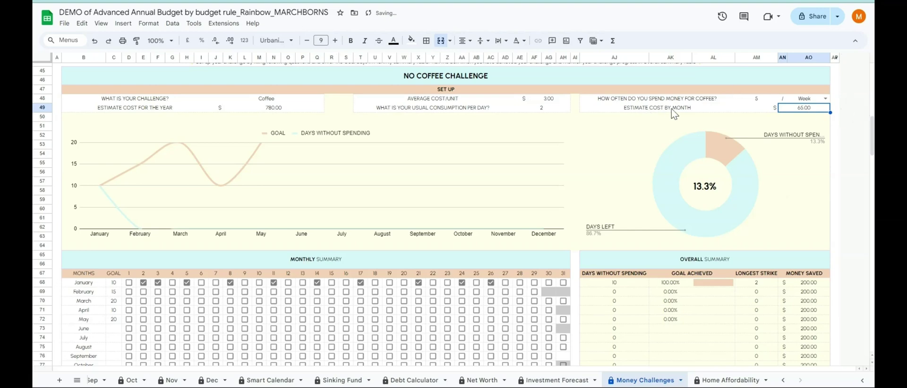
left_click(314, 112)
left_click(799, 109)
scroll(610, 218, "down", 5)
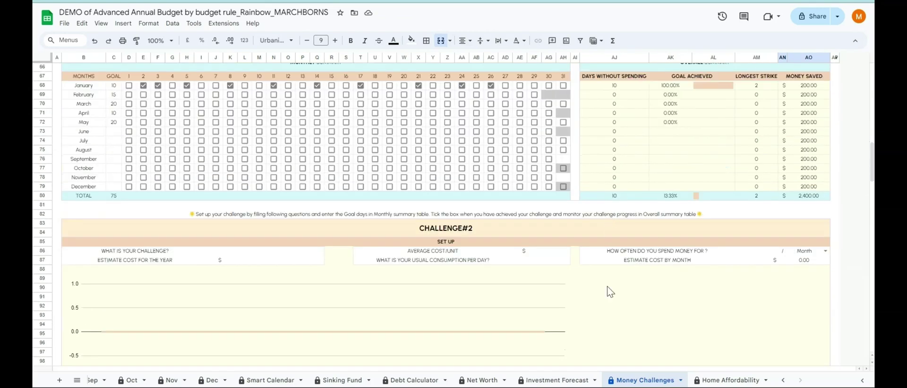
Open the Home Affordability sheet and enter a gross household income of 125,000 and a net household income of 100,000
left_click(739, 381)
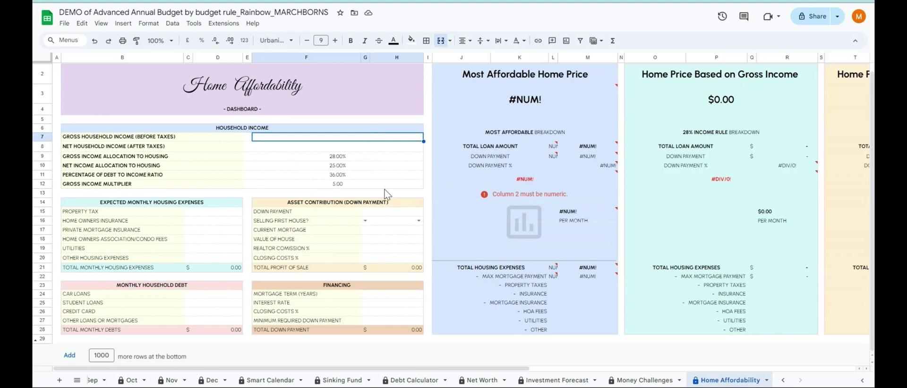
type("125000")
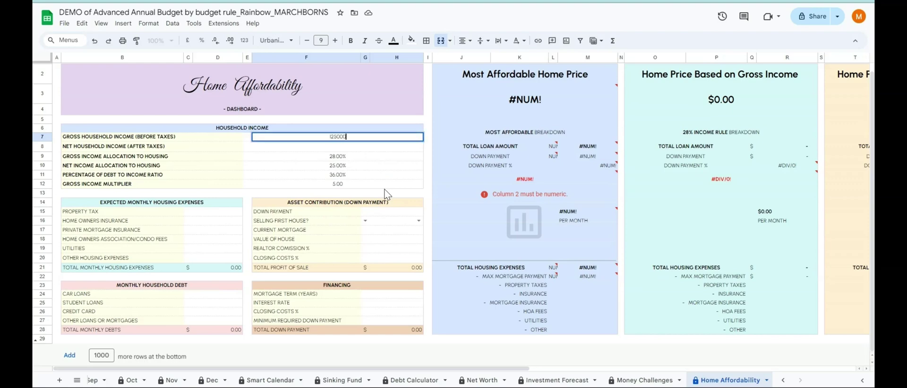
key("Return")
type("100000")
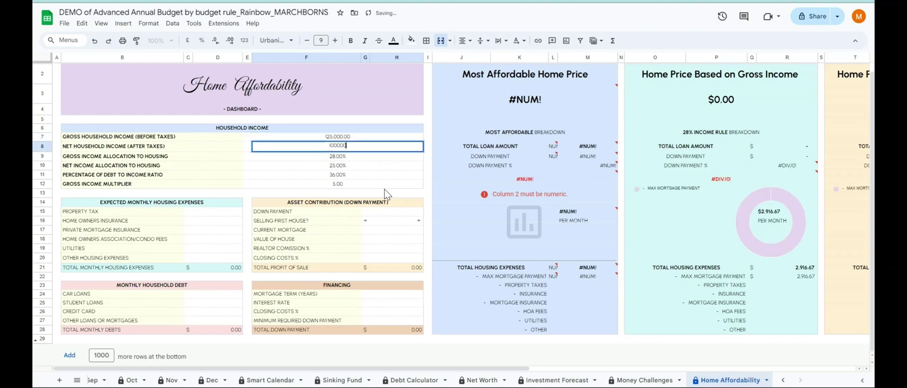
key("Return")
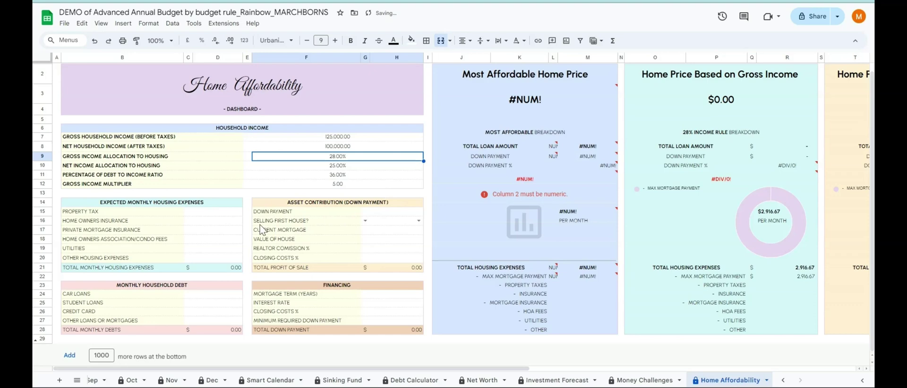
Enter expected monthly housing expenses of 500 for property tax and 100 for each of the five remaining items
left_click(224, 214)
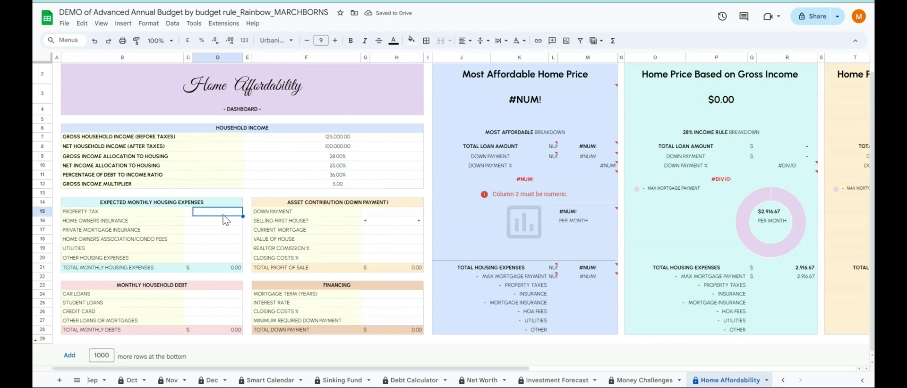
type("500")
key("Return")
type("100")
key("Return")
type("100")
key("Return")
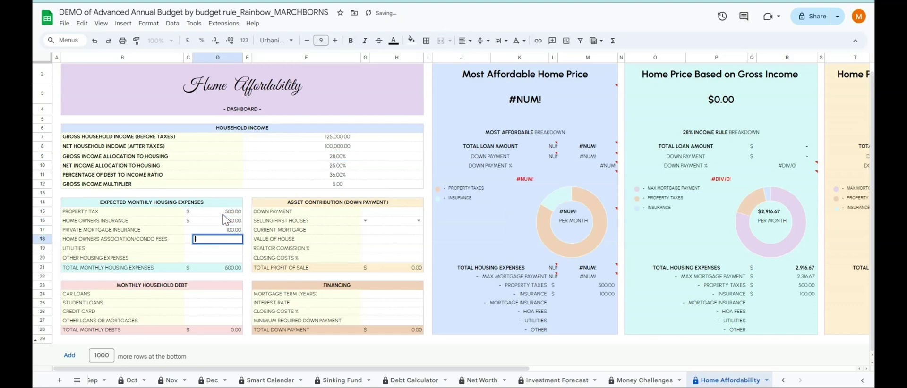
type("100")
key("Return")
type("100")
key("Return")
type("100")
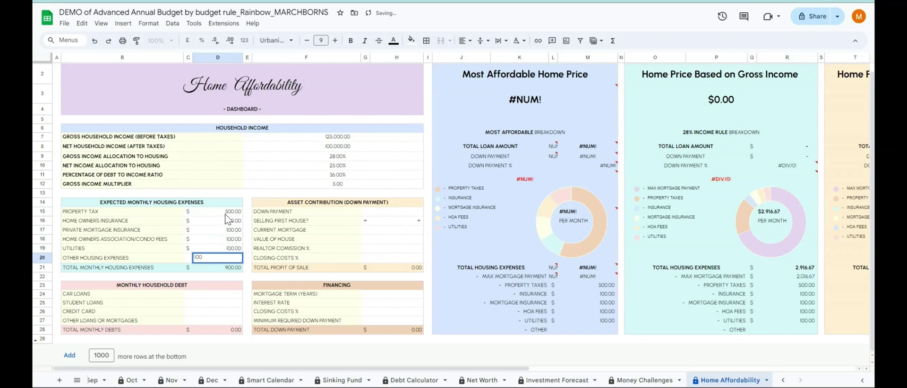
Set the asset contribution's down payment to 50,000 and mark selling first house as YES
left_click(407, 213)
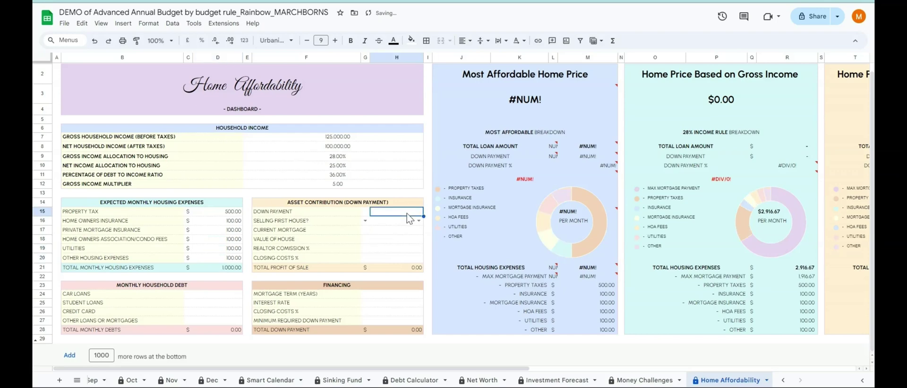
double_click(407, 213)
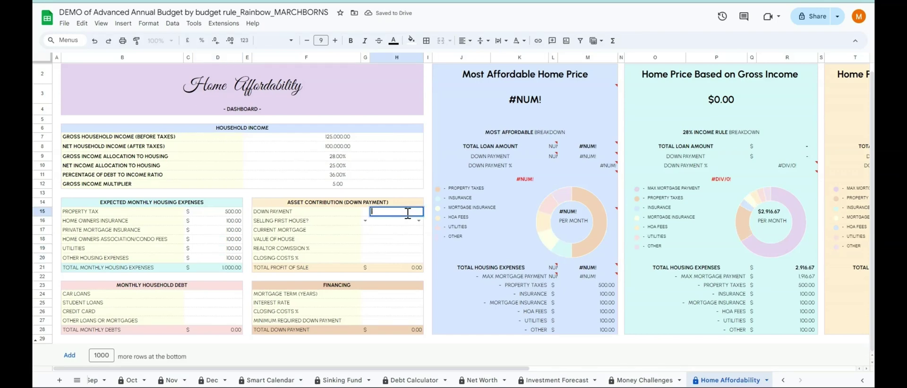
type("50000")
key("Return")
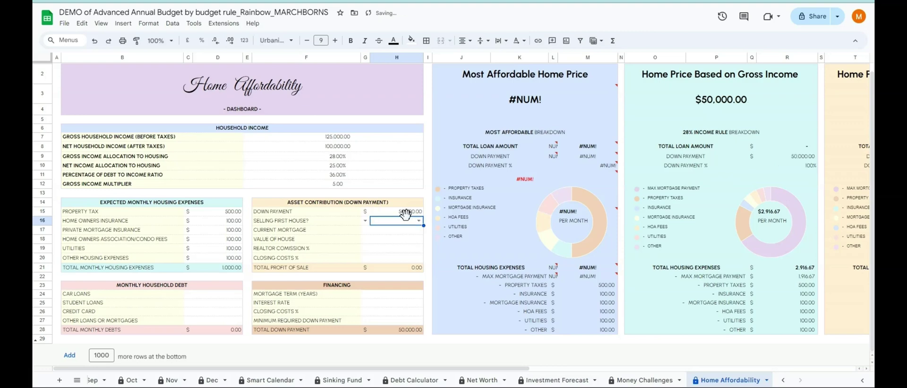
left_click(419, 221)
left_click(399, 237)
Fill in the house sale with a current mortgage of 200,000, house value of 2,500,000, and 2% each for realtor commission and closing costs
left_click(403, 234)
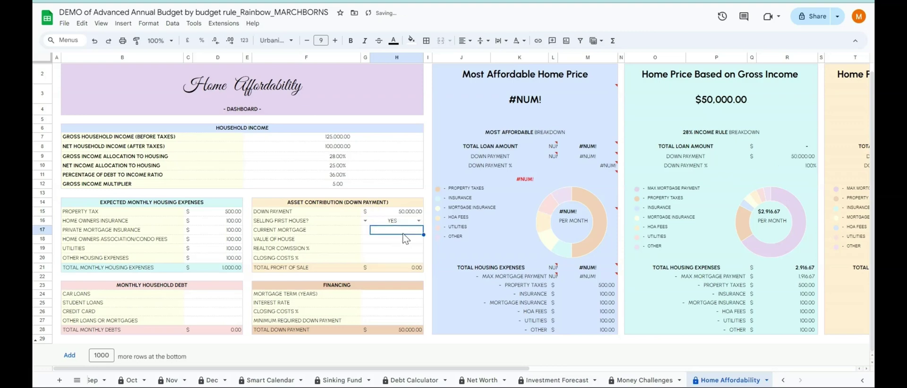
type("200000")
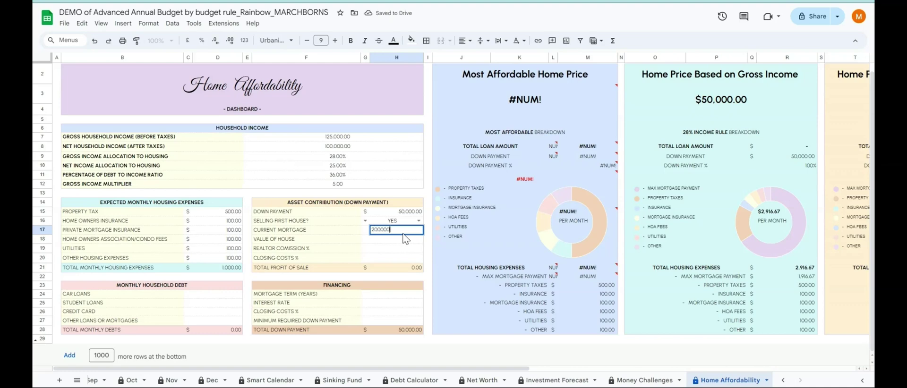
key("Return")
type("2500000")
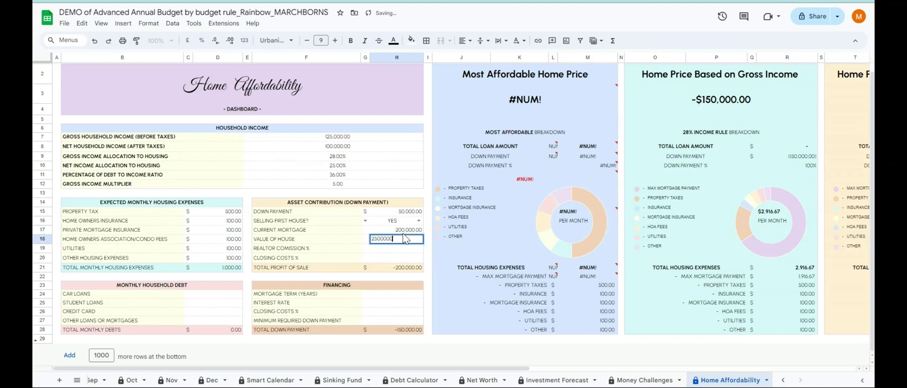
key("Return")
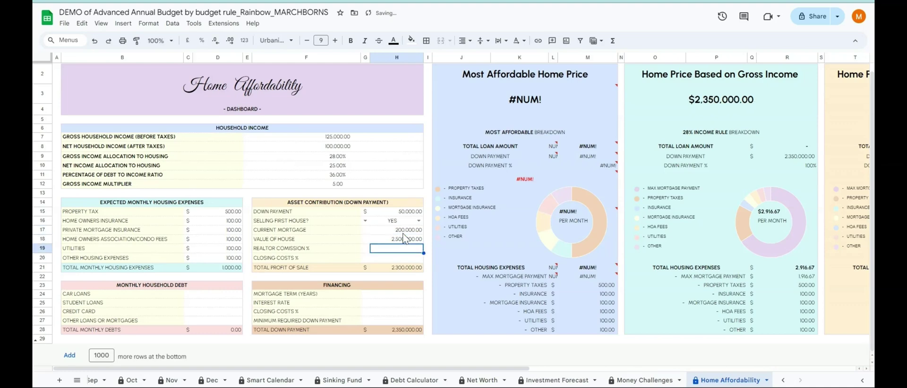
type("2%")
key("Return")
type("2%")
key("Return")
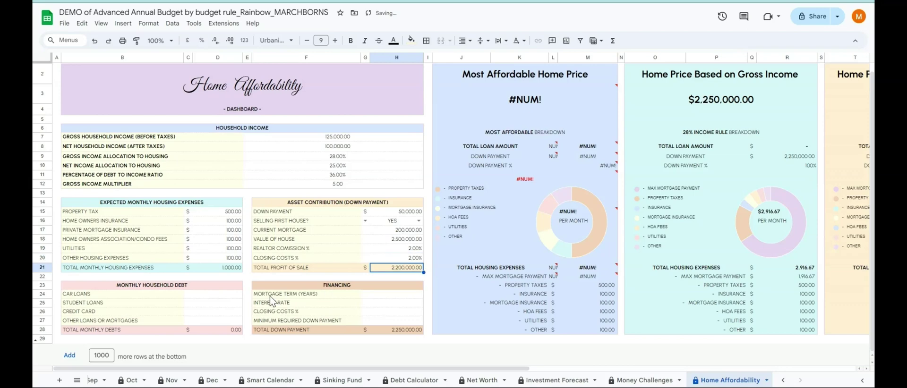
Enter monthly household debts of 100 each for car loans, student loans, credit card, and other loans or mortgages
left_click(236, 295)
type("100")
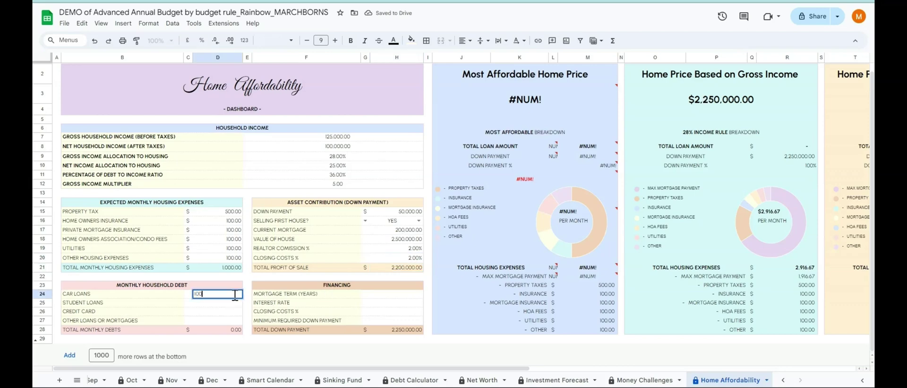
key("Return")
type("100")
key("Return")
type("100")
key("Return")
type("100")
key("Return")
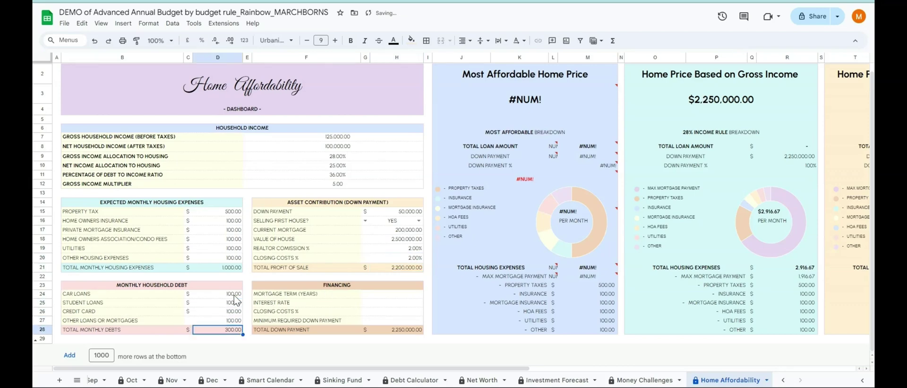
Fill in the financing with a 20-year mortgage term, 10% interest rate, 20% closing costs and 10% minimum required down payment
left_click(409, 295)
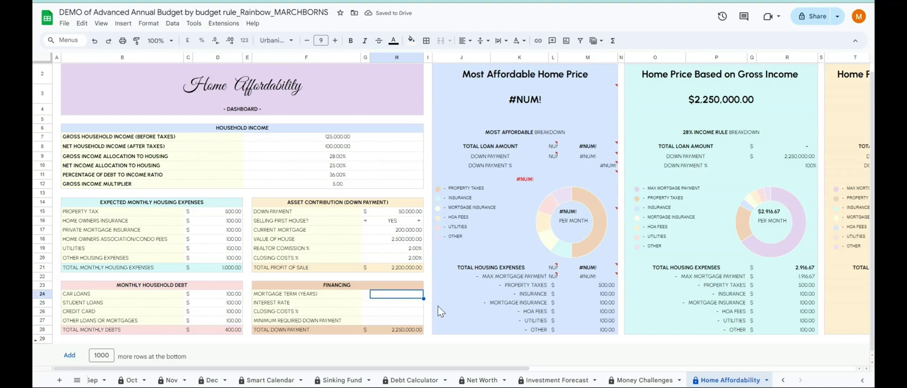
type("20")
key("Return")
type("10")
key("Return")
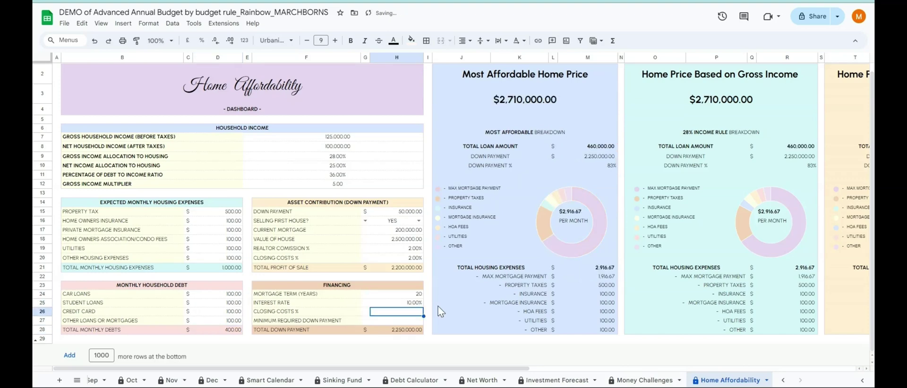
type("20")
key("Return")
type("10")
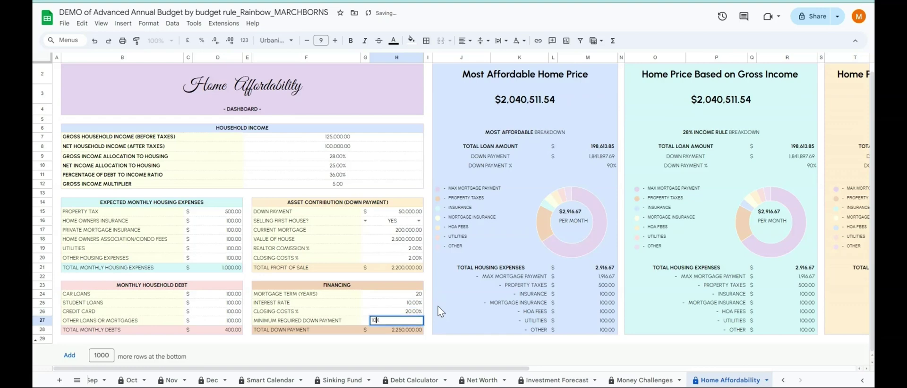
key("Return")
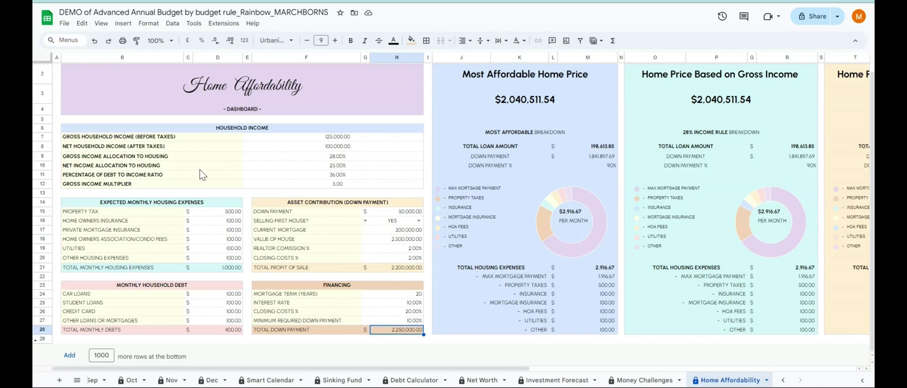
Change the minimum required down payment in the financing section to 100%
left_click_drag(490, 369, 454, 376)
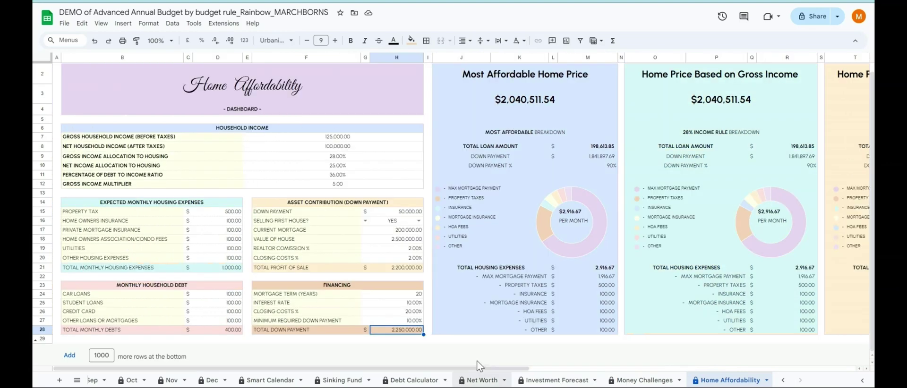
left_click(399, 321)
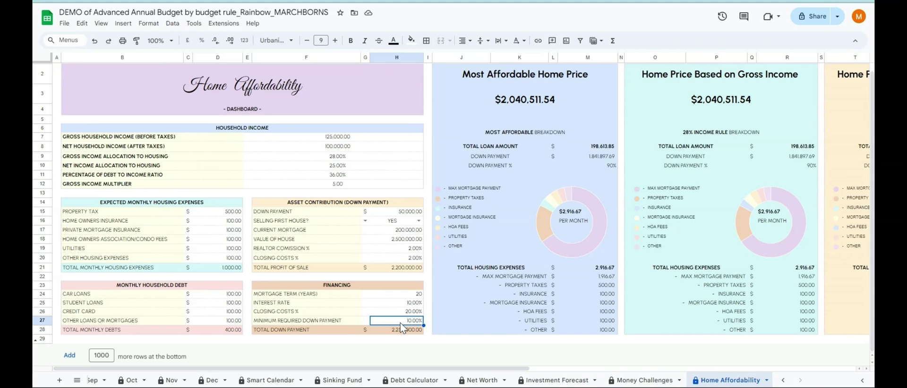
type("100")
key("Return")
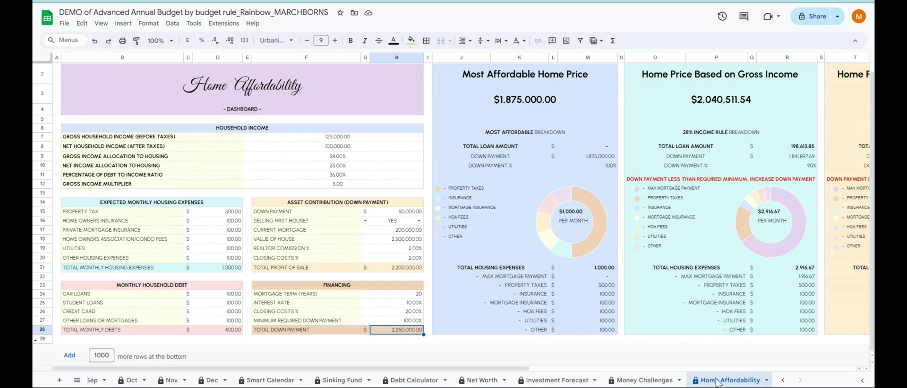
Open the Annual Dashboard sheet and review its summary charts, monthly budget tables, annual reflection and financial goals
left_click(783, 380)
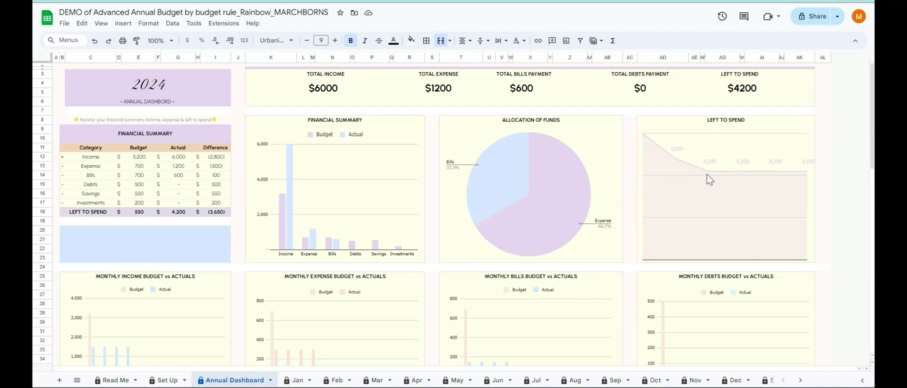
scroll(404, 292, "down", 6)
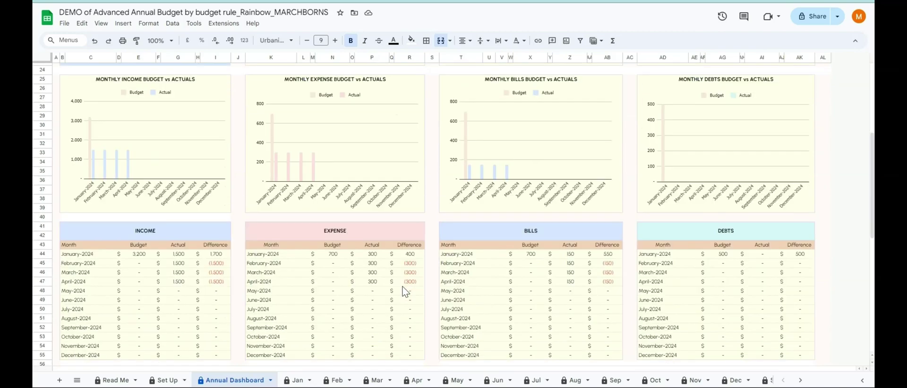
scroll(364, 276, "up", 2)
scroll(323, 242, "down", 6)
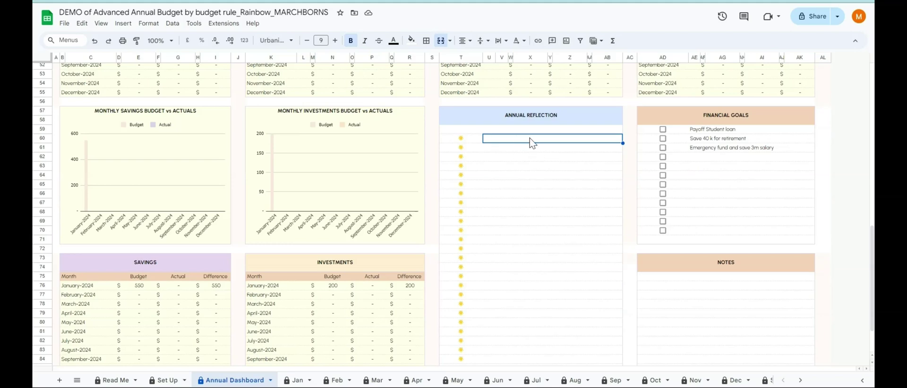
scroll(520, 247, "up", 10)
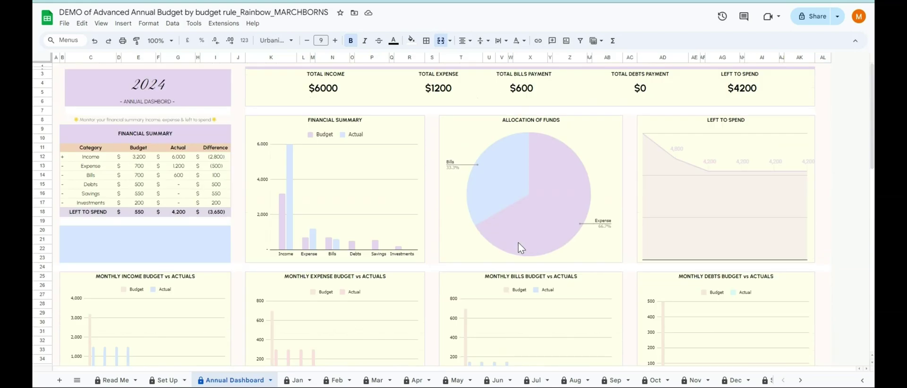